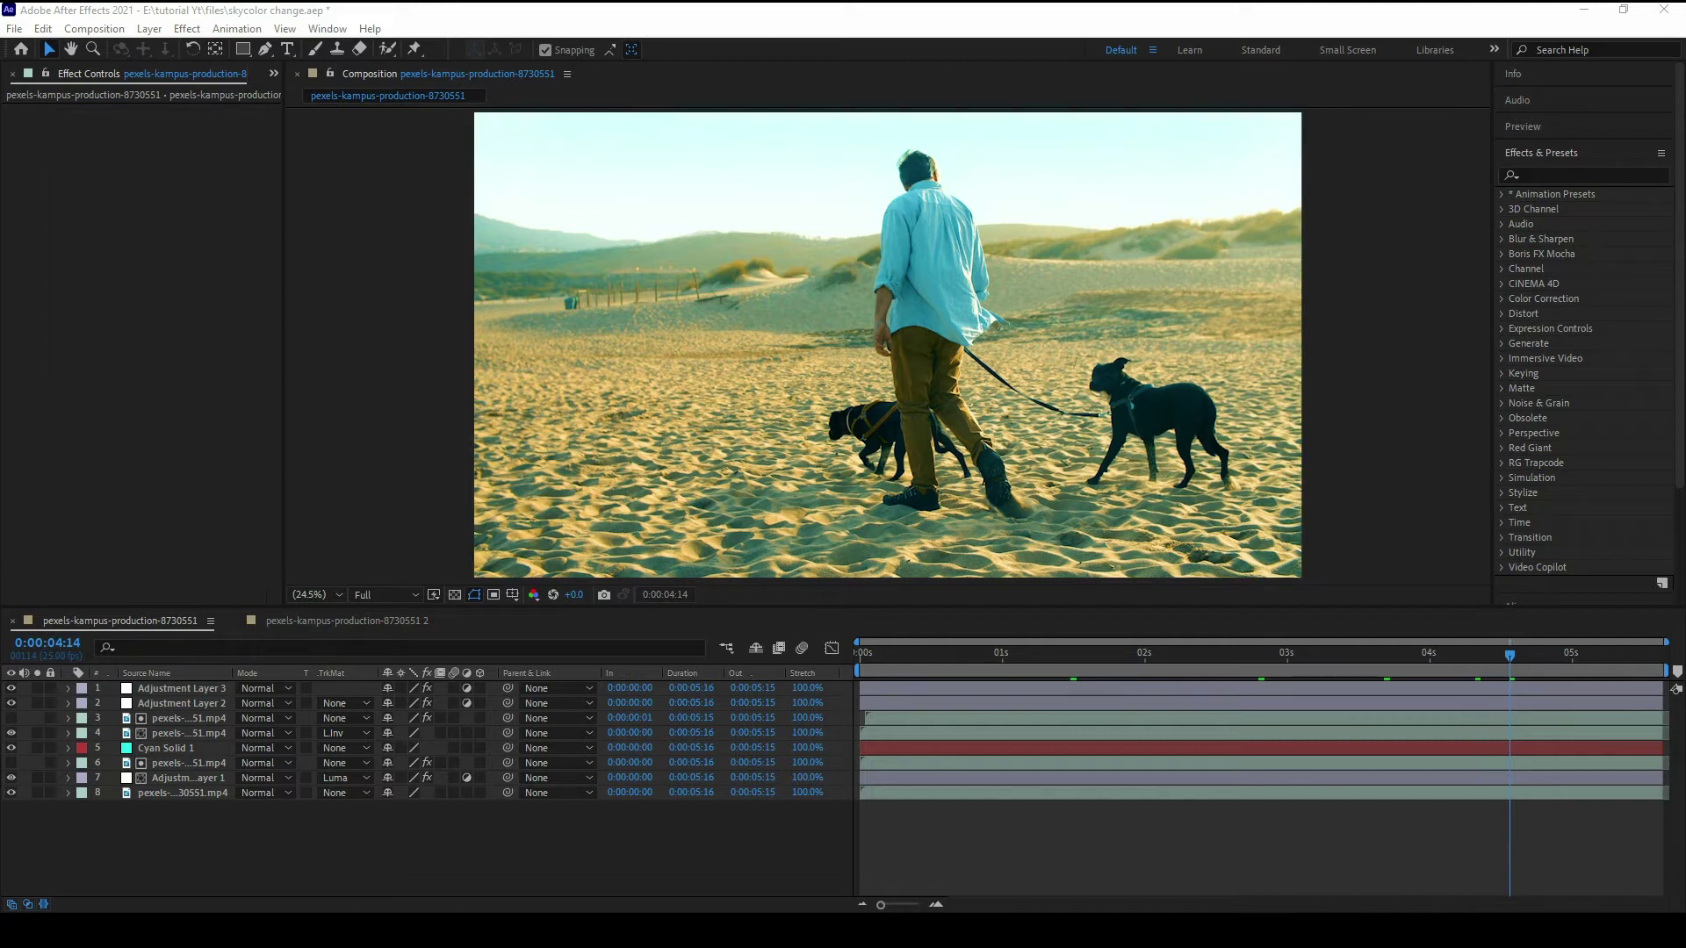
# Step: Solo layer 8 briefly to compare with the original, then switch to the 'pexels-kampus-production-8730551 2' composition
pyautogui.click(37, 793)
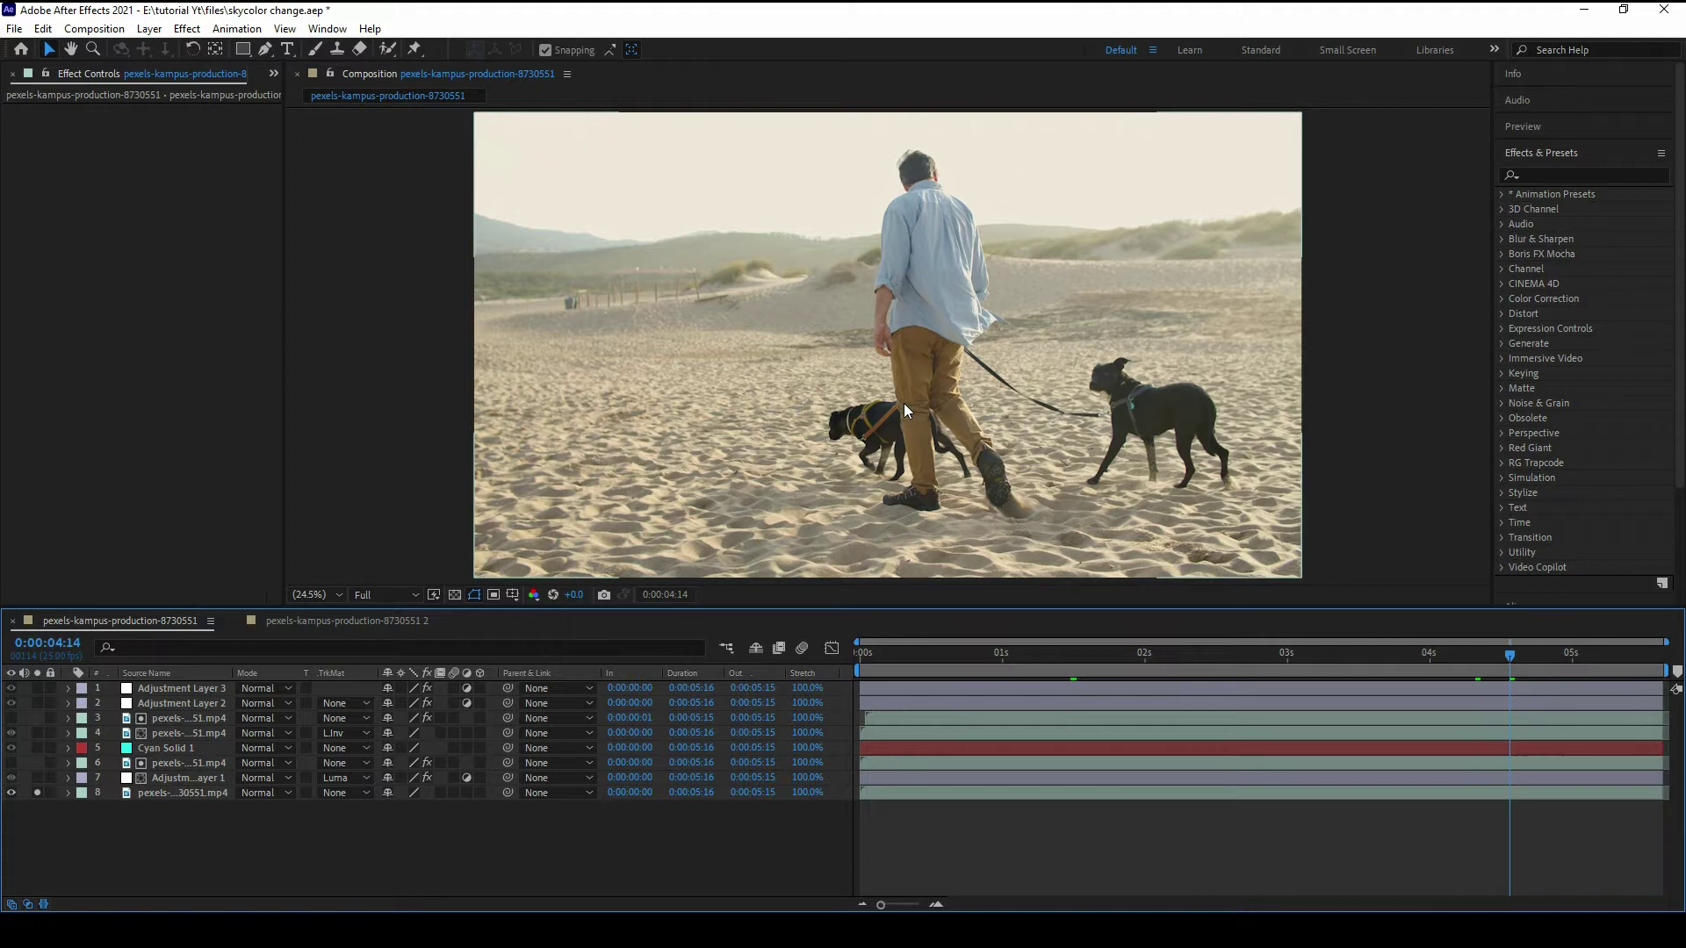
pyautogui.click(36, 793)
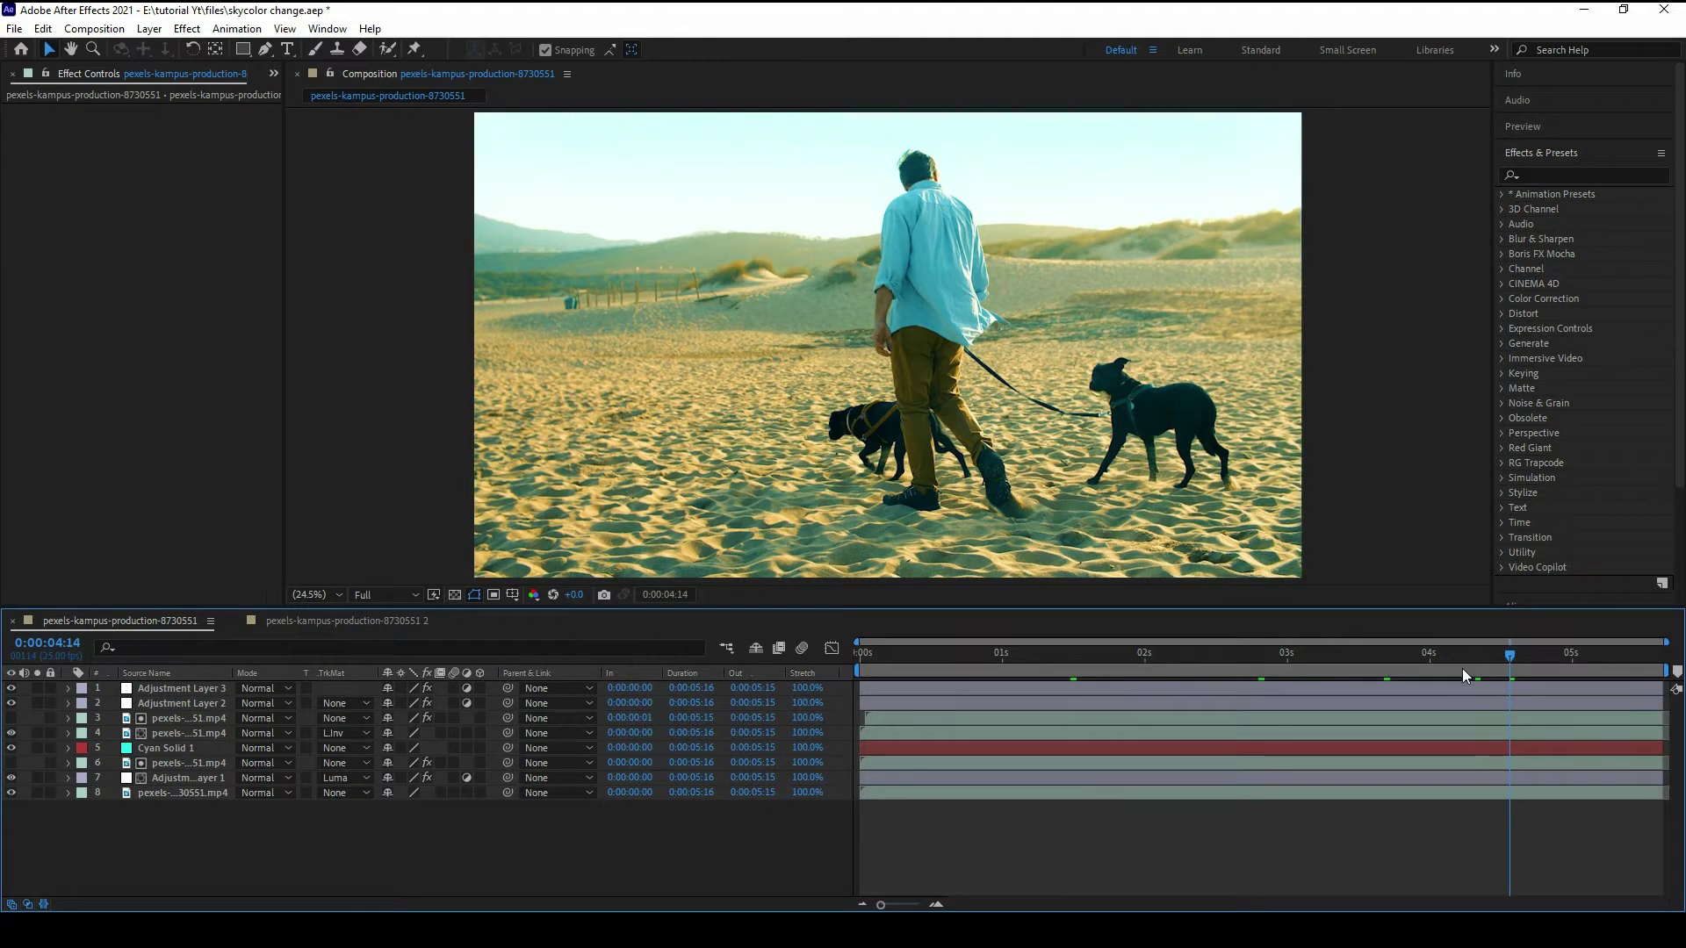
pyautogui.click(346, 621)
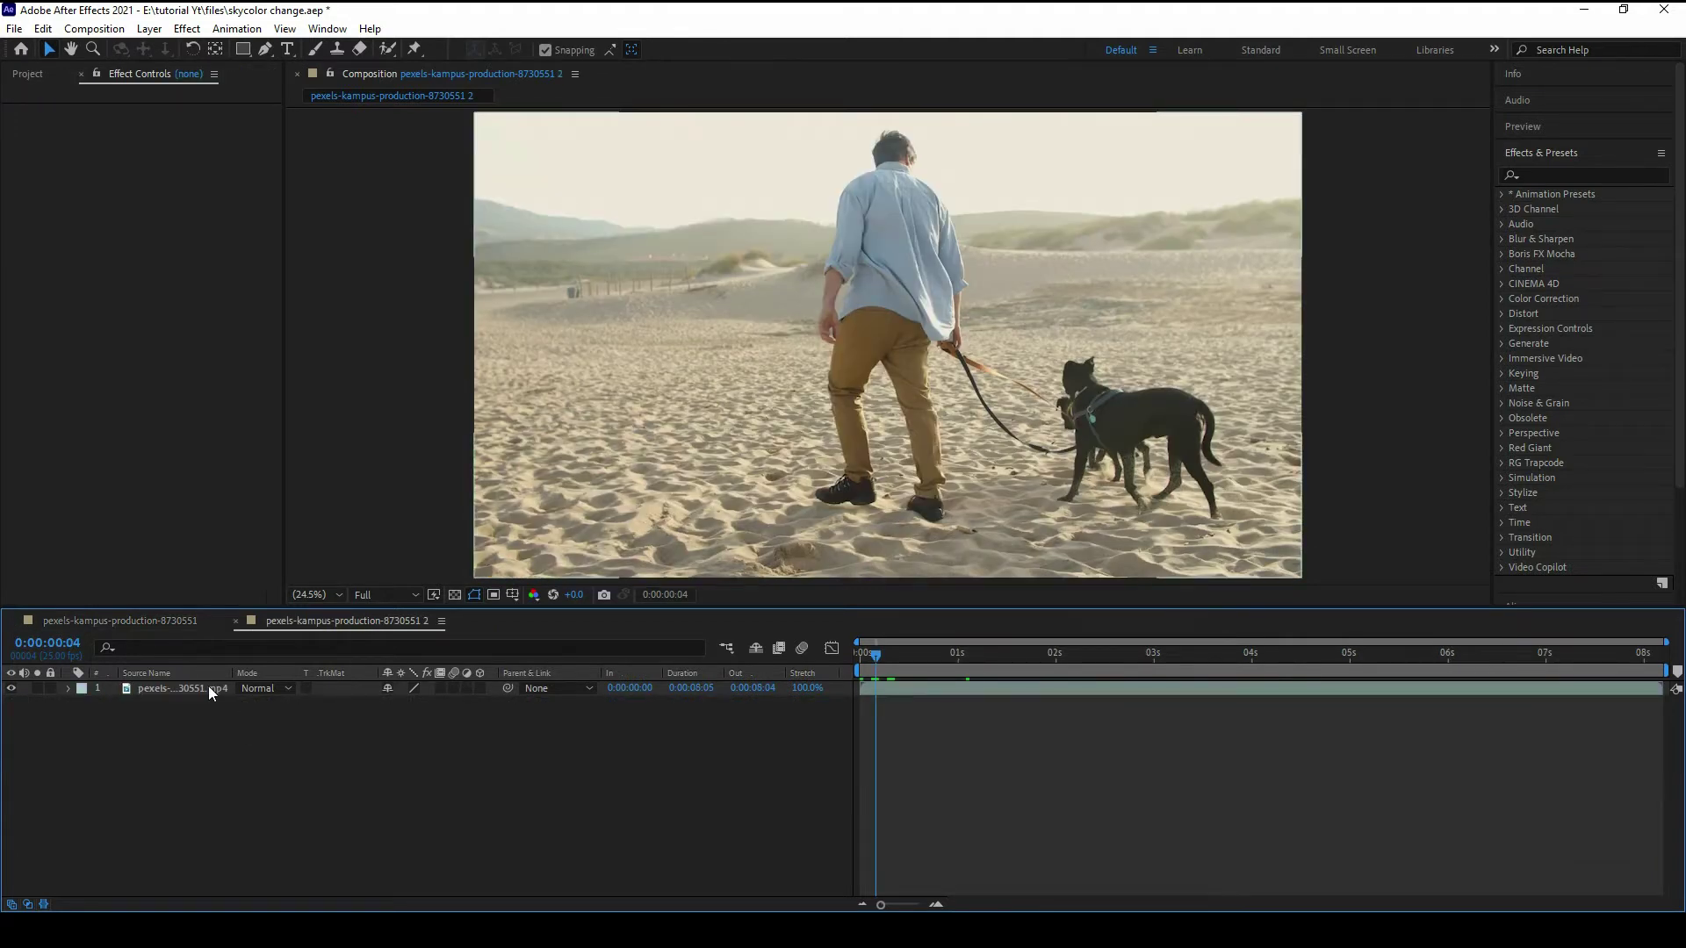
# Step: Duplicate the beach clip layer with Edit > Duplicate
pyautogui.click(208, 686)
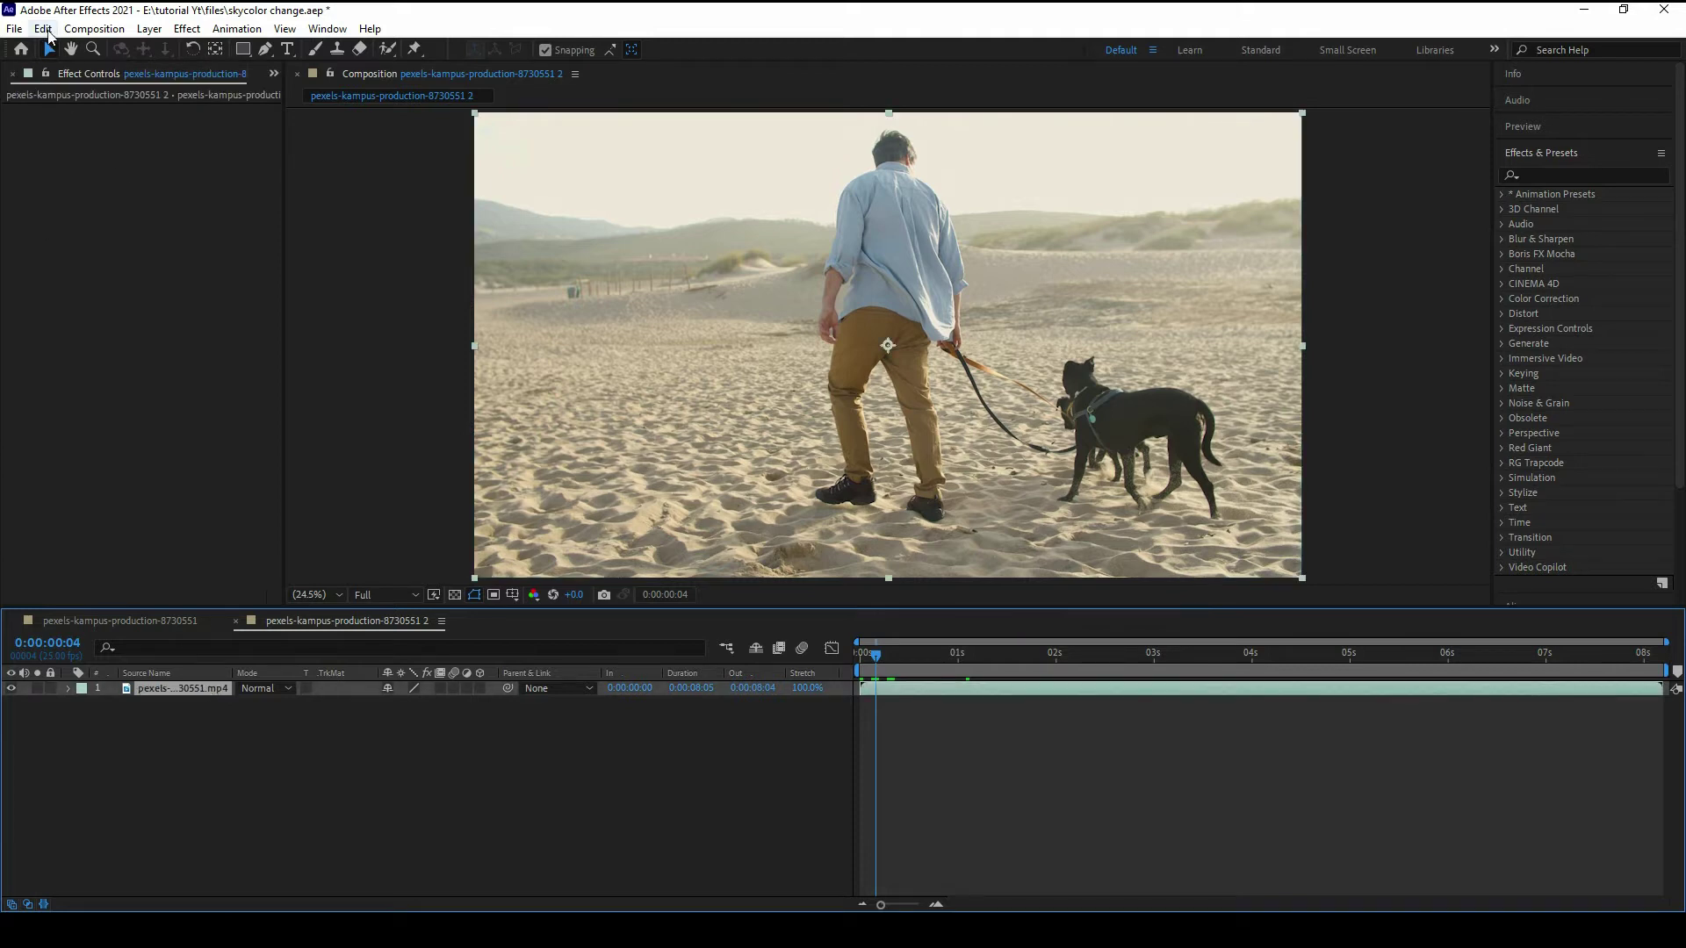
pyautogui.click(48, 33)
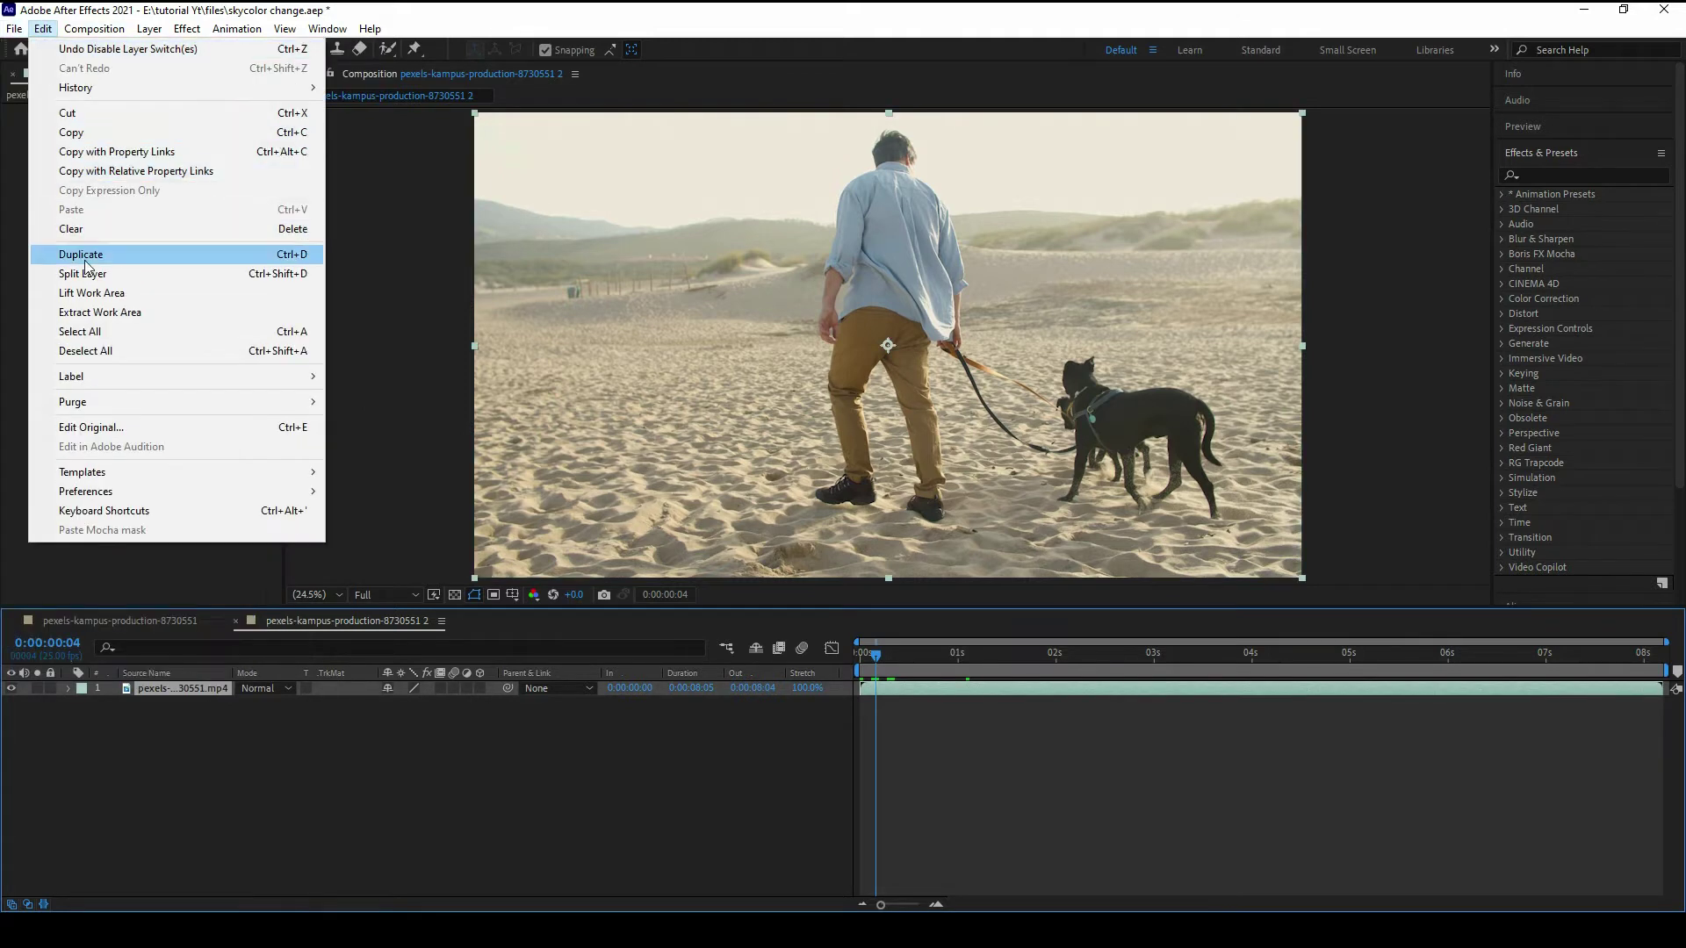
pyautogui.click(81, 255)
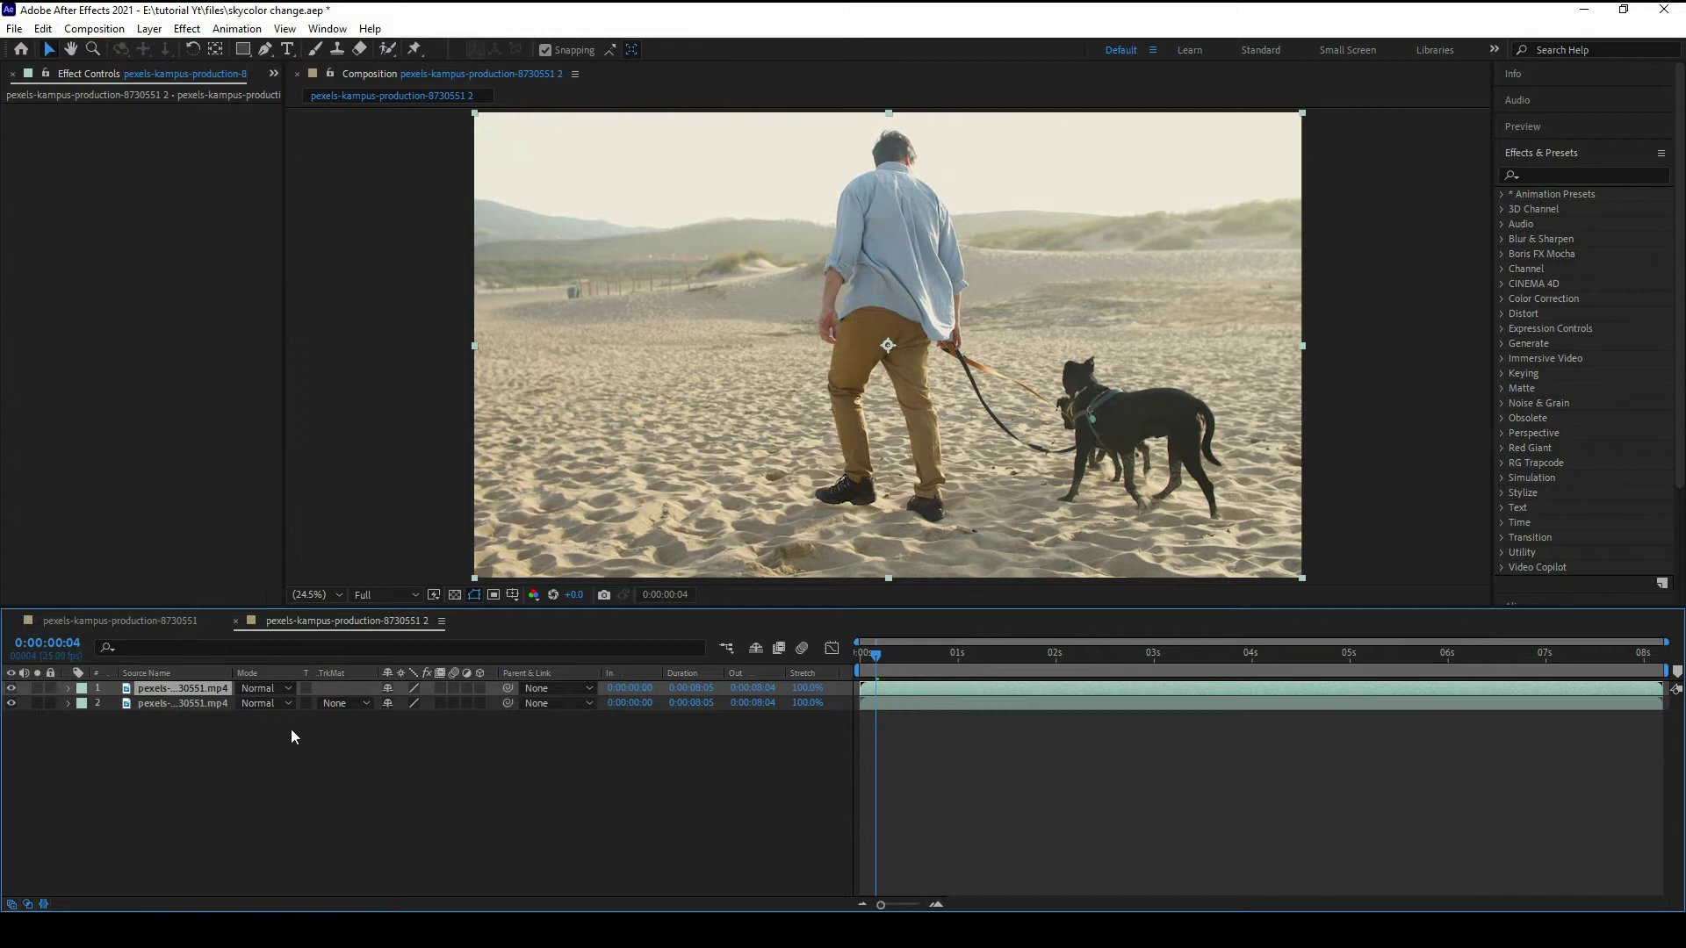
# Step: Apply the Colorama effect to the top copy of the clip
pyautogui.click(1566, 177)
pyautogui.write('colorama')
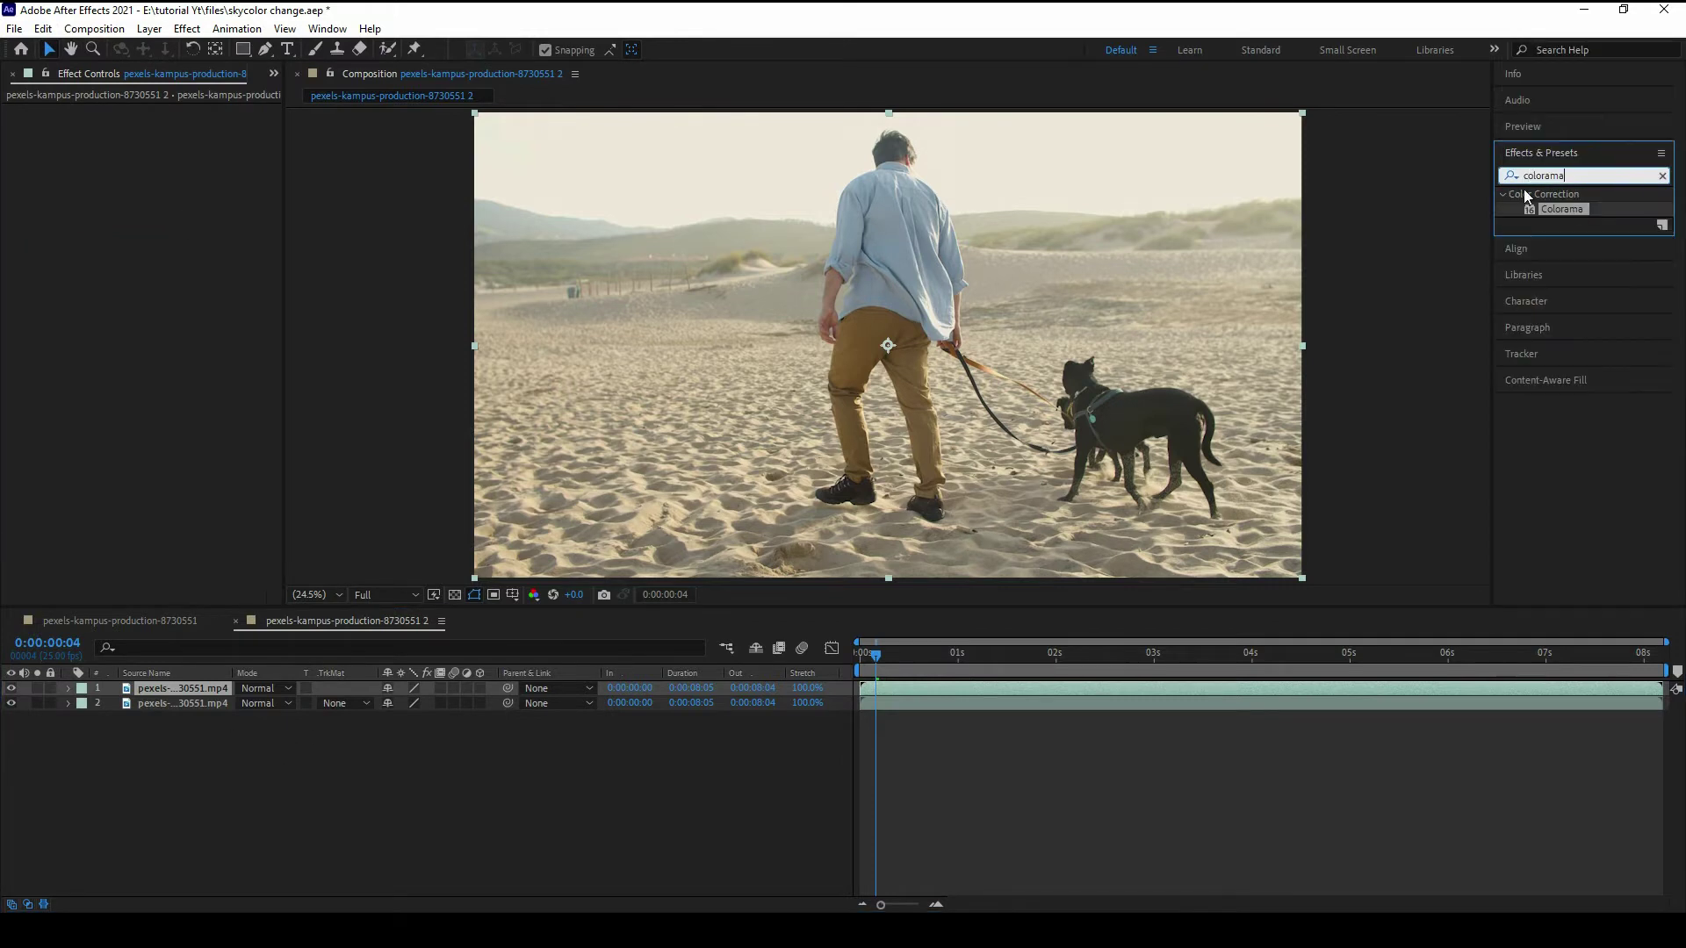
pyautogui.moveTo(1568, 207); pyautogui.dragTo(193, 687)
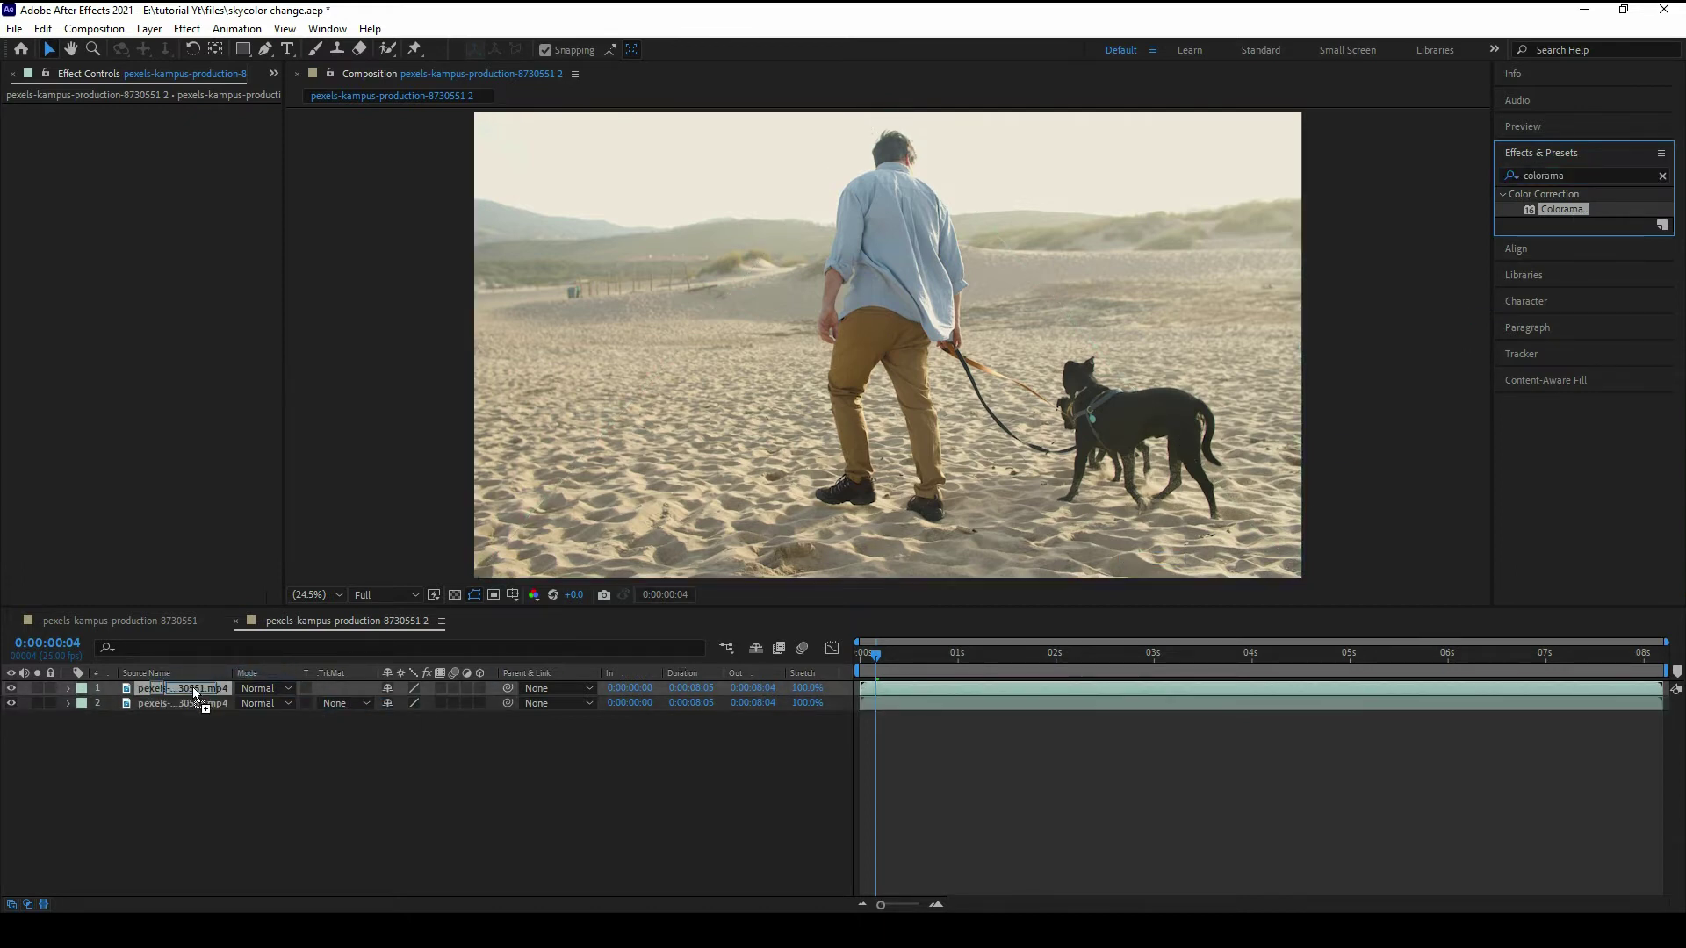
pyautogui.moveTo(192, 687); pyautogui.dragTo(192, 687)
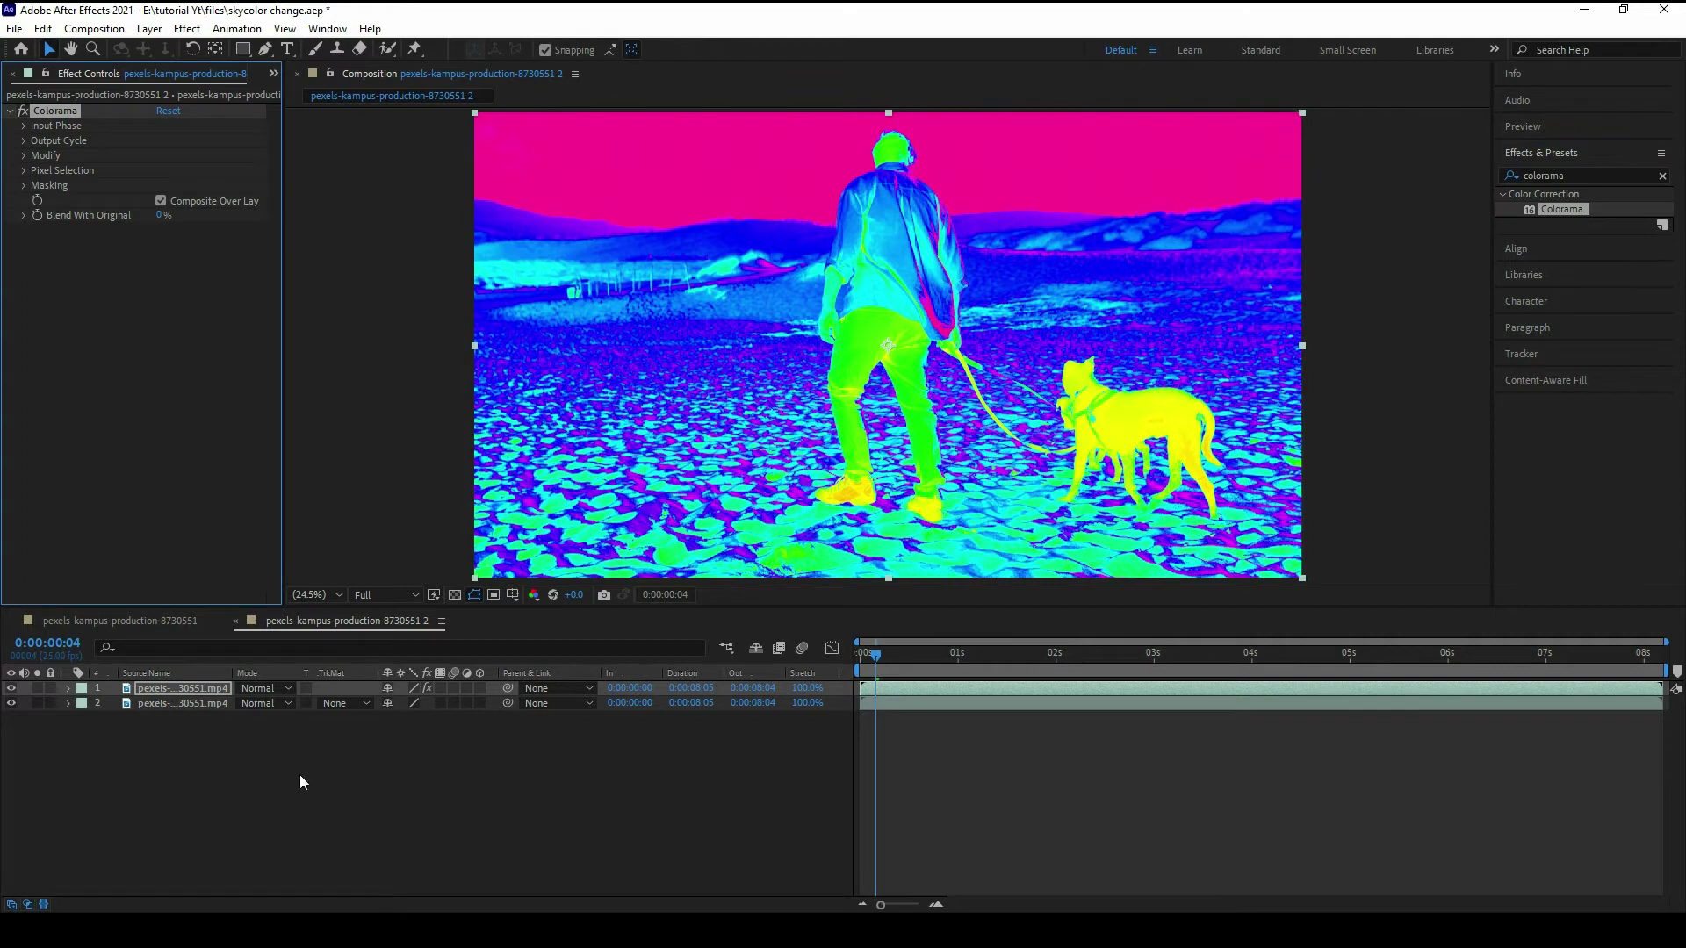
# Step: Set Colorama's Output Cycle palette to Ramp Grey
pyautogui.click(24, 140)
pyautogui.click(203, 156)
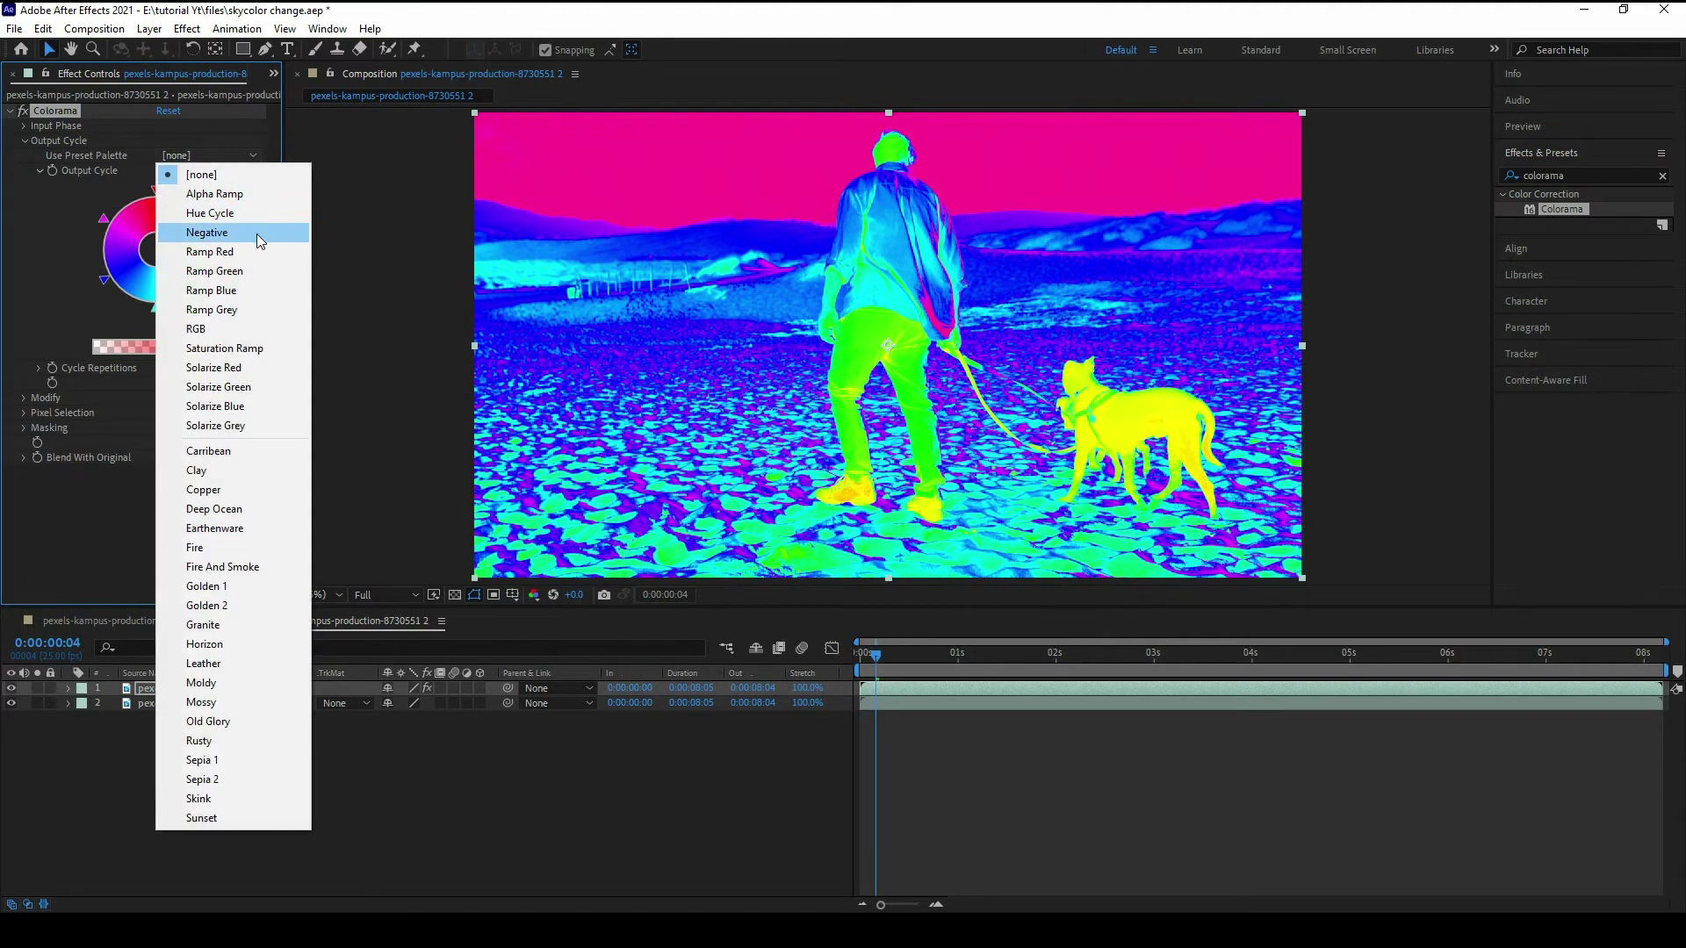
pyautogui.click(250, 312)
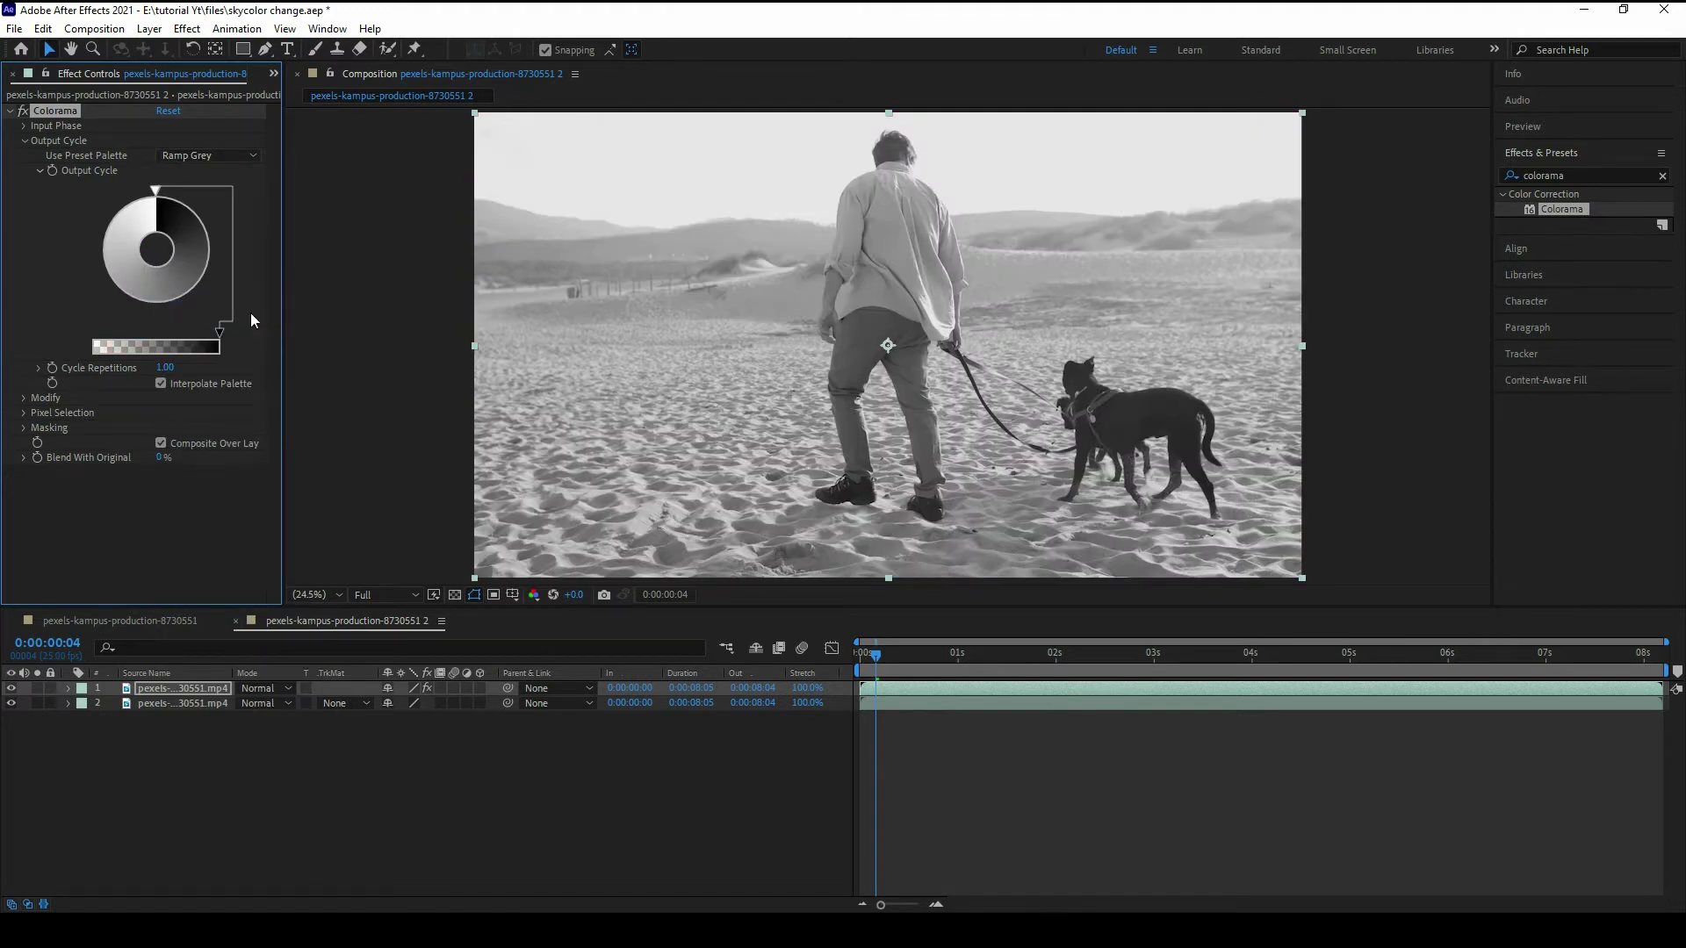
# Step: Set two palette stops to black and a third to white
pyautogui.doubleClick(155, 291)
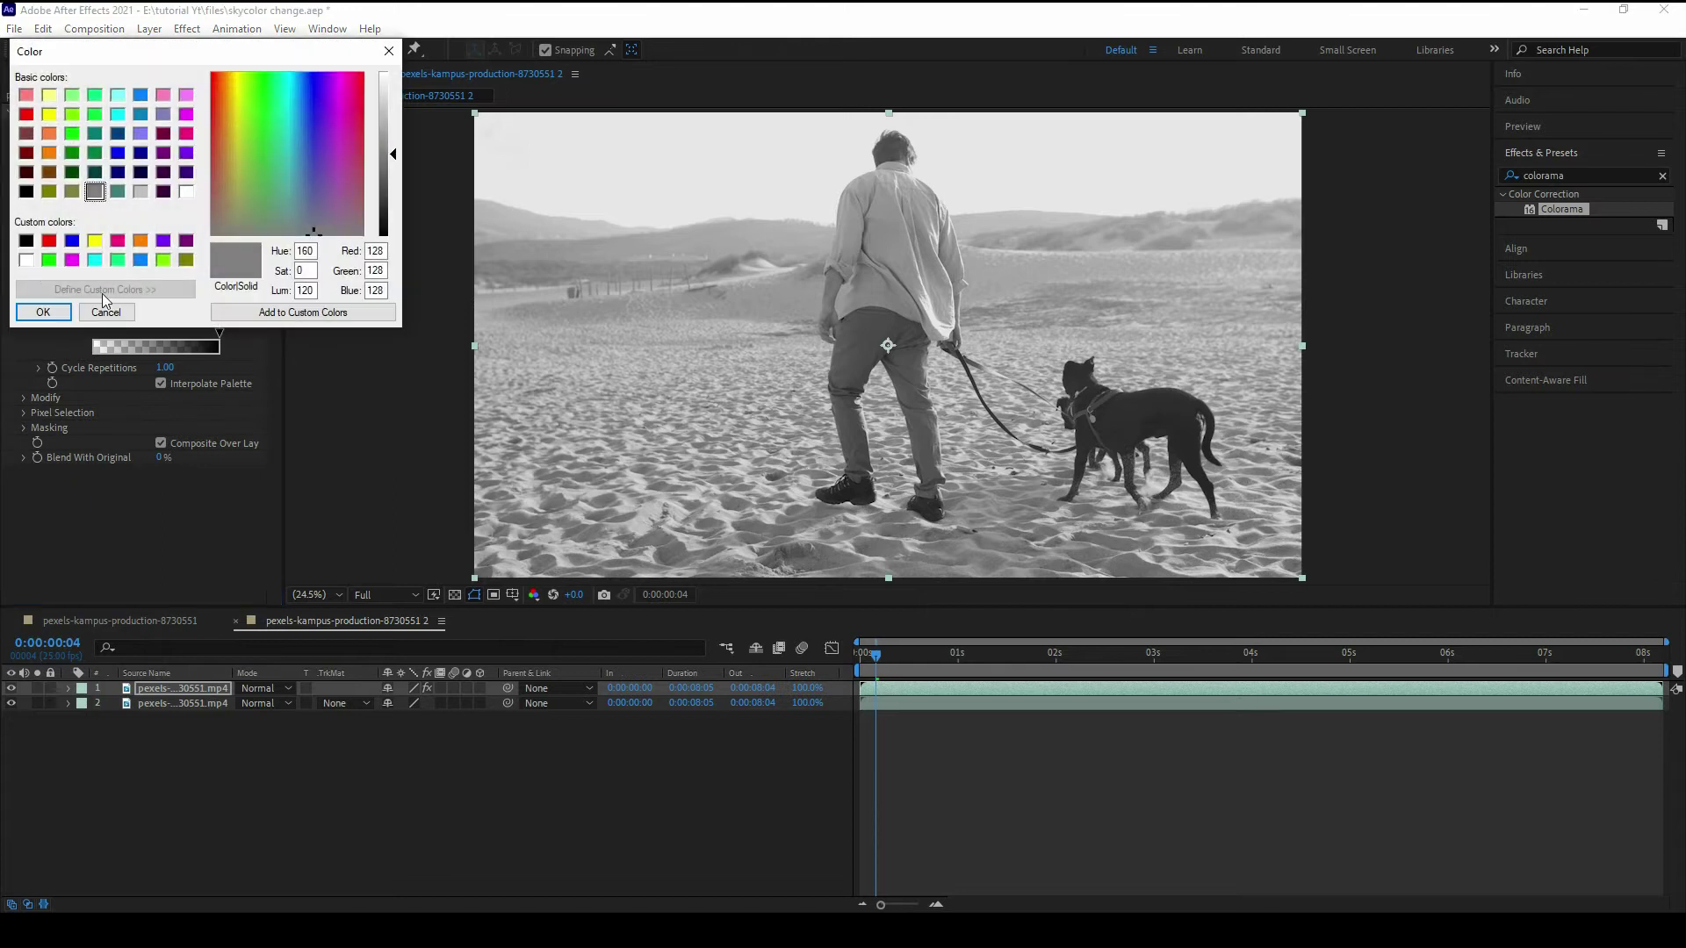
pyautogui.click(26, 242)
pyautogui.click(43, 312)
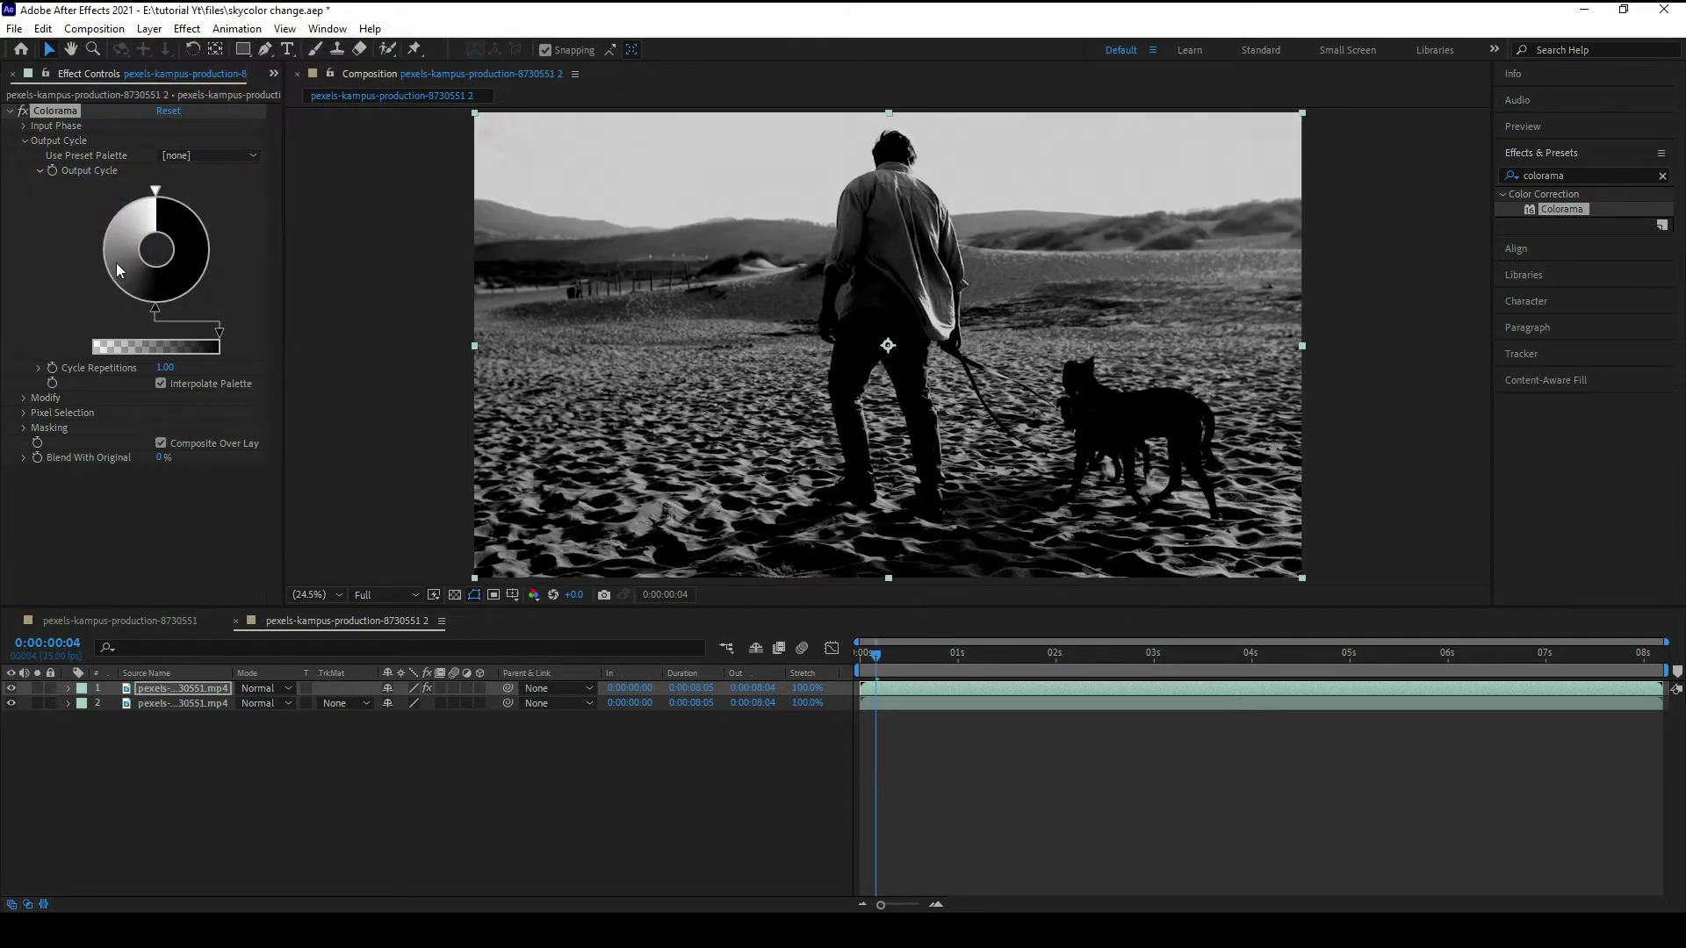
pyautogui.doubleClick(111, 249)
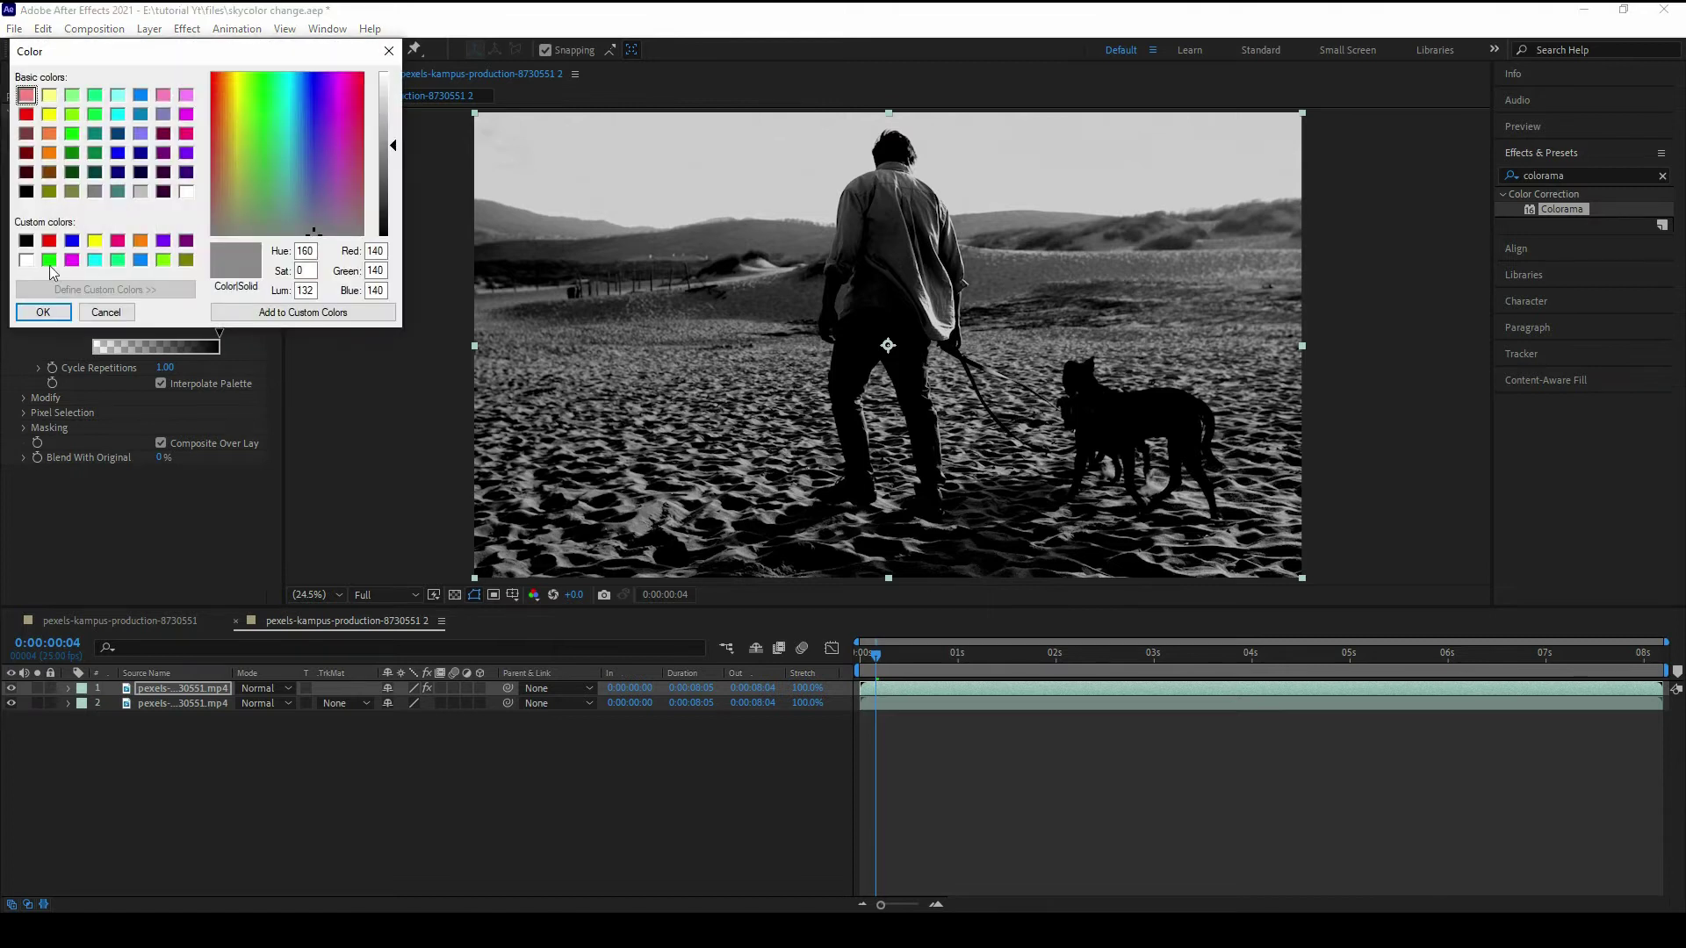
pyautogui.click(26, 242)
pyautogui.click(43, 312)
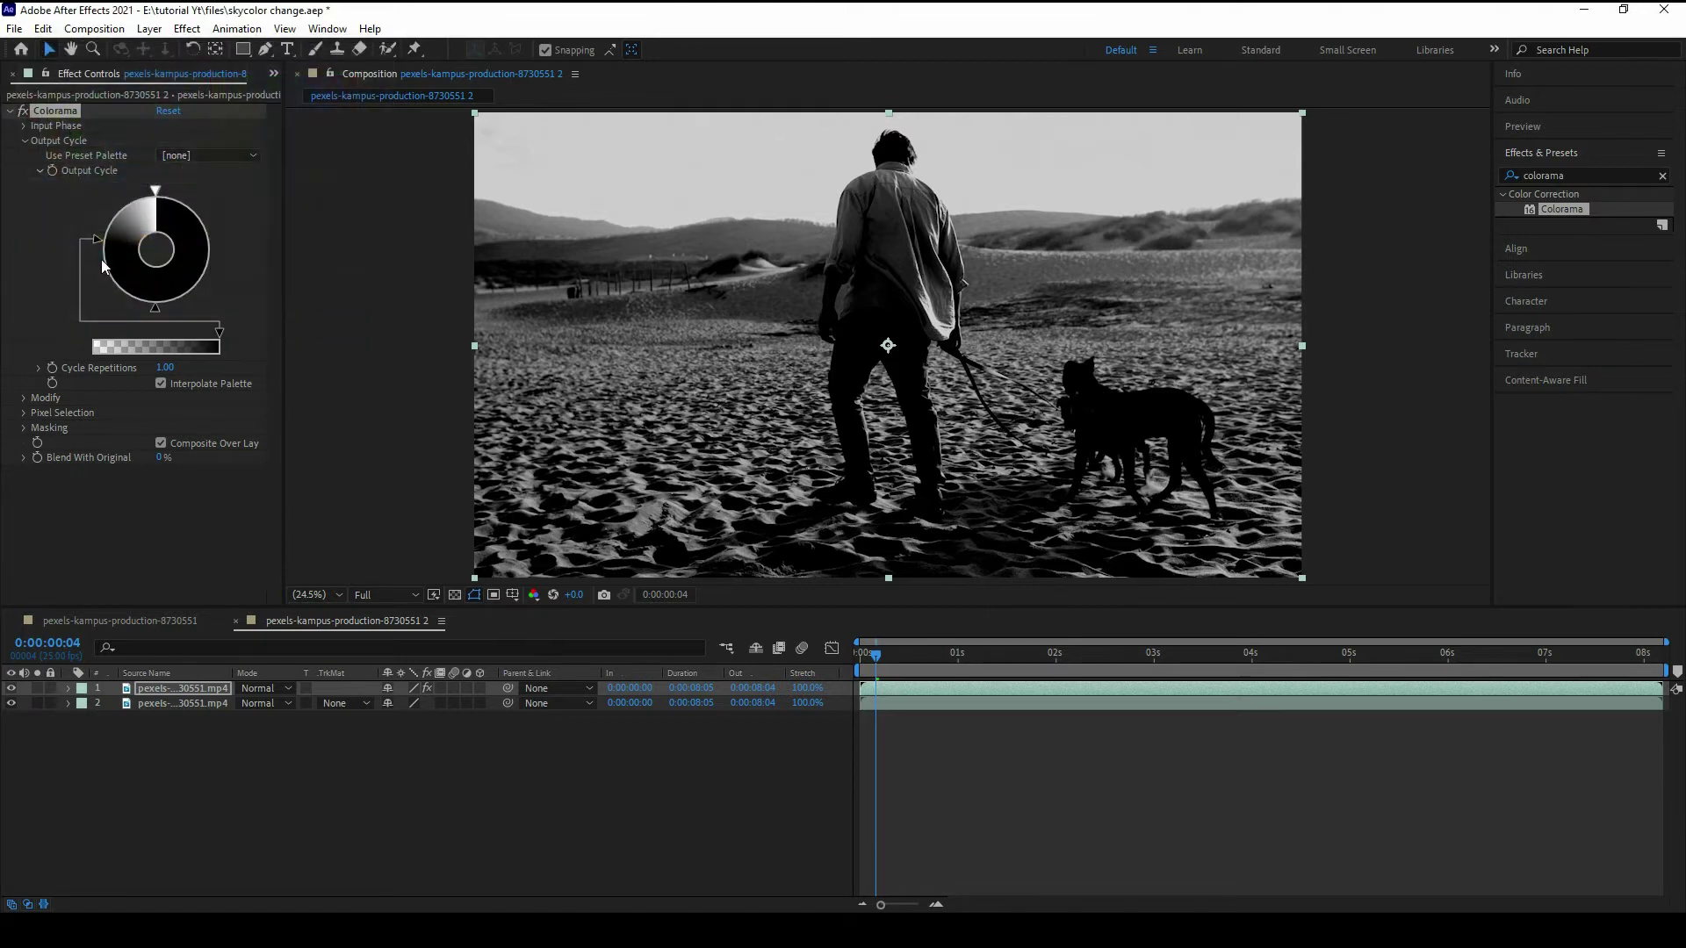
pyautogui.doubleClick(123, 214)
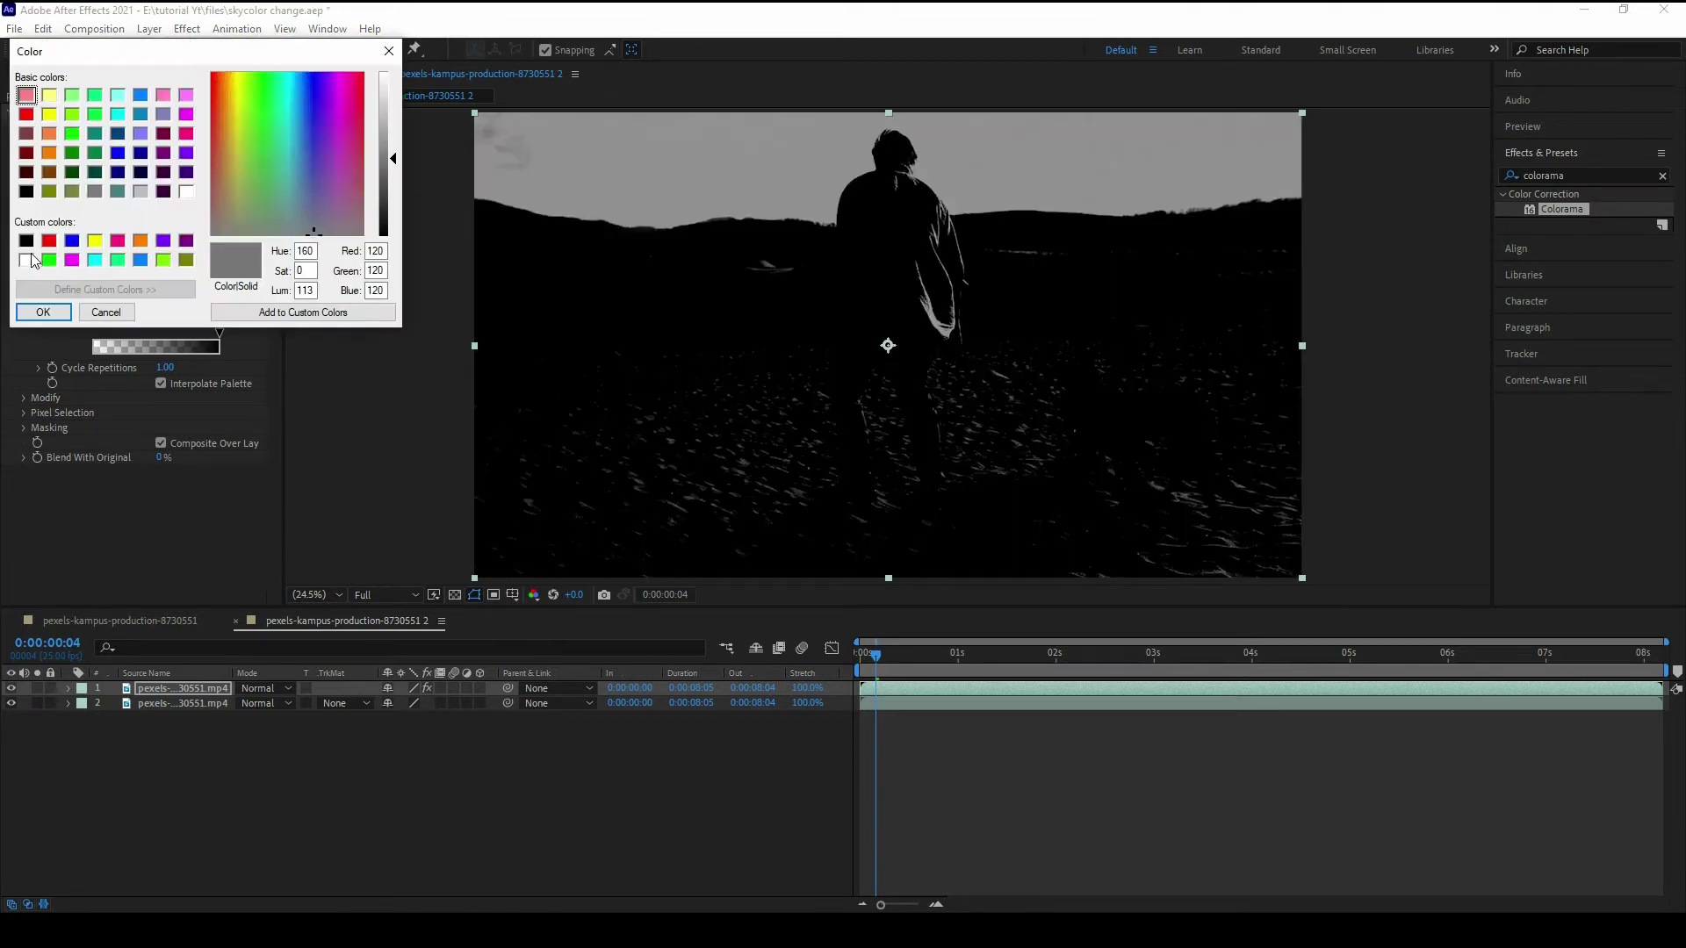
pyautogui.click(27, 261)
pyautogui.click(44, 313)
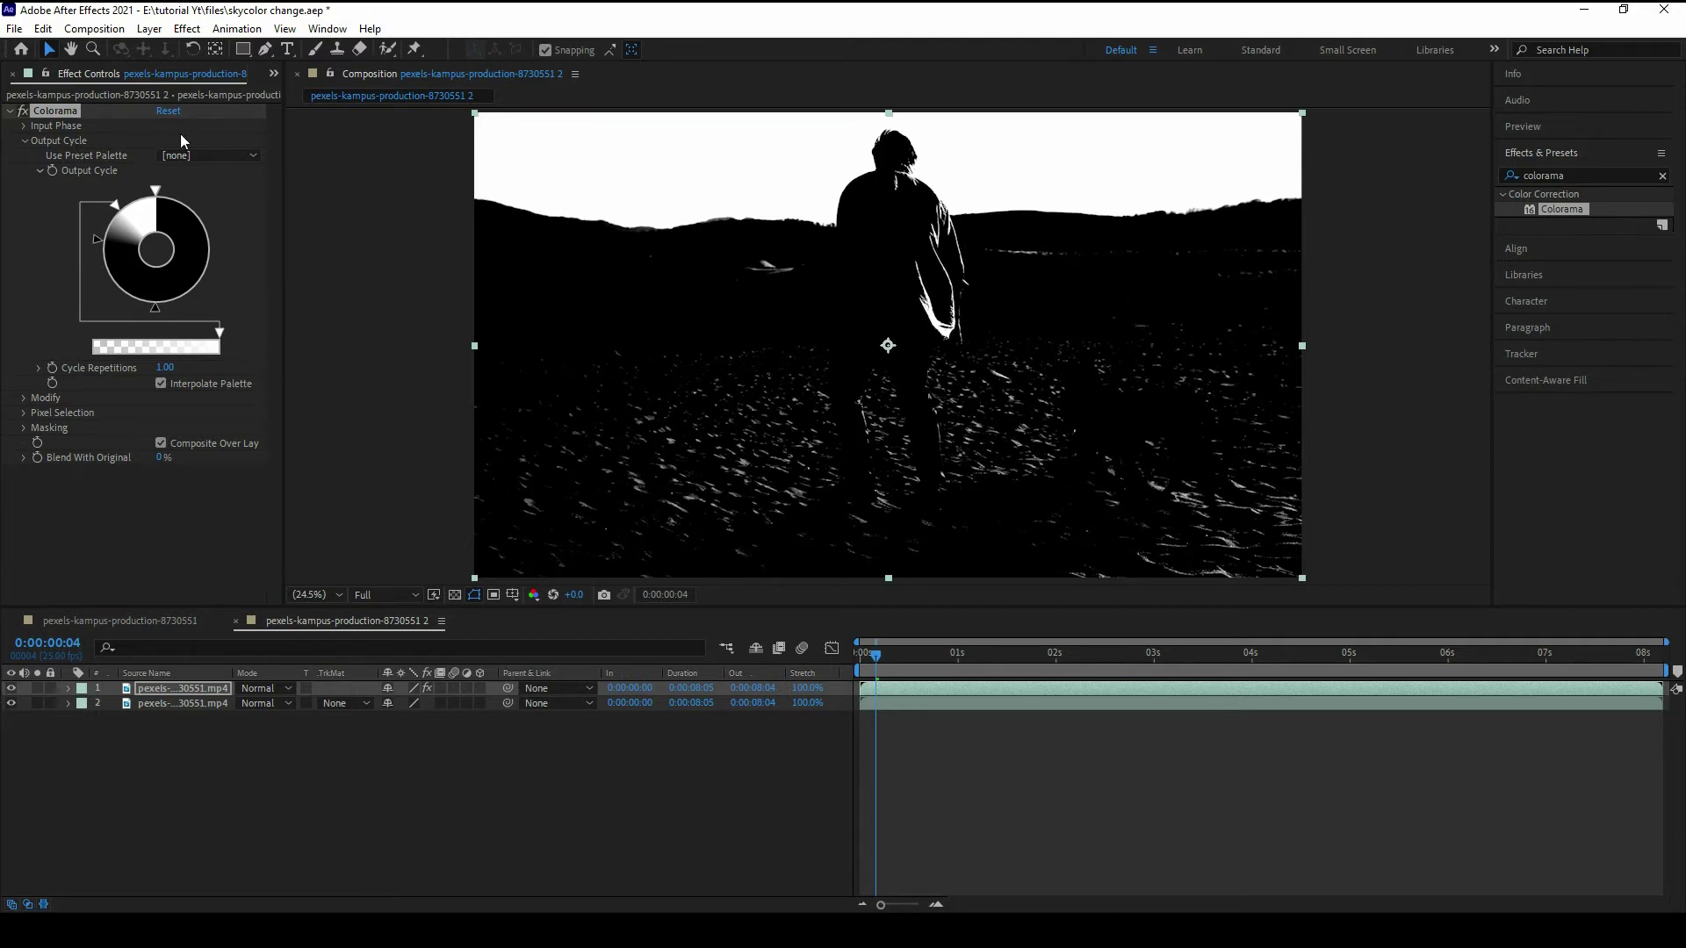
# Step: Move the palette triangles so only the sky stays white
pyautogui.click(98, 235)
pyautogui.moveTo(97, 236); pyautogui.dragTo(108, 231)
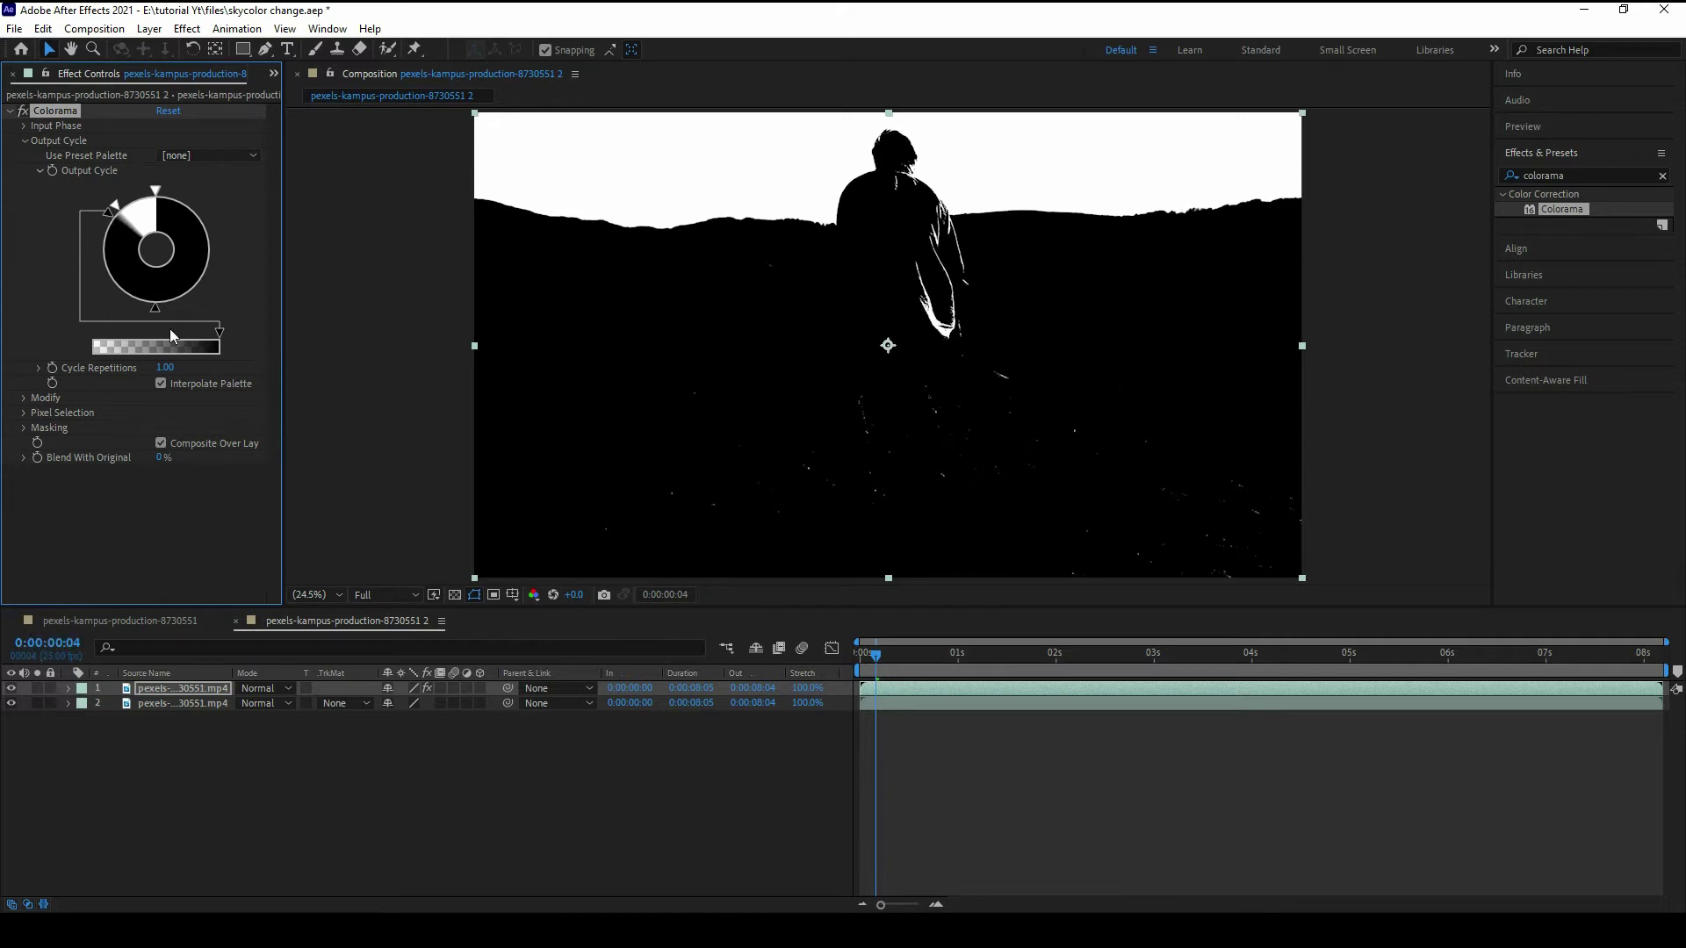
pyautogui.moveTo(116, 209); pyautogui.dragTo(118, 204)
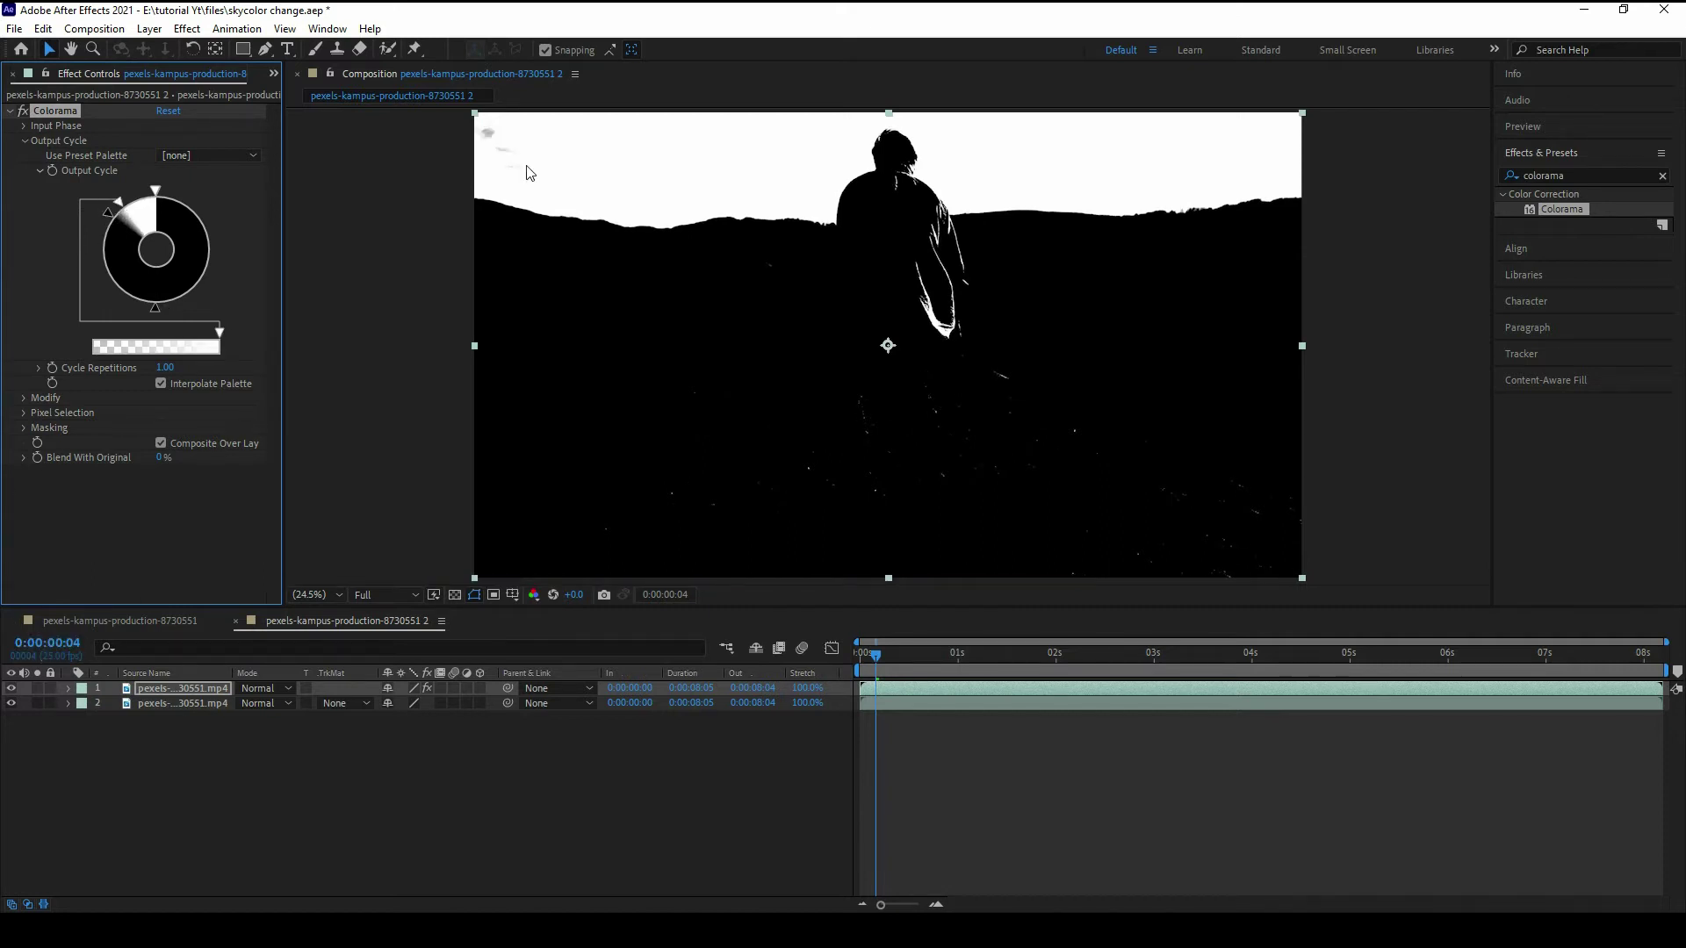
pyautogui.click(1589, 176)
pyautogui.doubleClick(1588, 175)
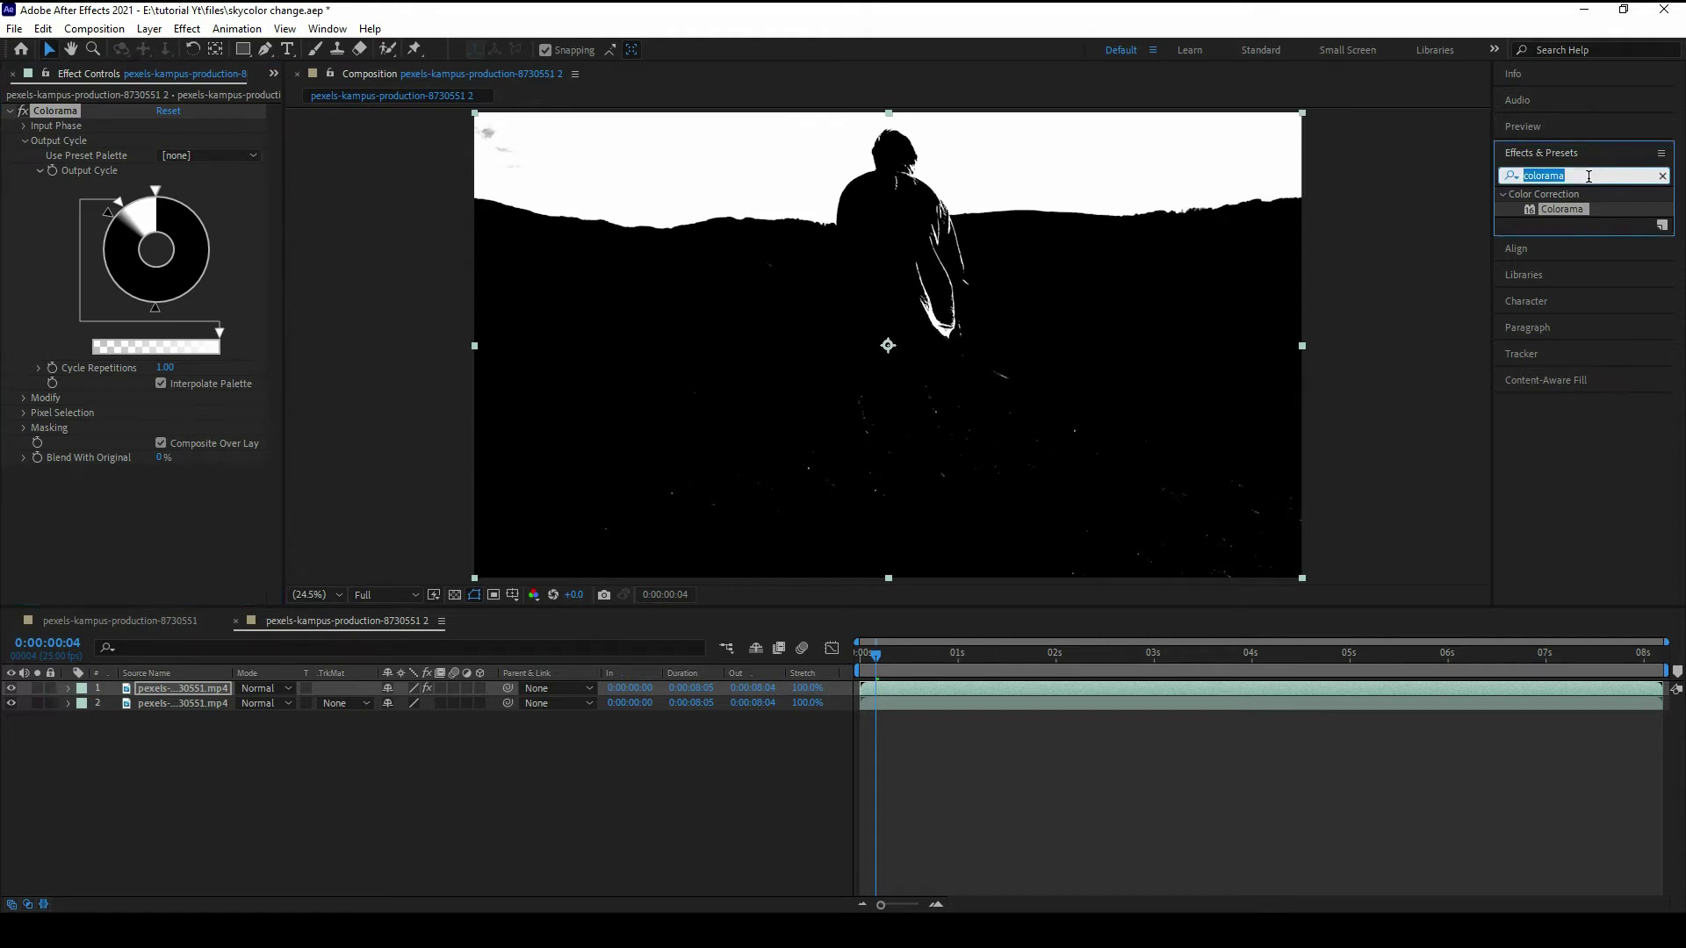
# Step: Add Curves to the top clip and pull the black and white endpoints inward
pyautogui.write('curves')
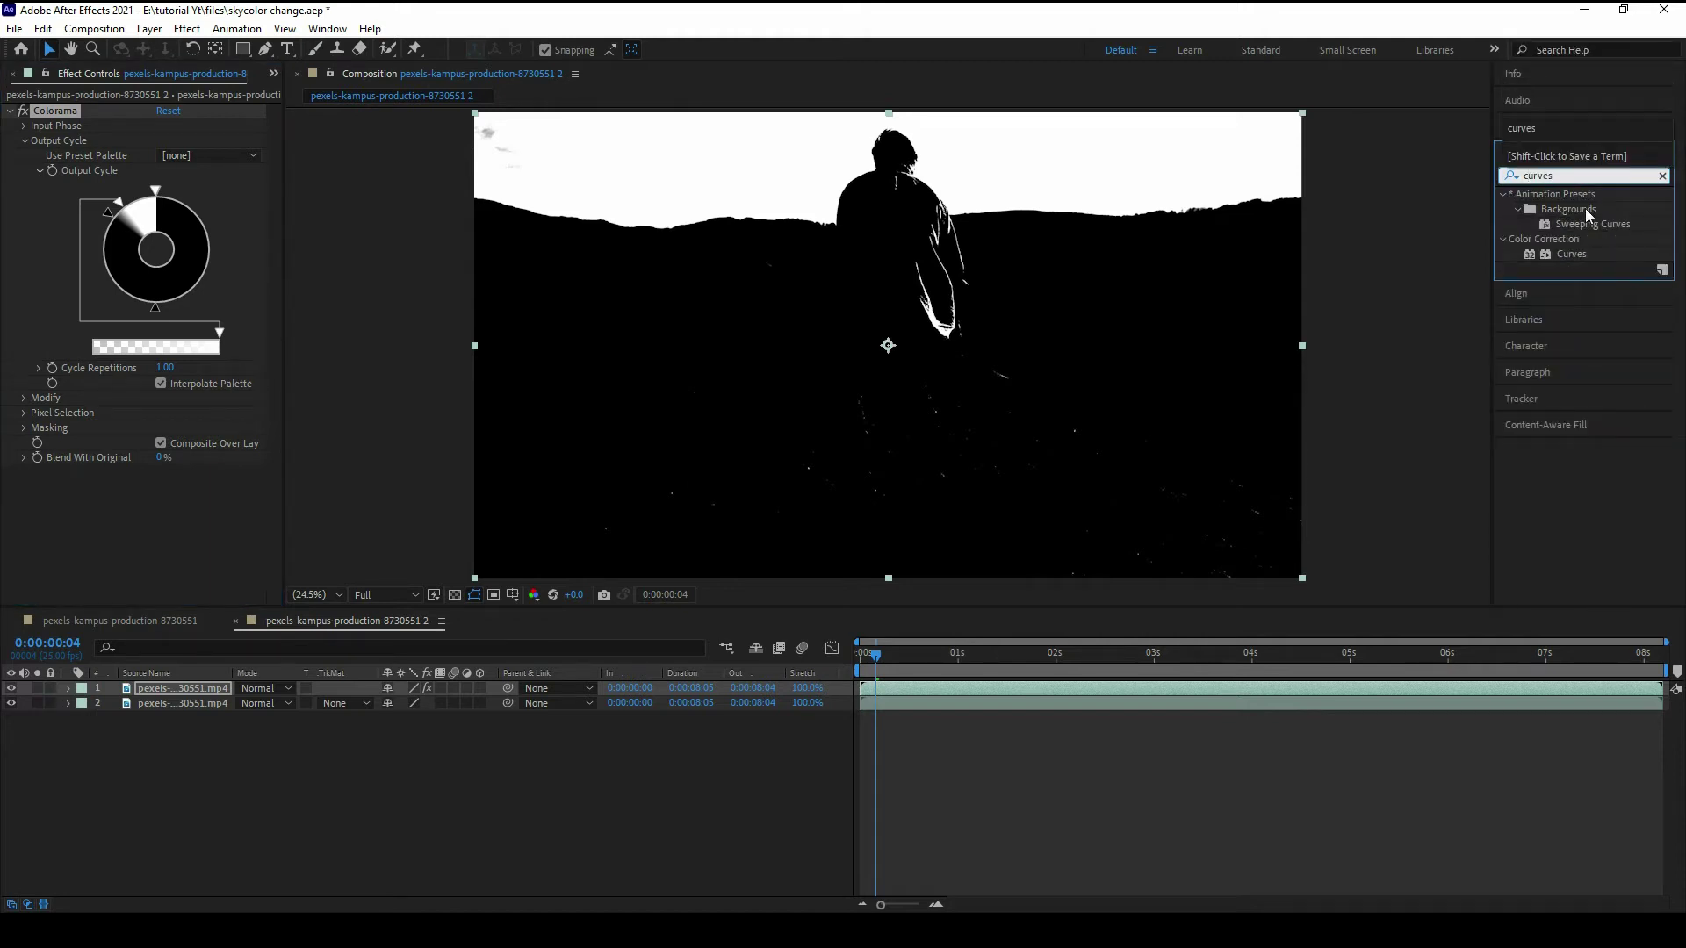
pyautogui.moveTo(1553, 251); pyautogui.dragTo(164, 498)
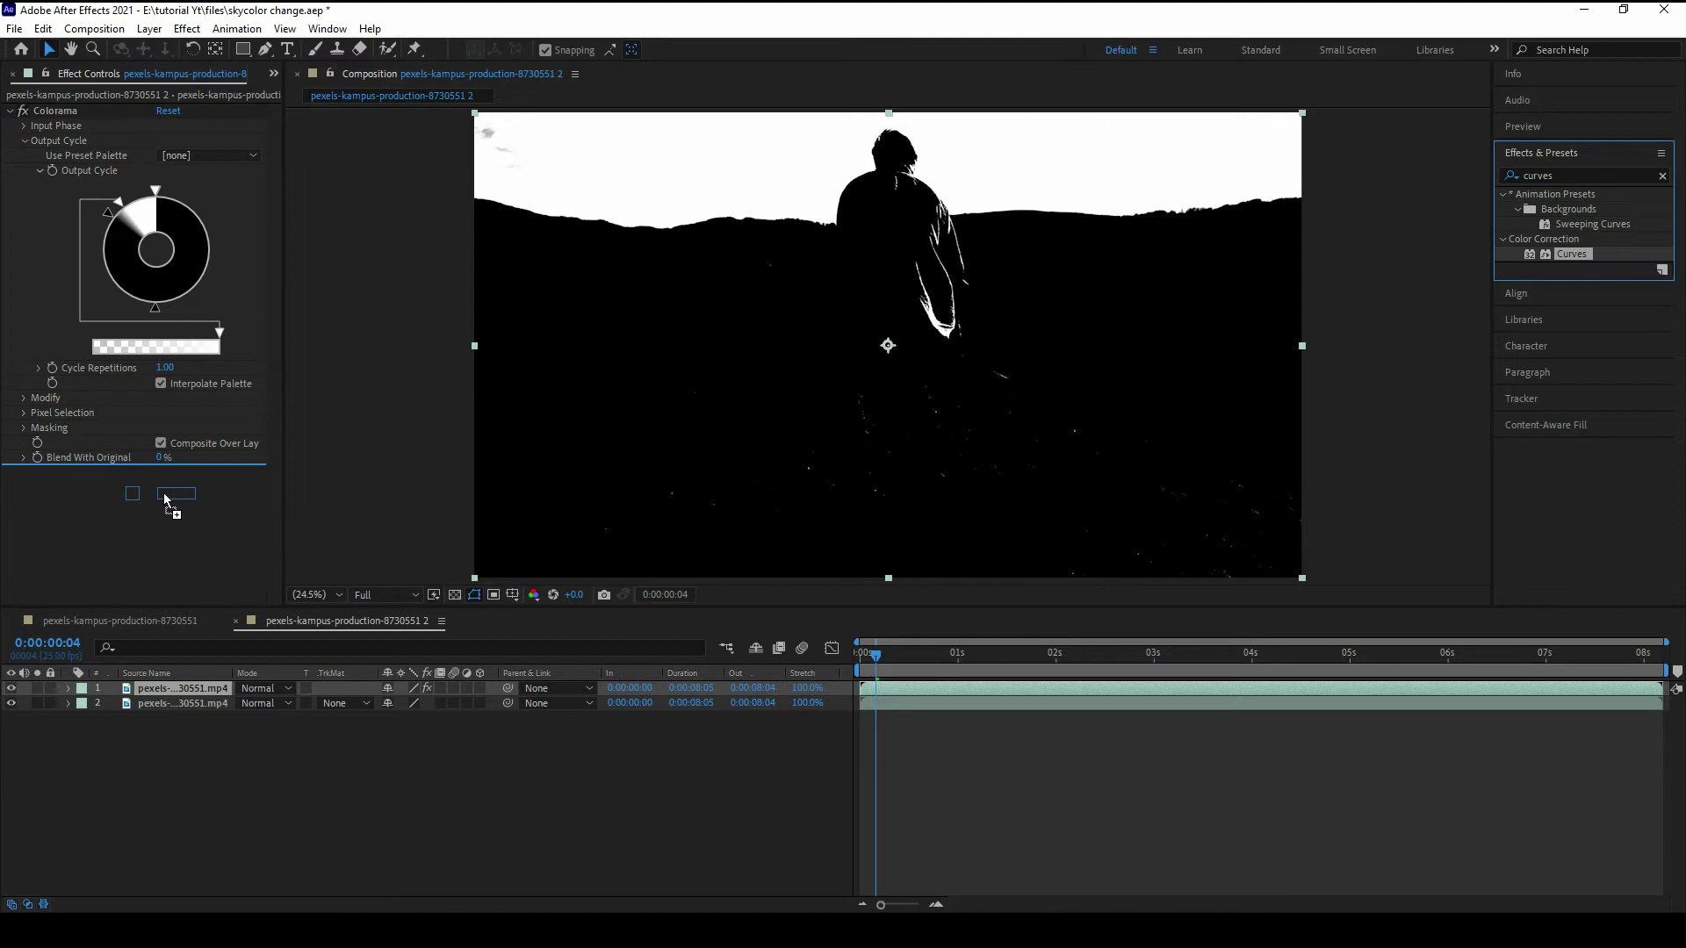
pyautogui.moveTo(425, 111); pyautogui.dragTo(566, 189)
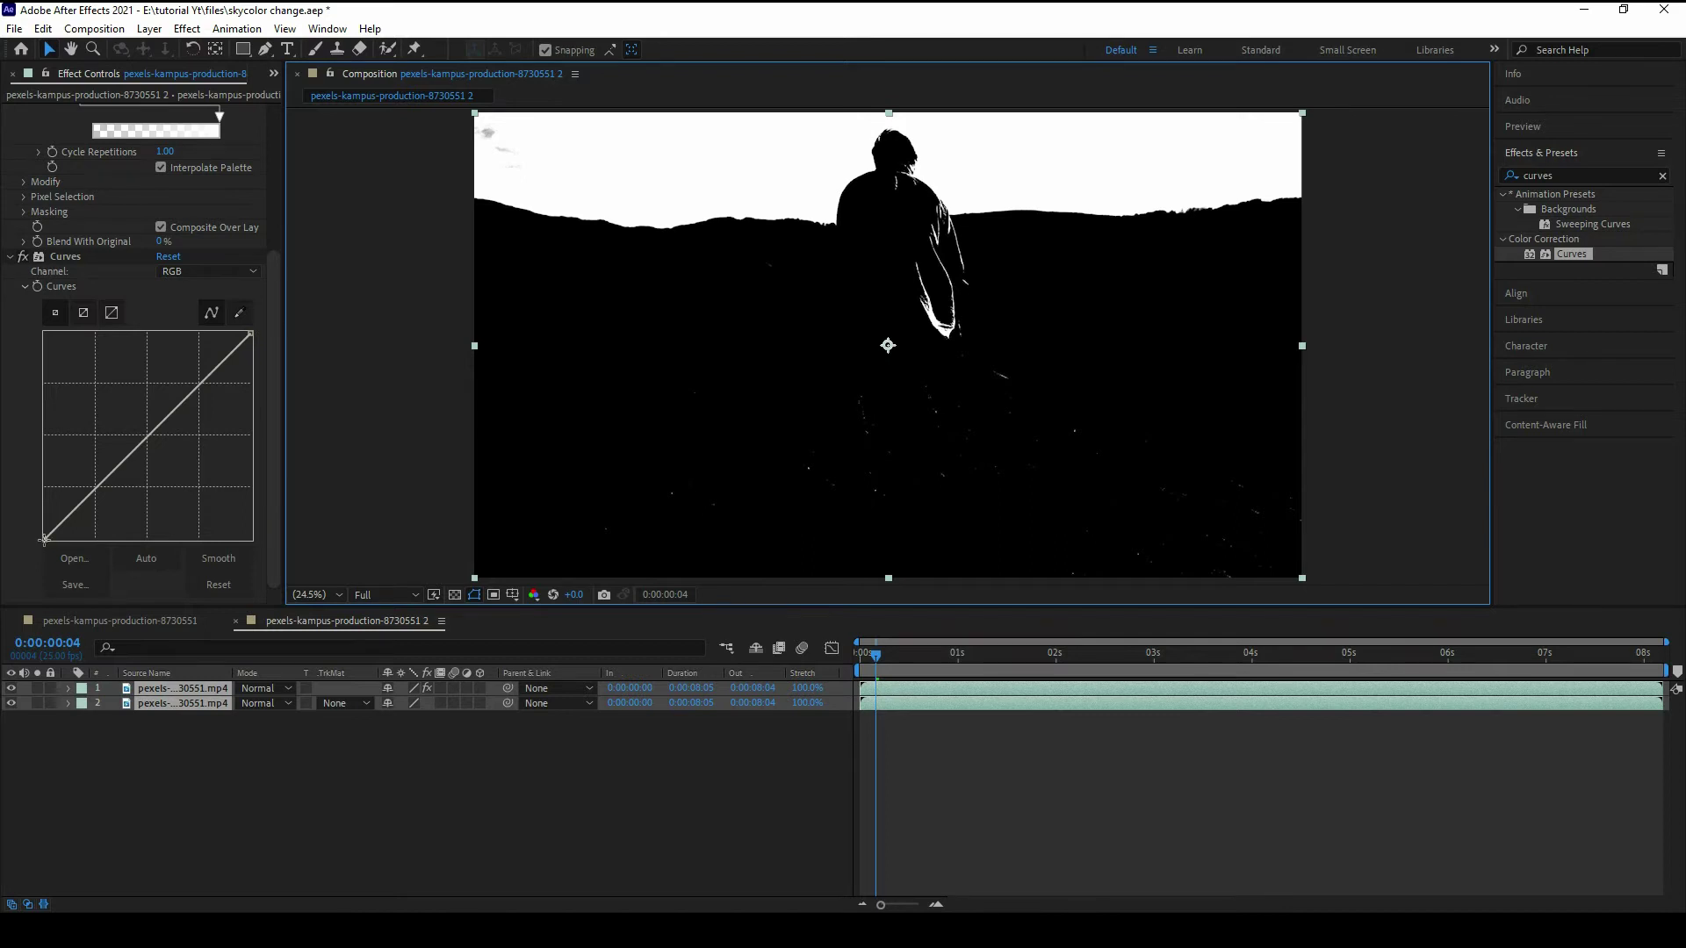
pyautogui.moveTo(44, 539); pyautogui.dragTo(143, 548)
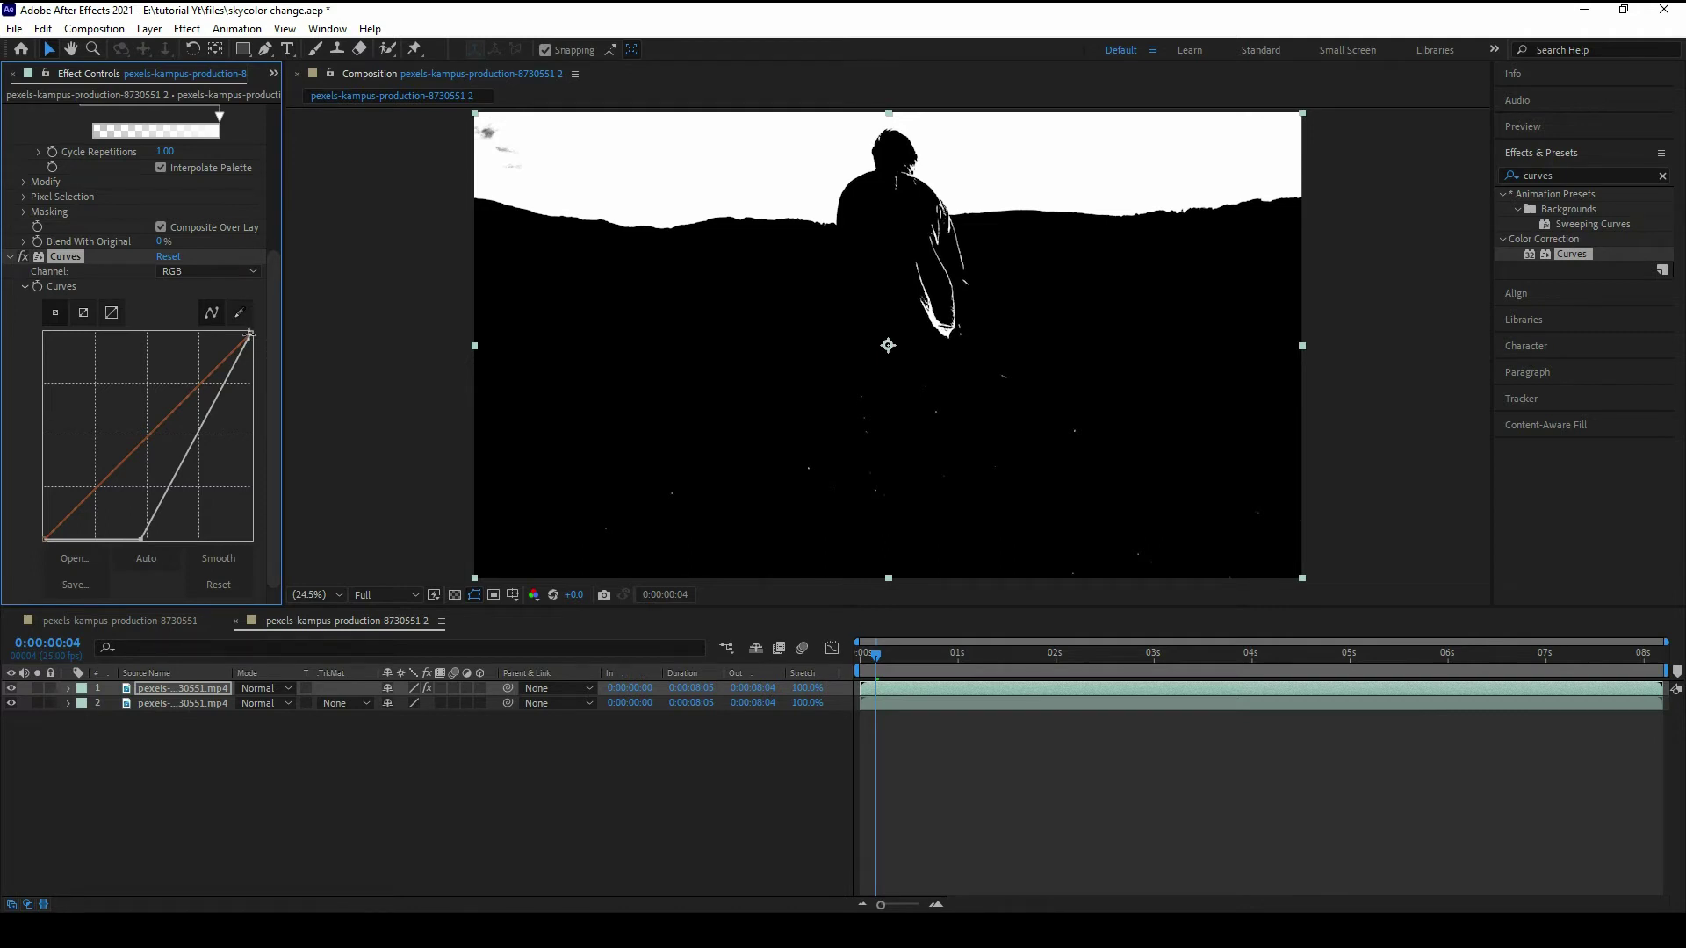
pyautogui.moveTo(249, 334); pyautogui.dragTo(169, 332)
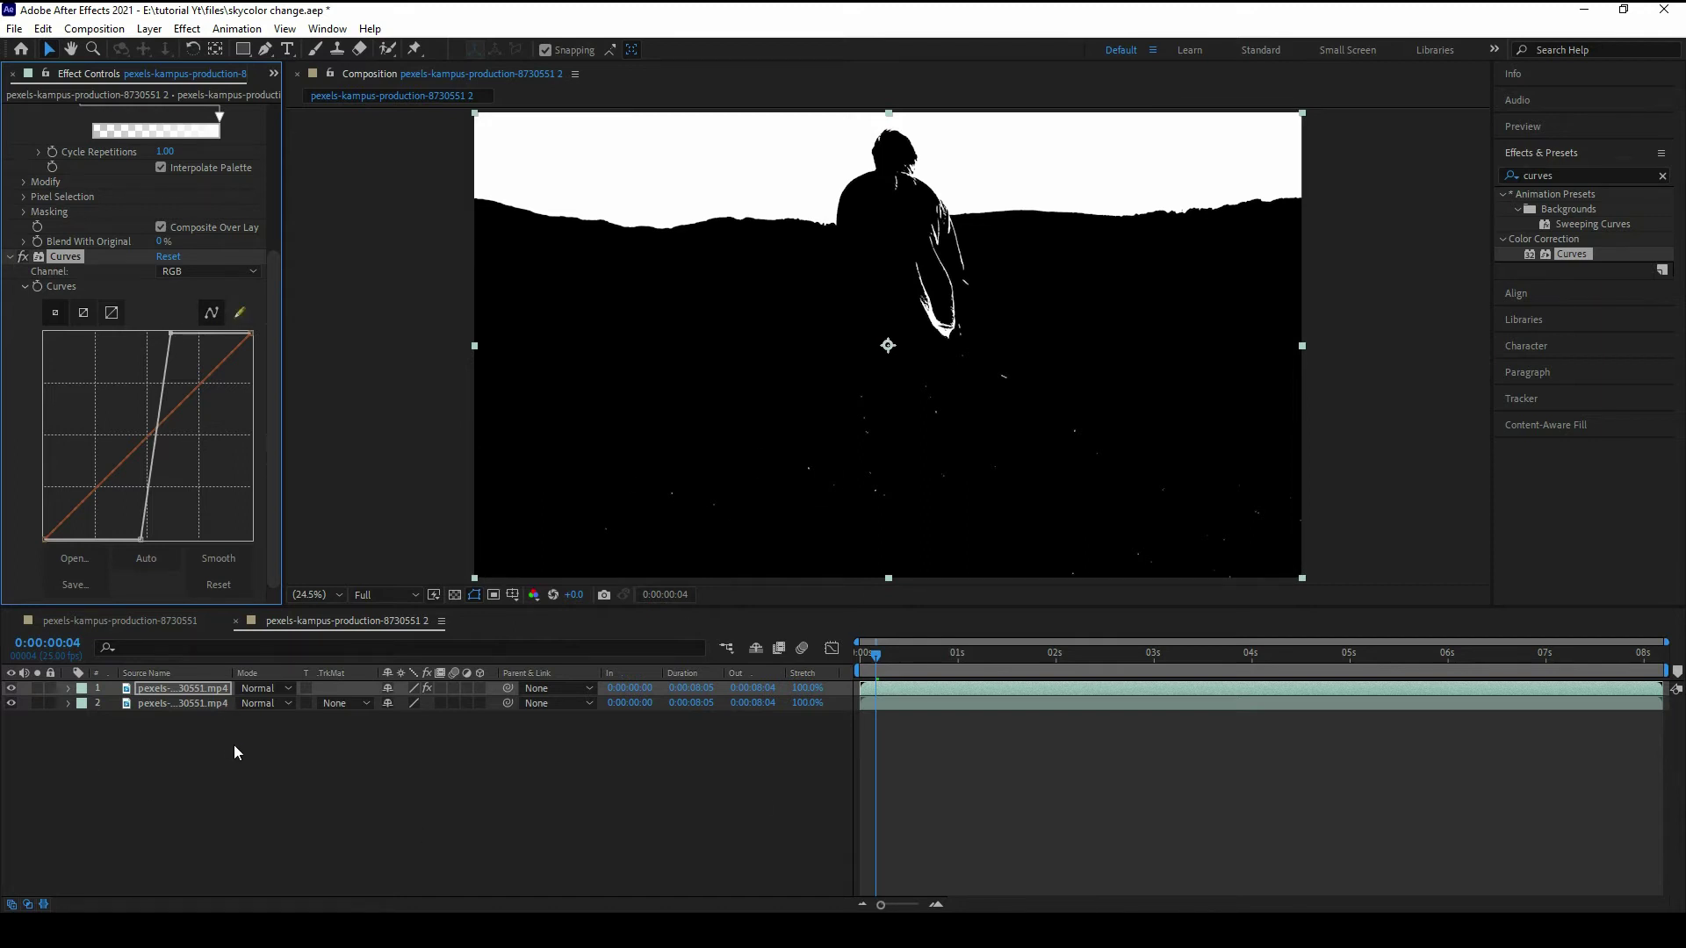
# Step: Add an adjustment layer and place it between the two video layers
pyautogui.rightClick(352, 736)
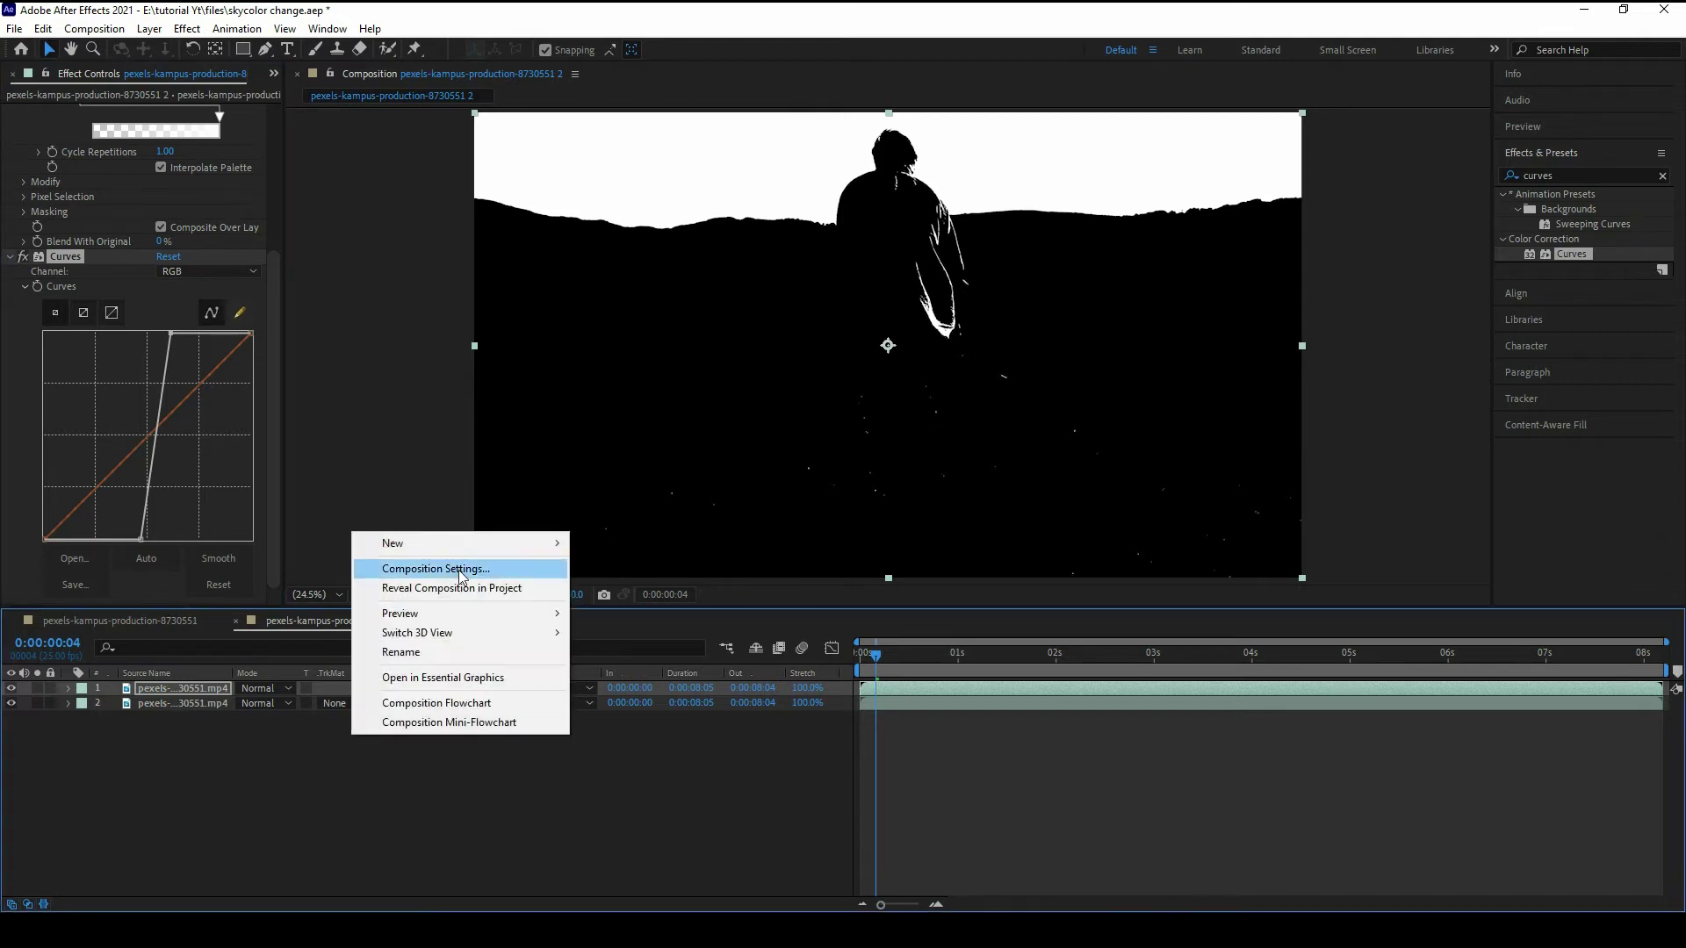
pyautogui.moveTo(502, 547)
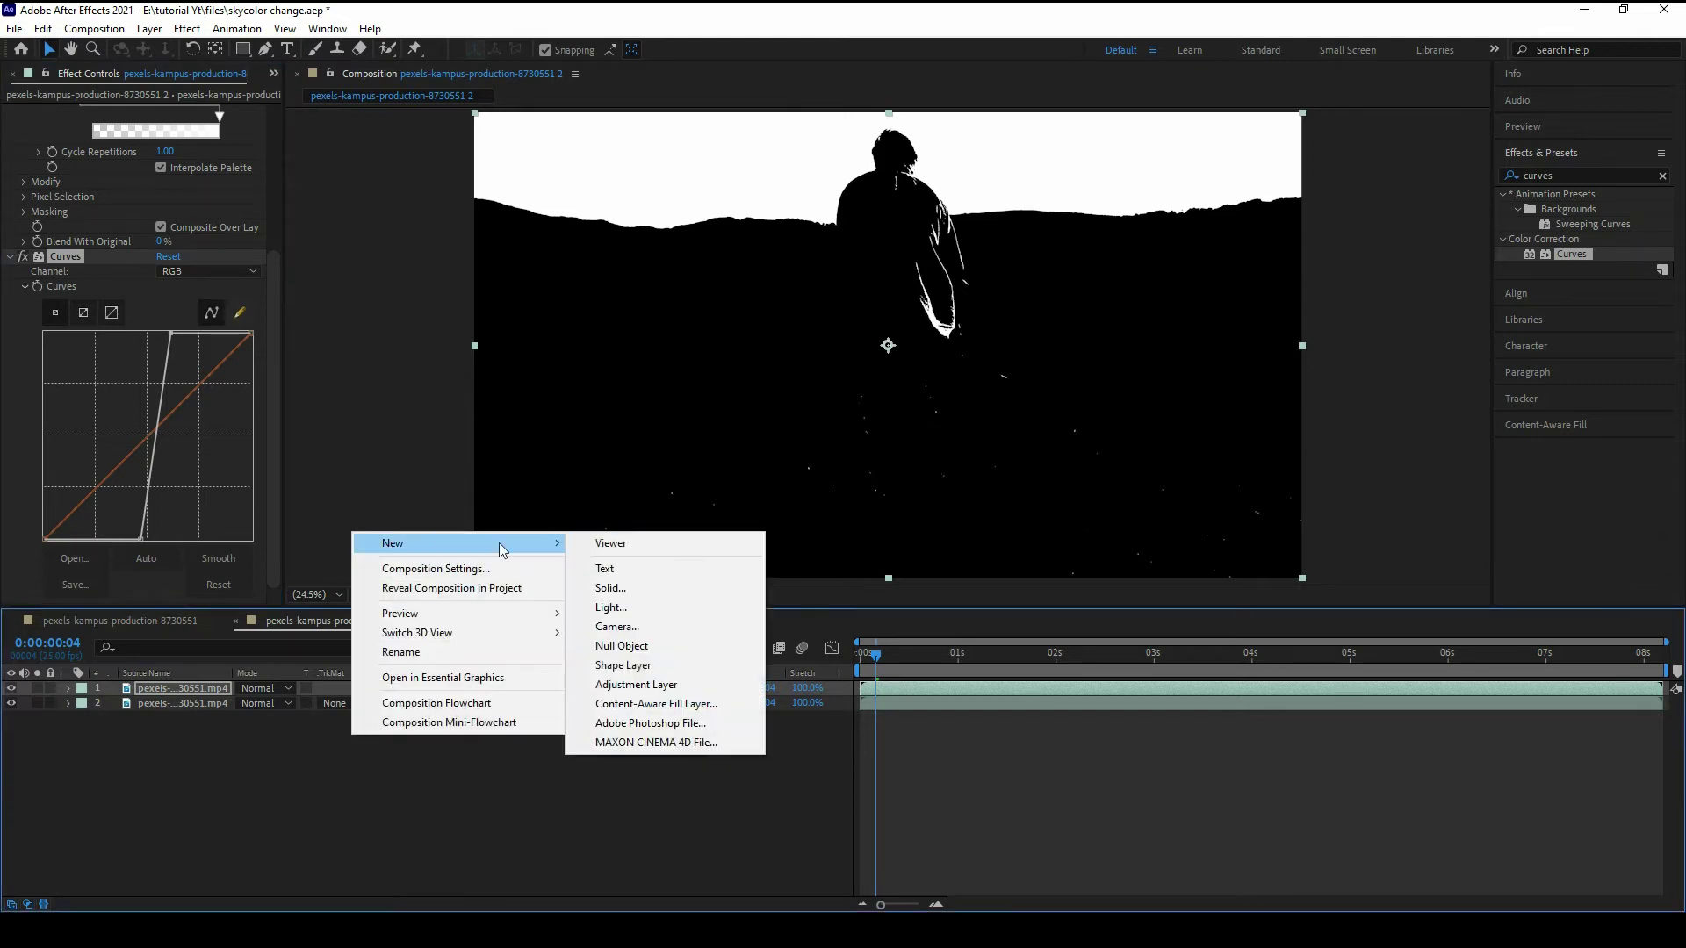
pyautogui.click(650, 686)
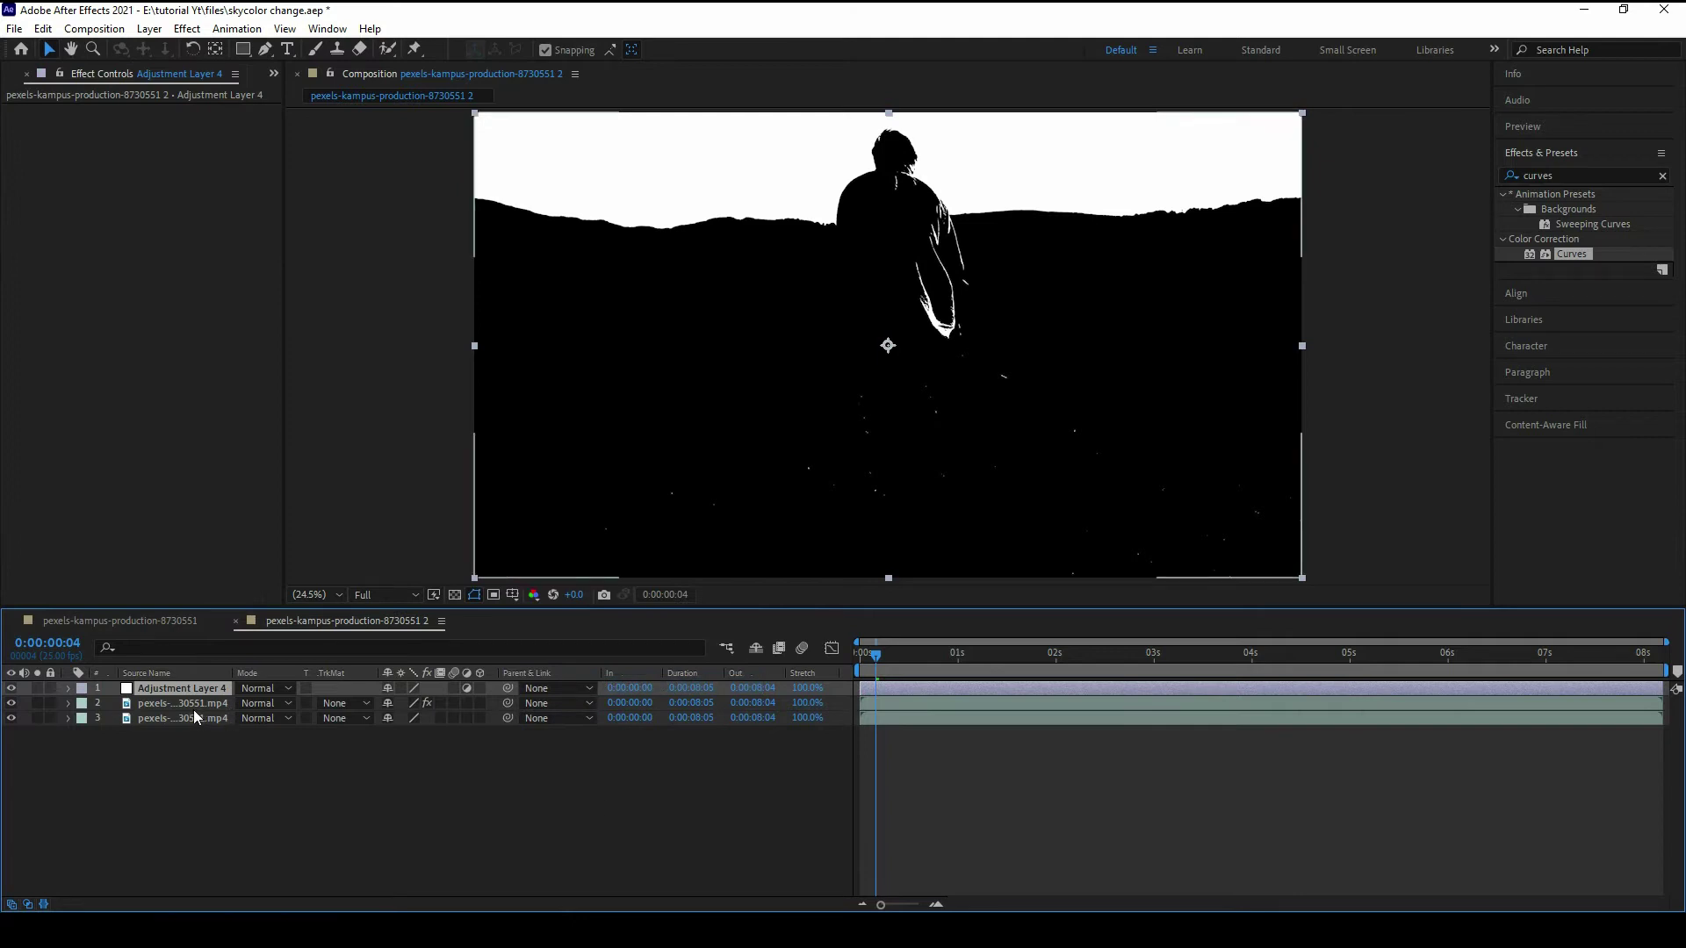
pyautogui.moveTo(193, 694); pyautogui.dragTo(192, 707)
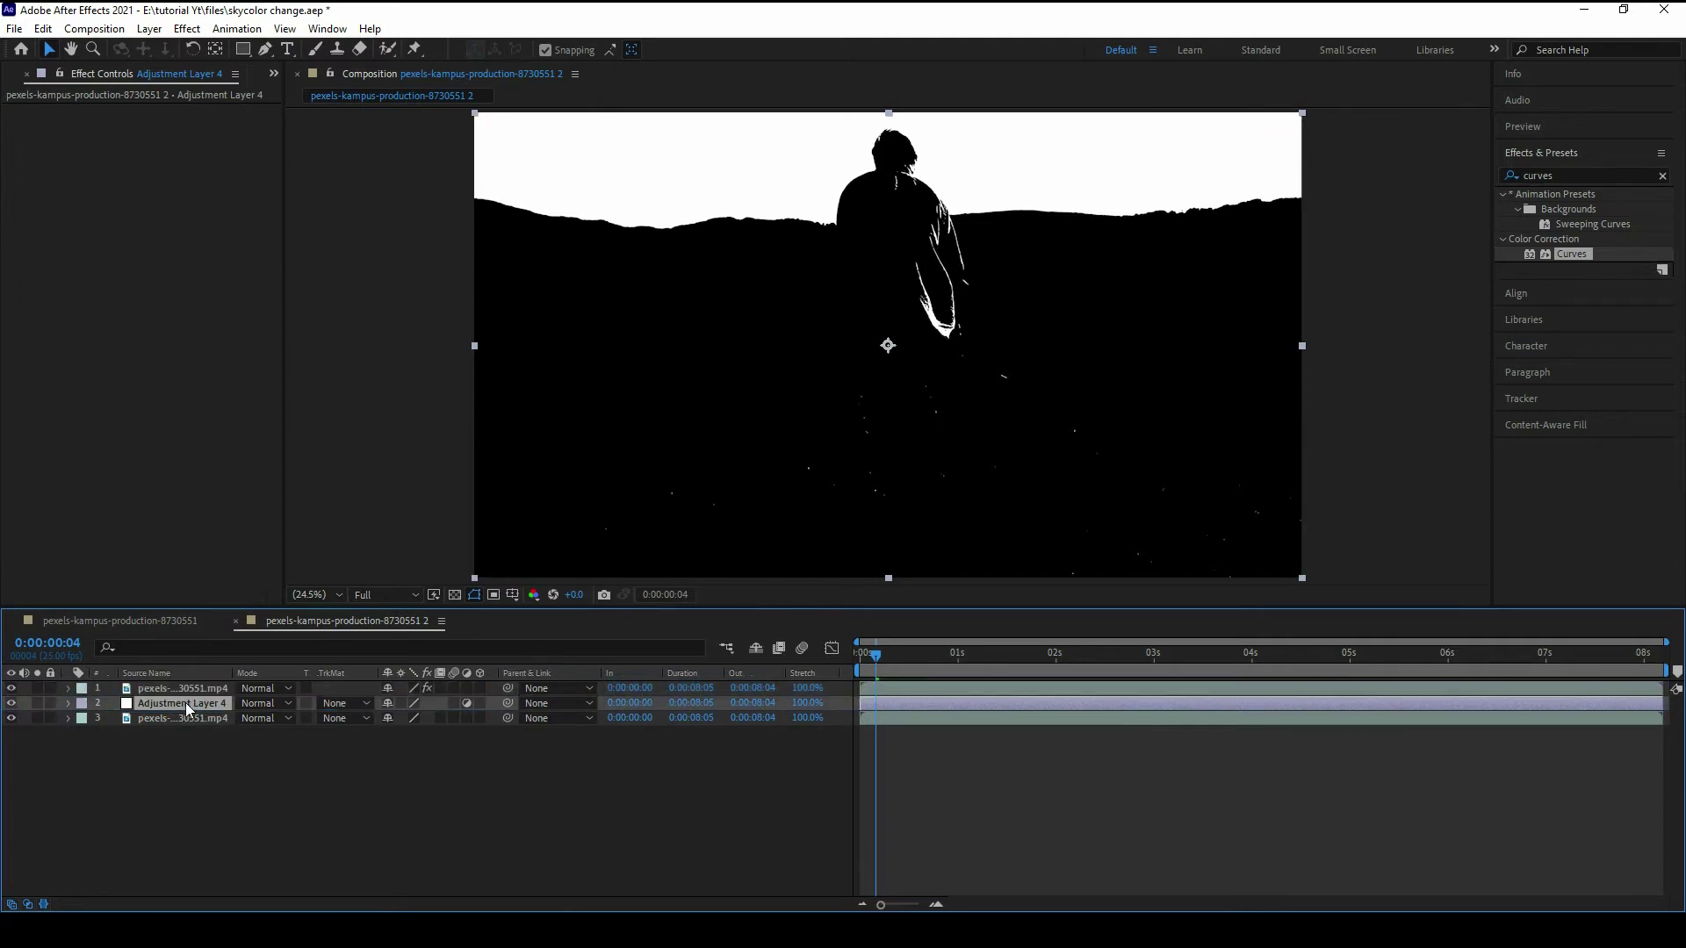
# Step: Rename the top clip 'matte layer' and the bottom clip 'main video', then hide main video
pyautogui.rightClick(197, 689)
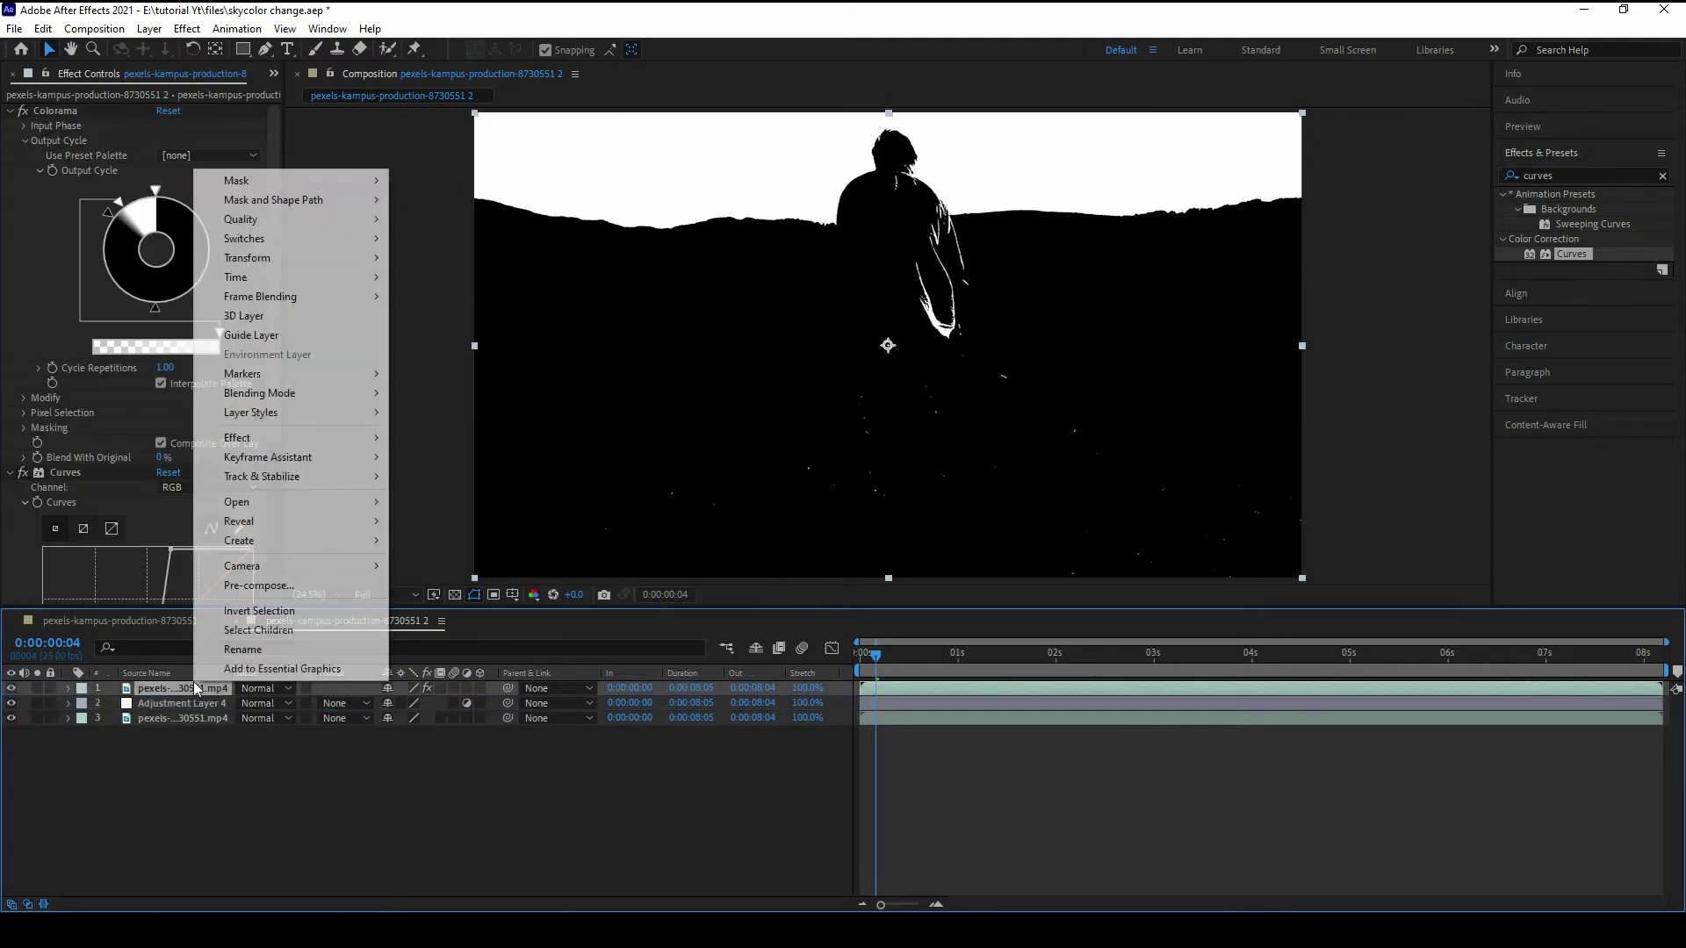
pyautogui.click(244, 649)
pyautogui.write('matte layer')
pyautogui.press('Return')
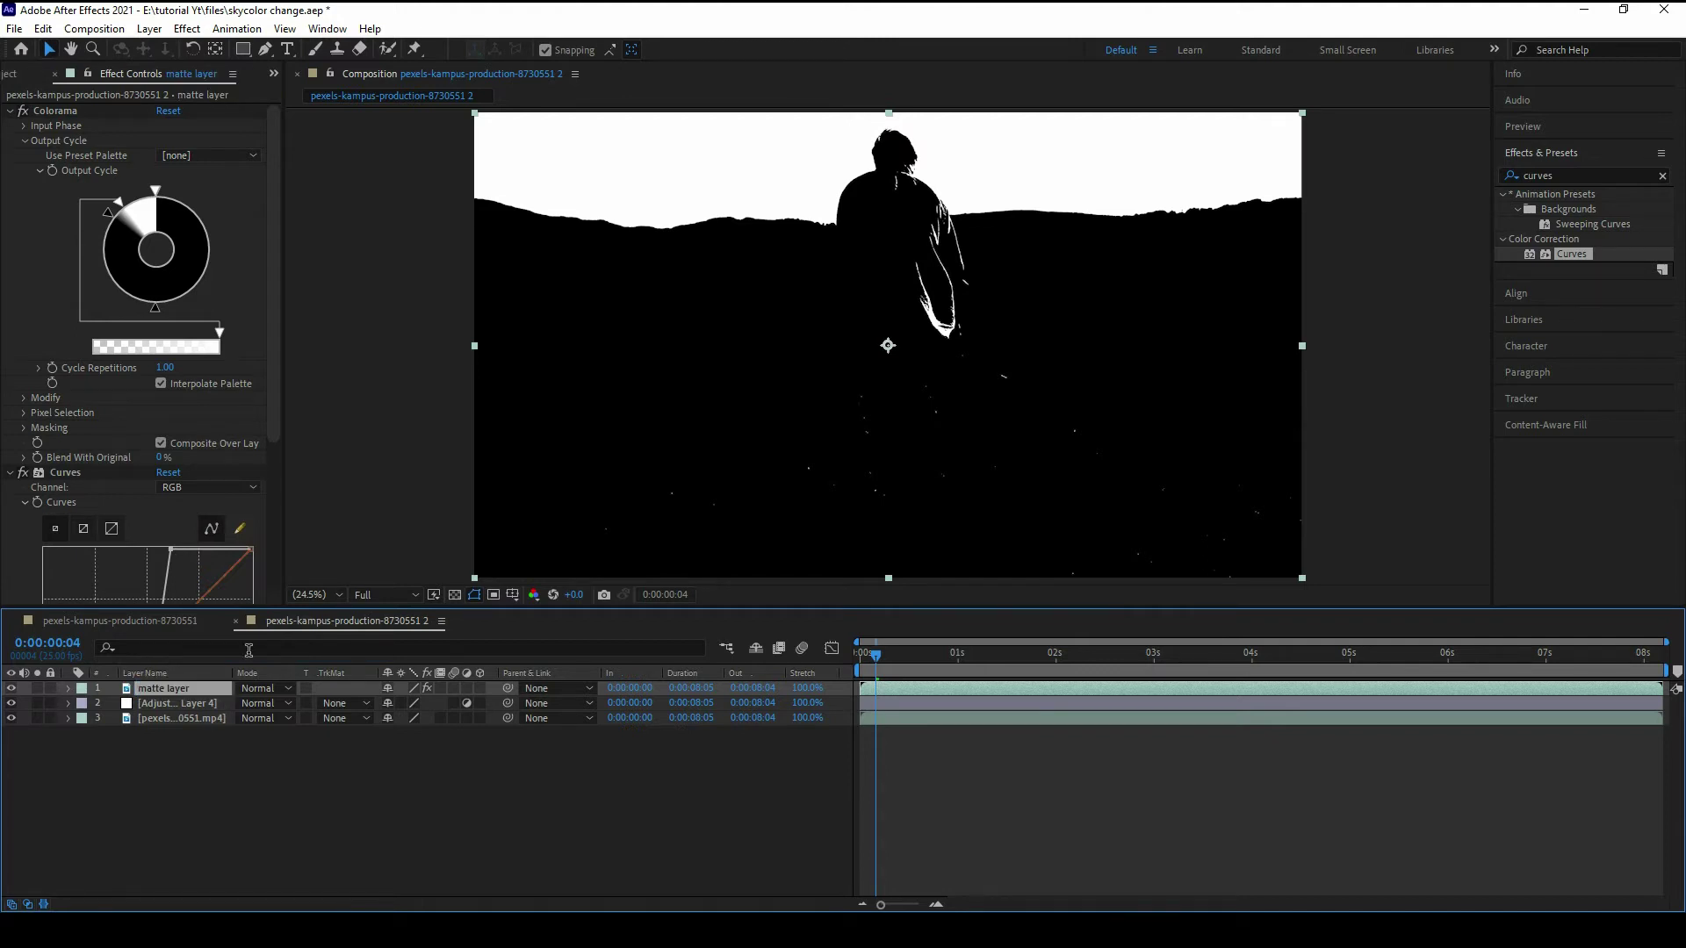
pyautogui.click(200, 718)
pyautogui.rightClick(200, 722)
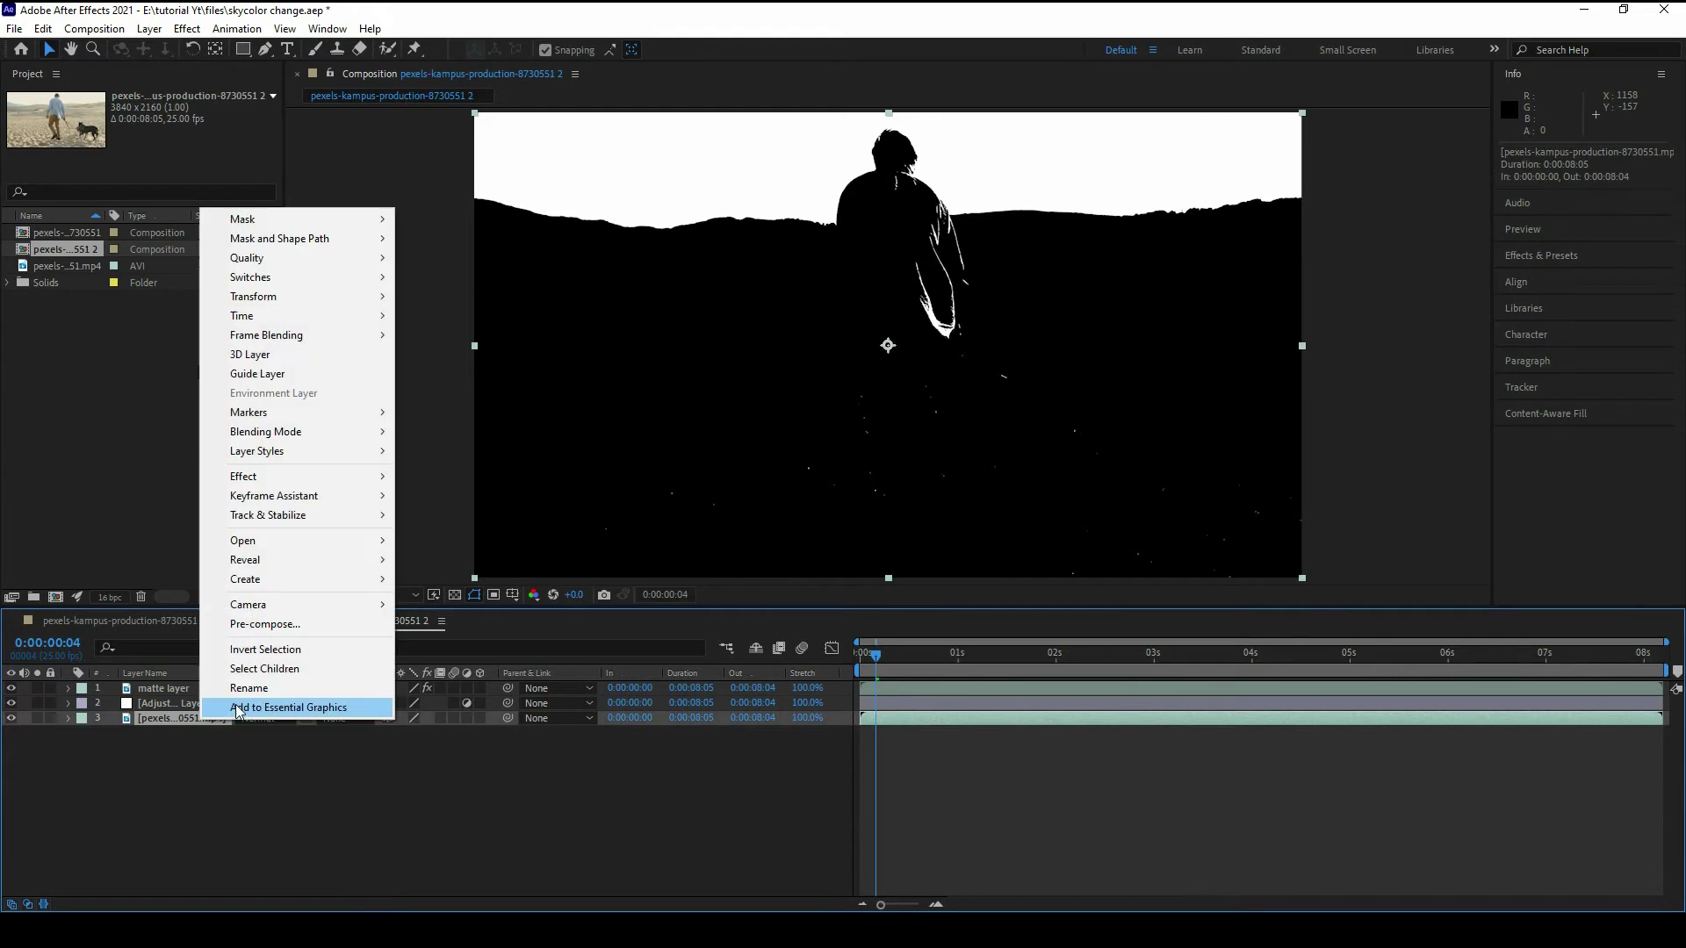
pyautogui.click(246, 693)
pyautogui.write('main video')
pyautogui.press('Return')
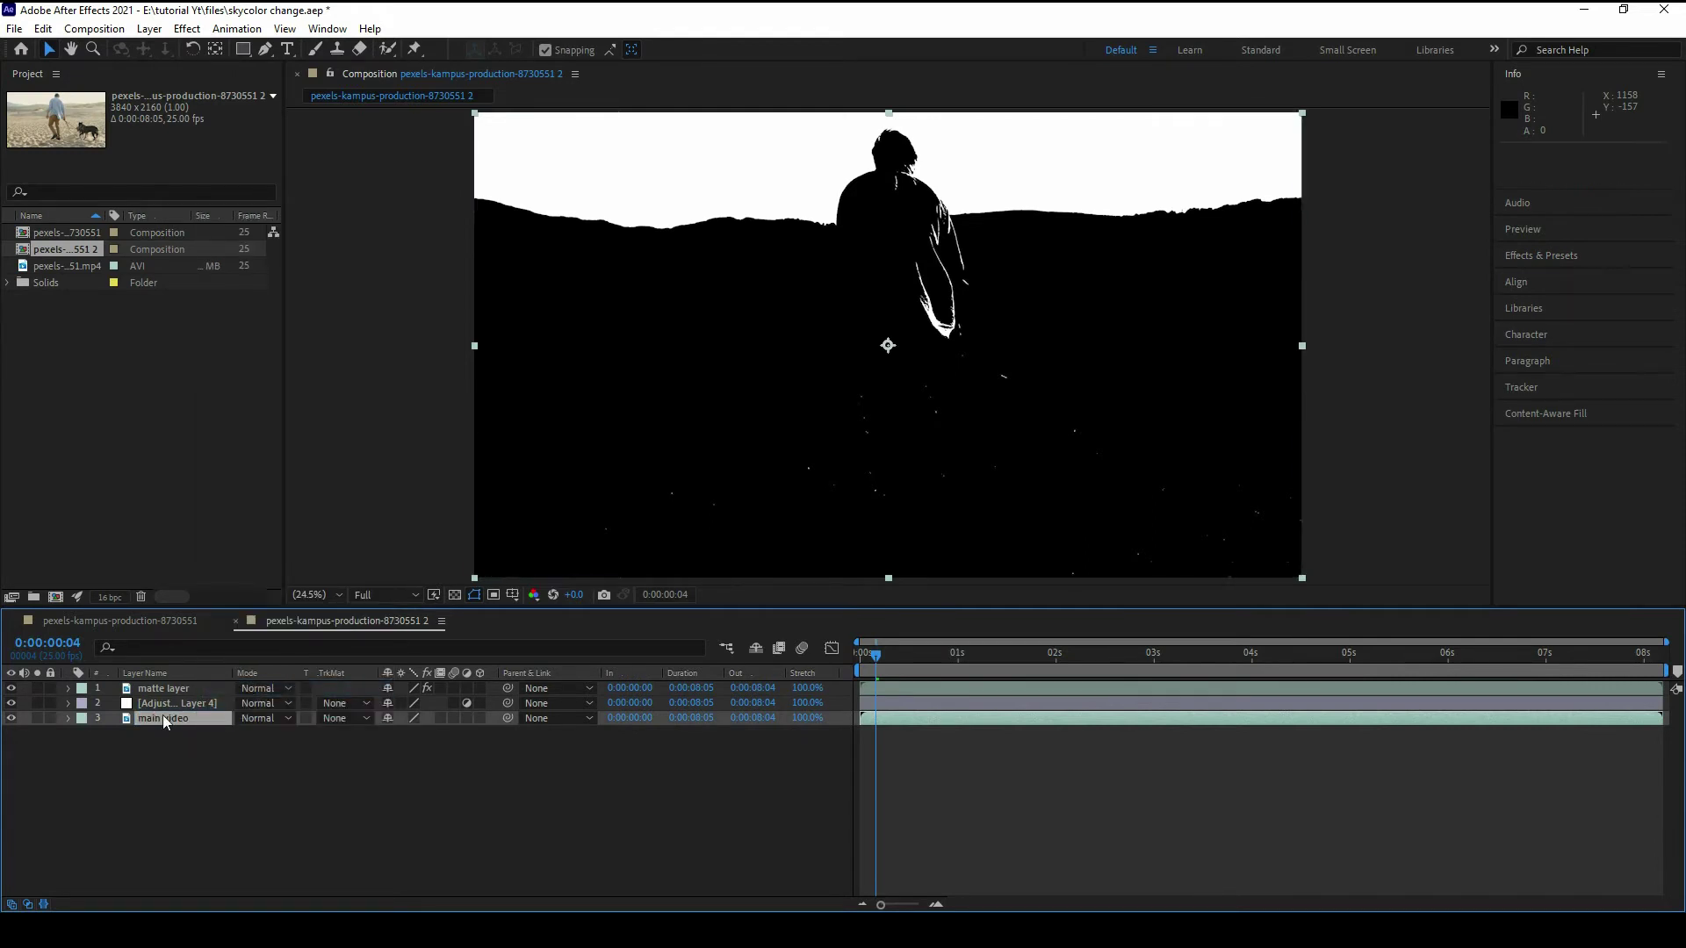
pyautogui.click(11, 718)
# Step: Set the adjustment layer's track matte to Luma Matte 'matte layer' and show main video again
pyautogui.click(181, 705)
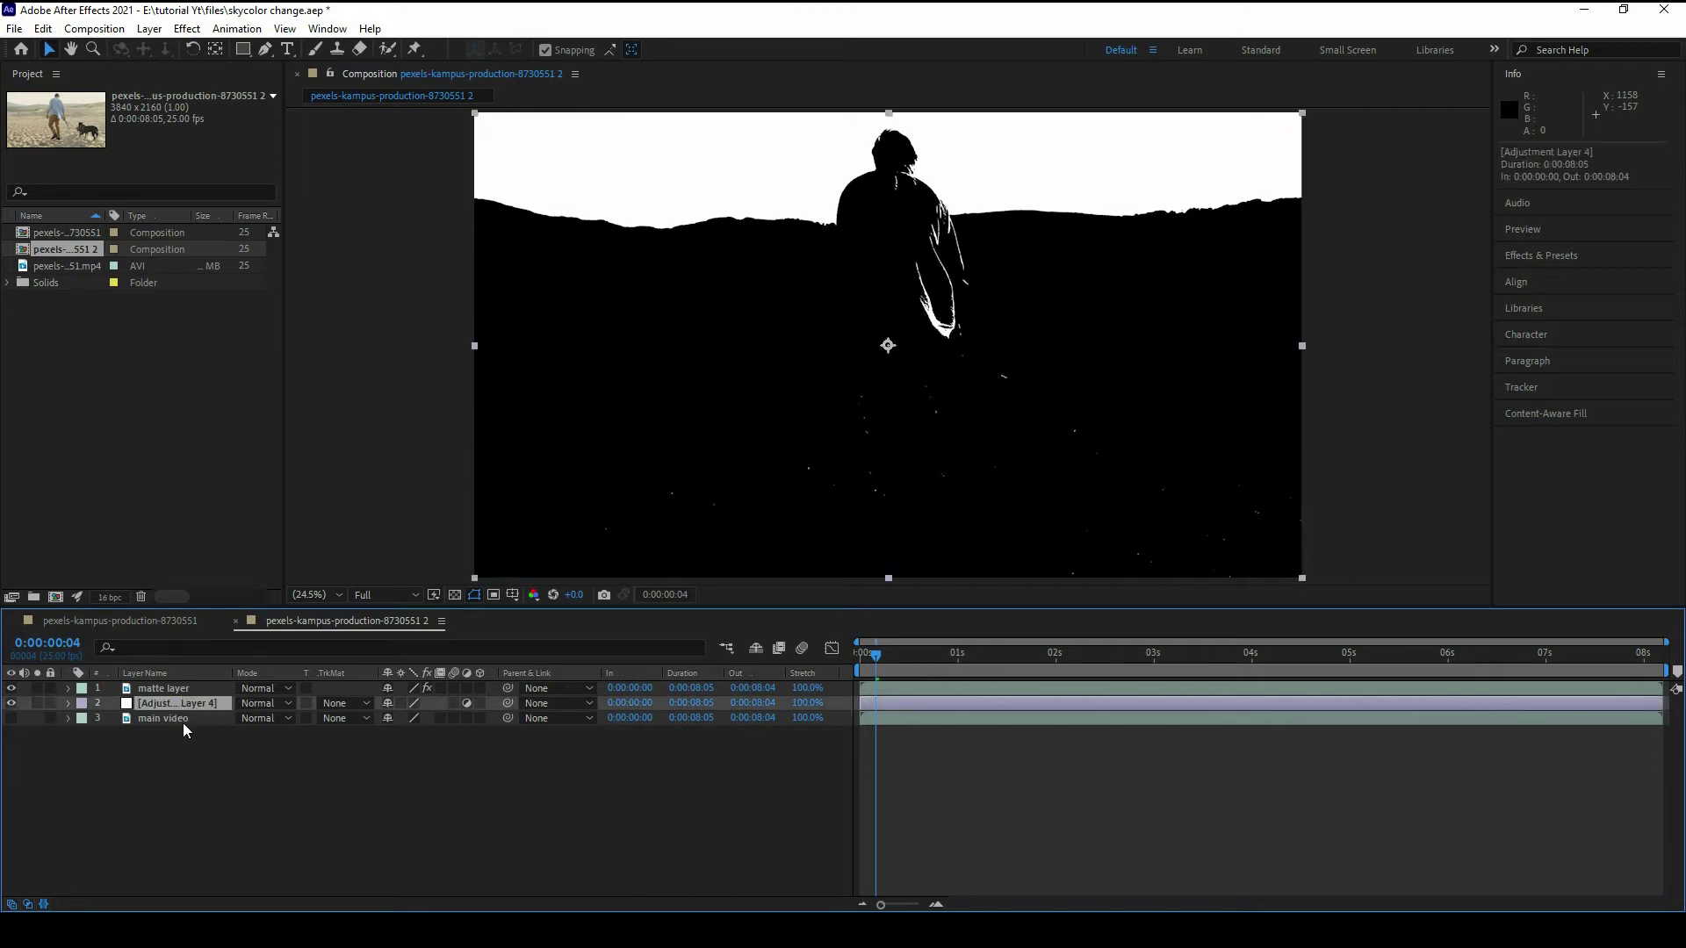
pyautogui.click(346, 704)
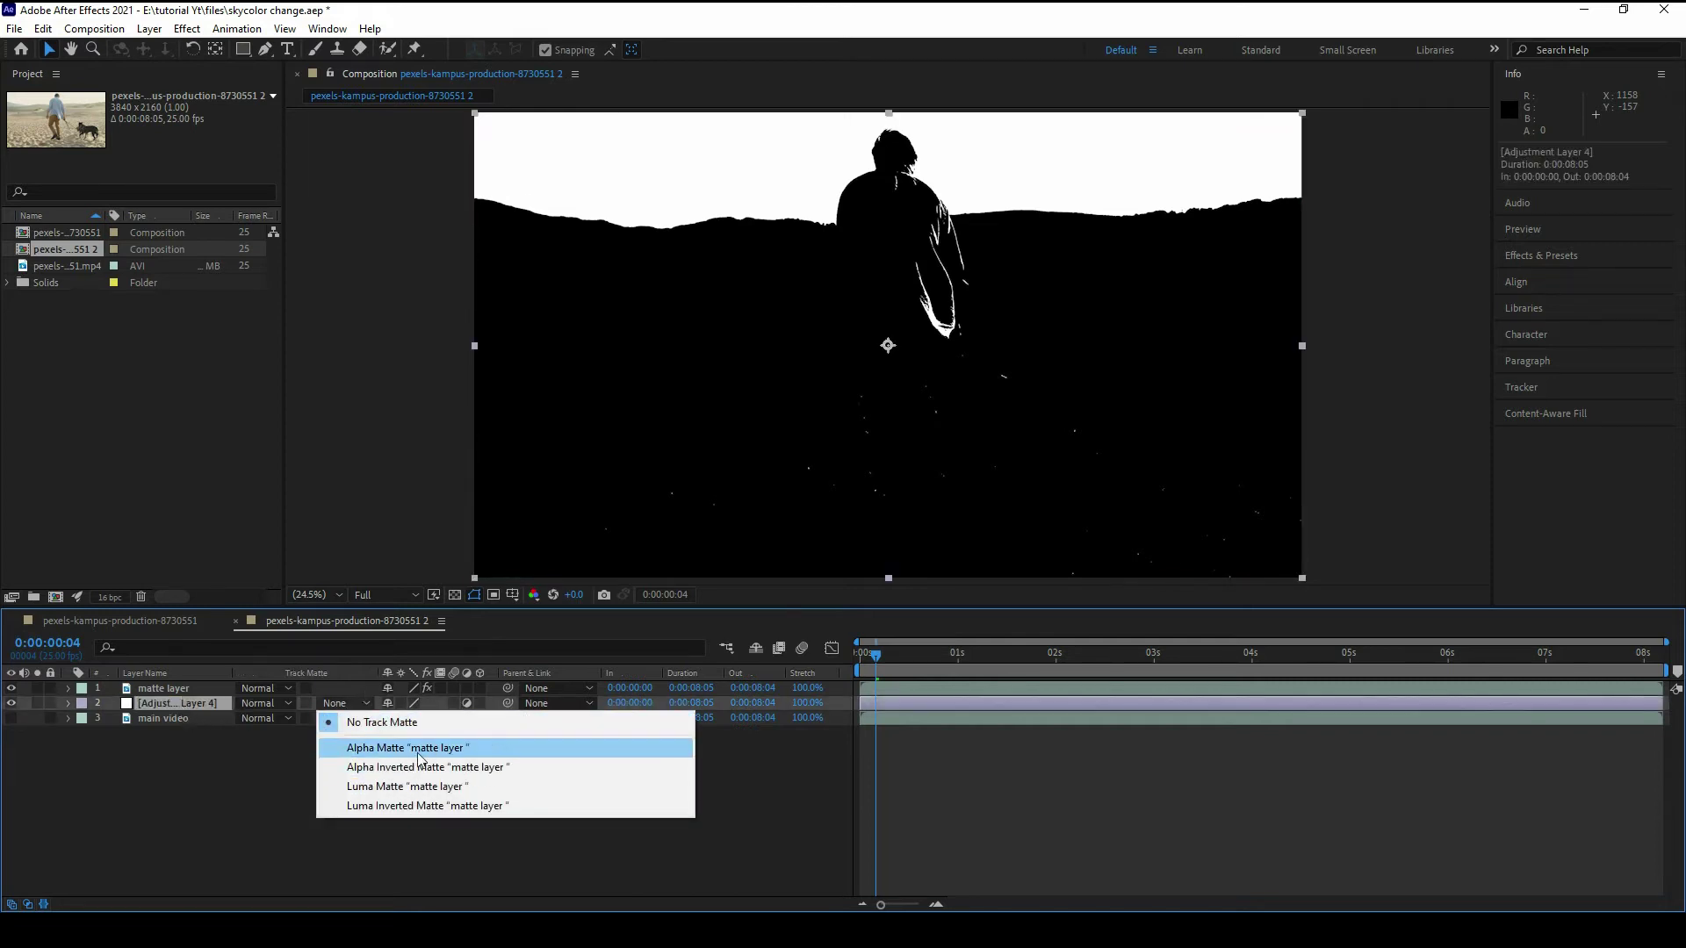
pyautogui.click(237, 801)
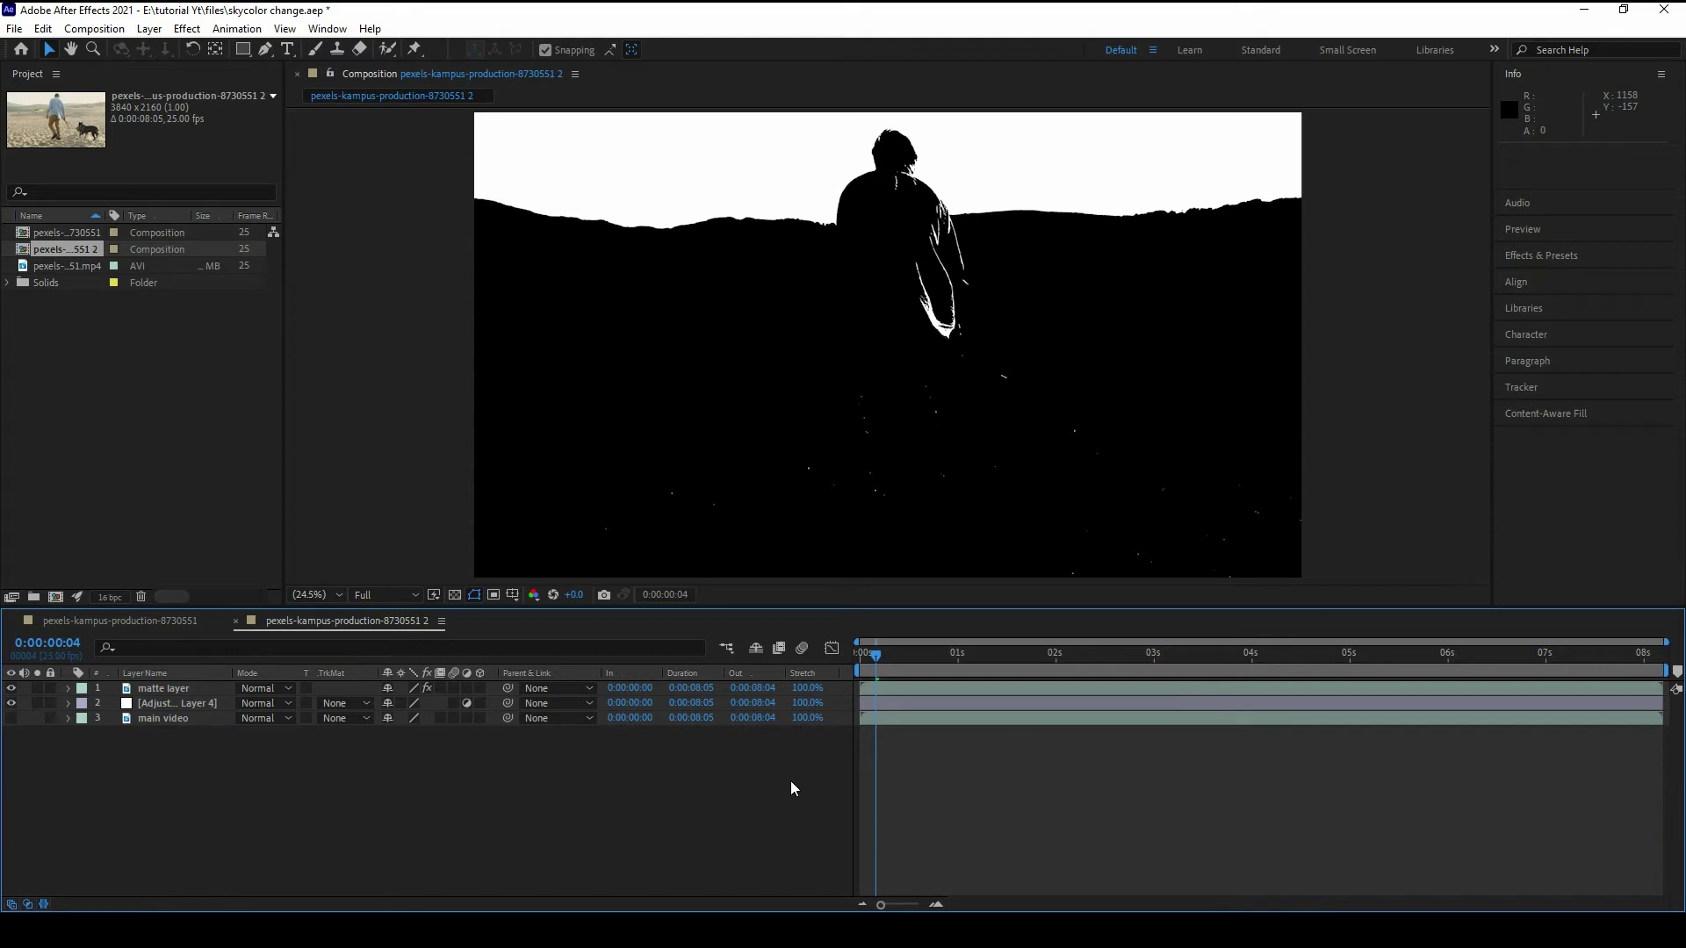
pyautogui.rightClick(832, 676)
pyautogui.moveTo(913, 732)
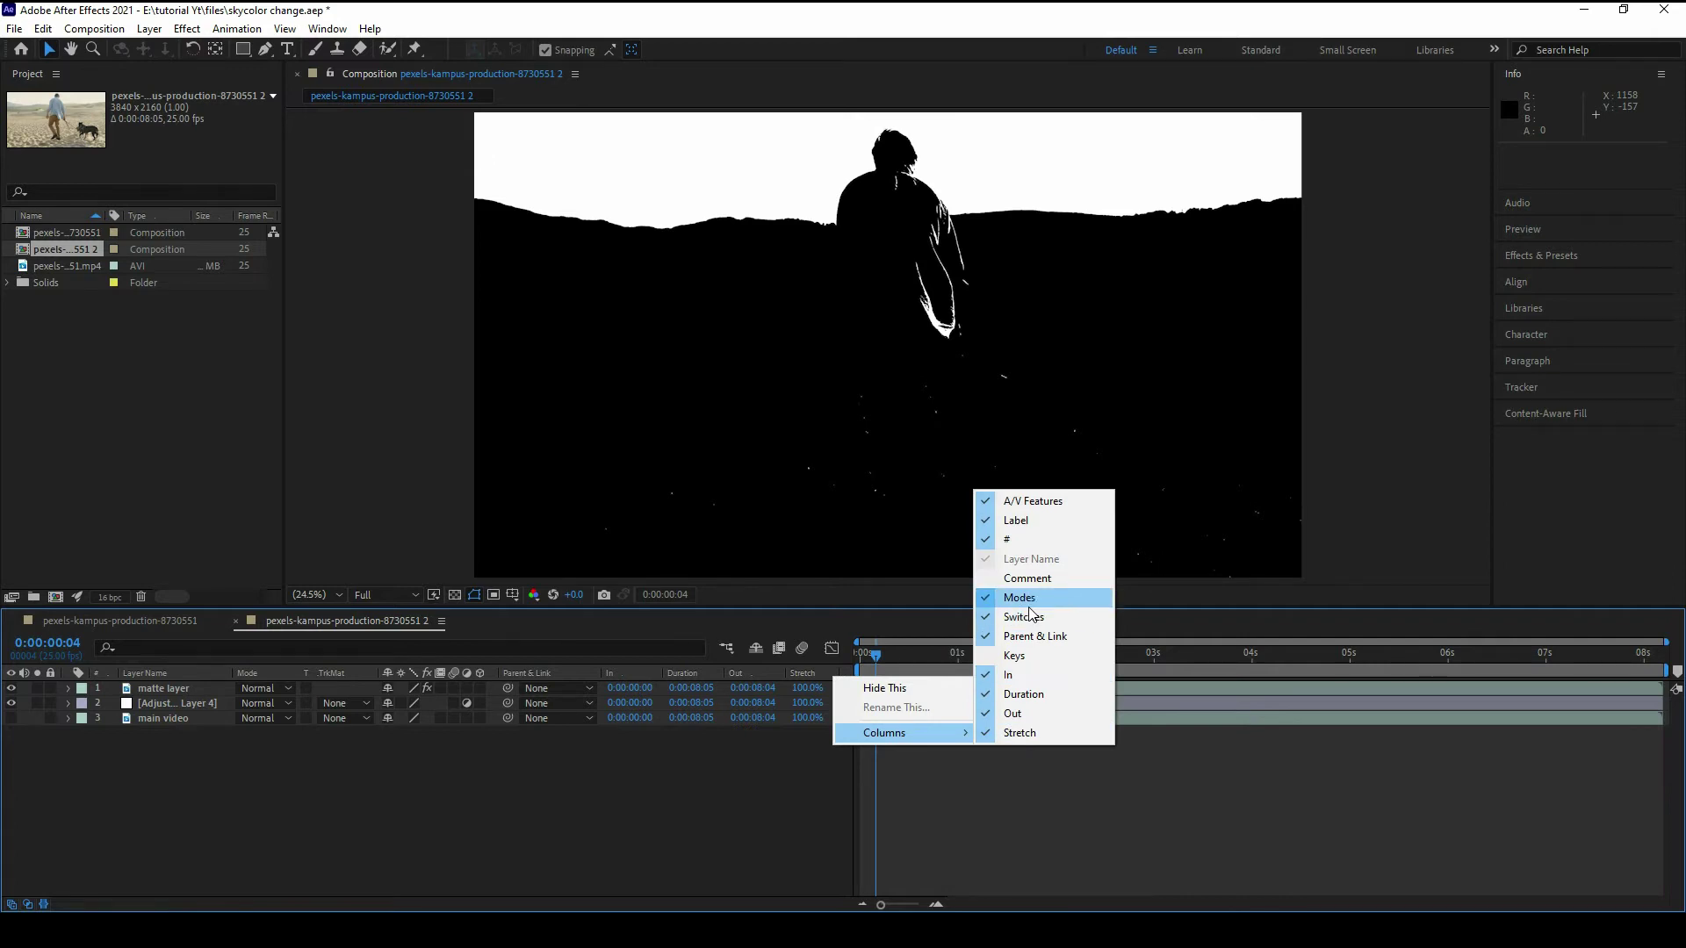
pyautogui.click(385, 767)
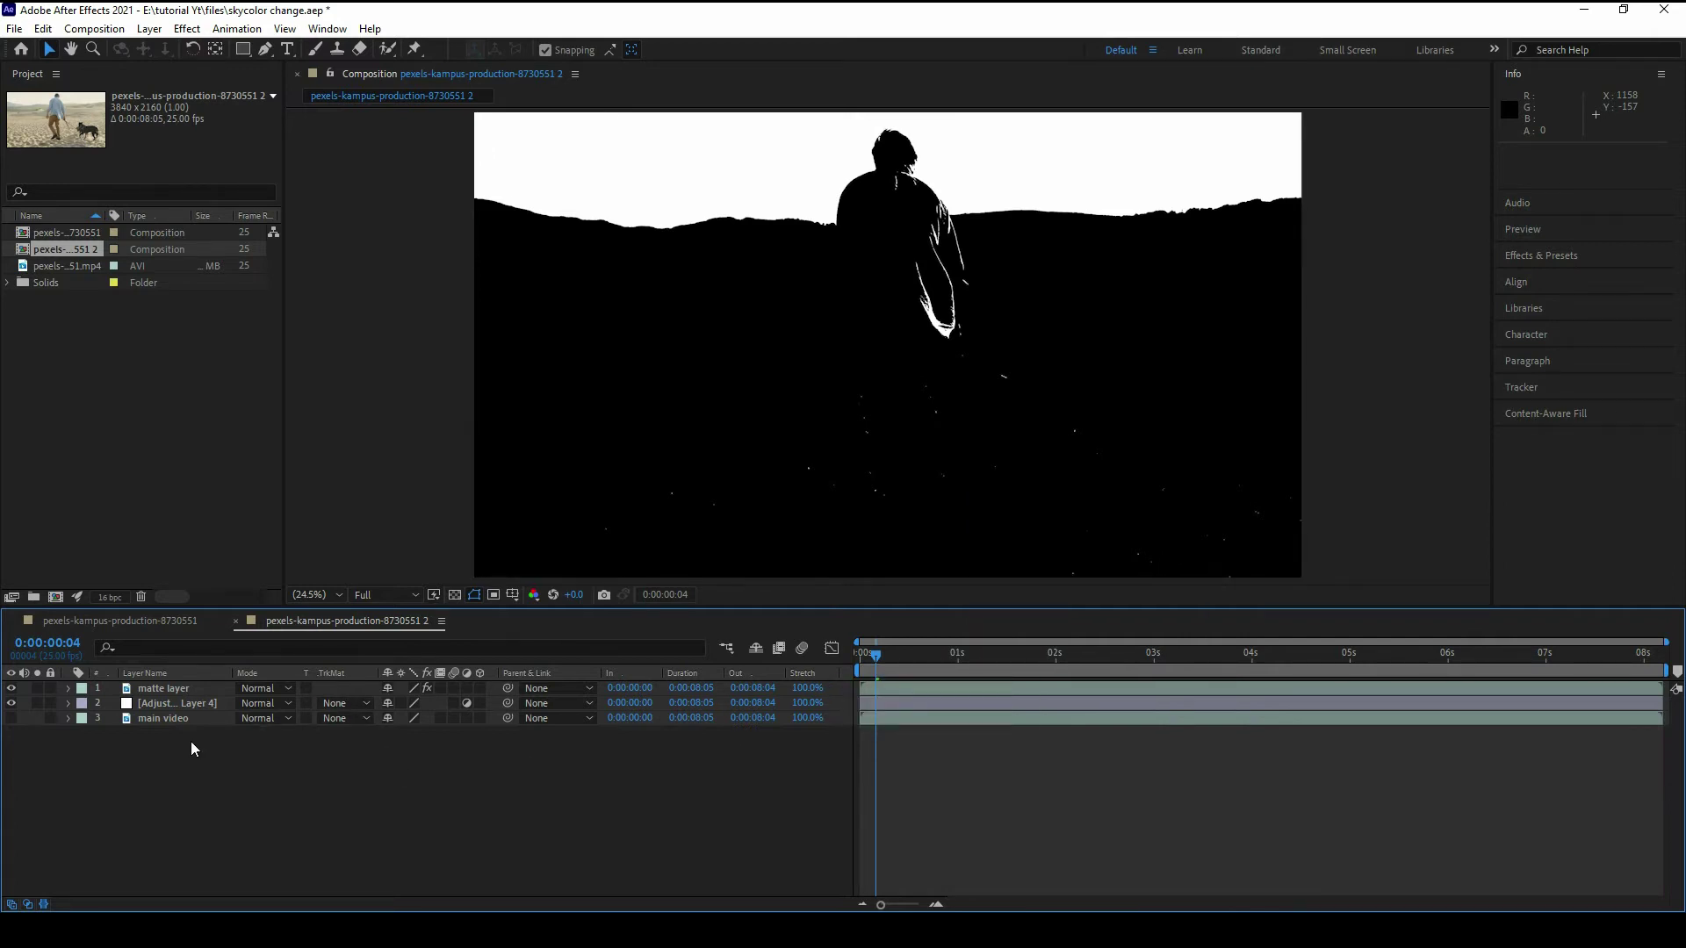
pyautogui.click(188, 708)
pyautogui.click(343, 703)
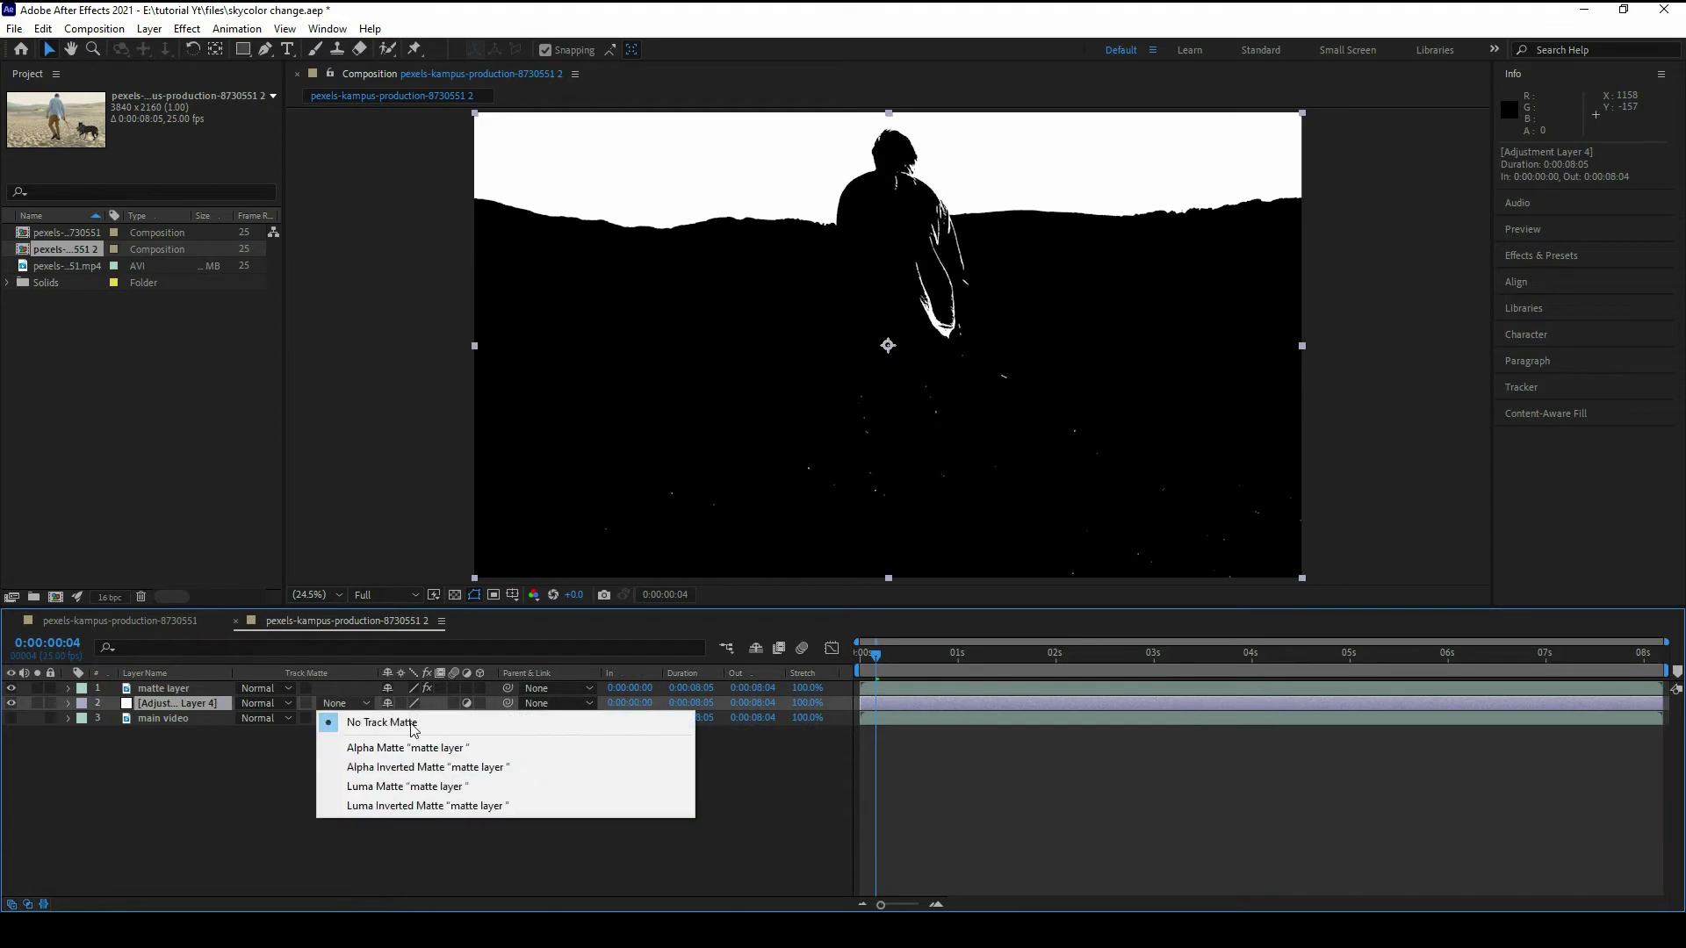
pyautogui.click(404, 790)
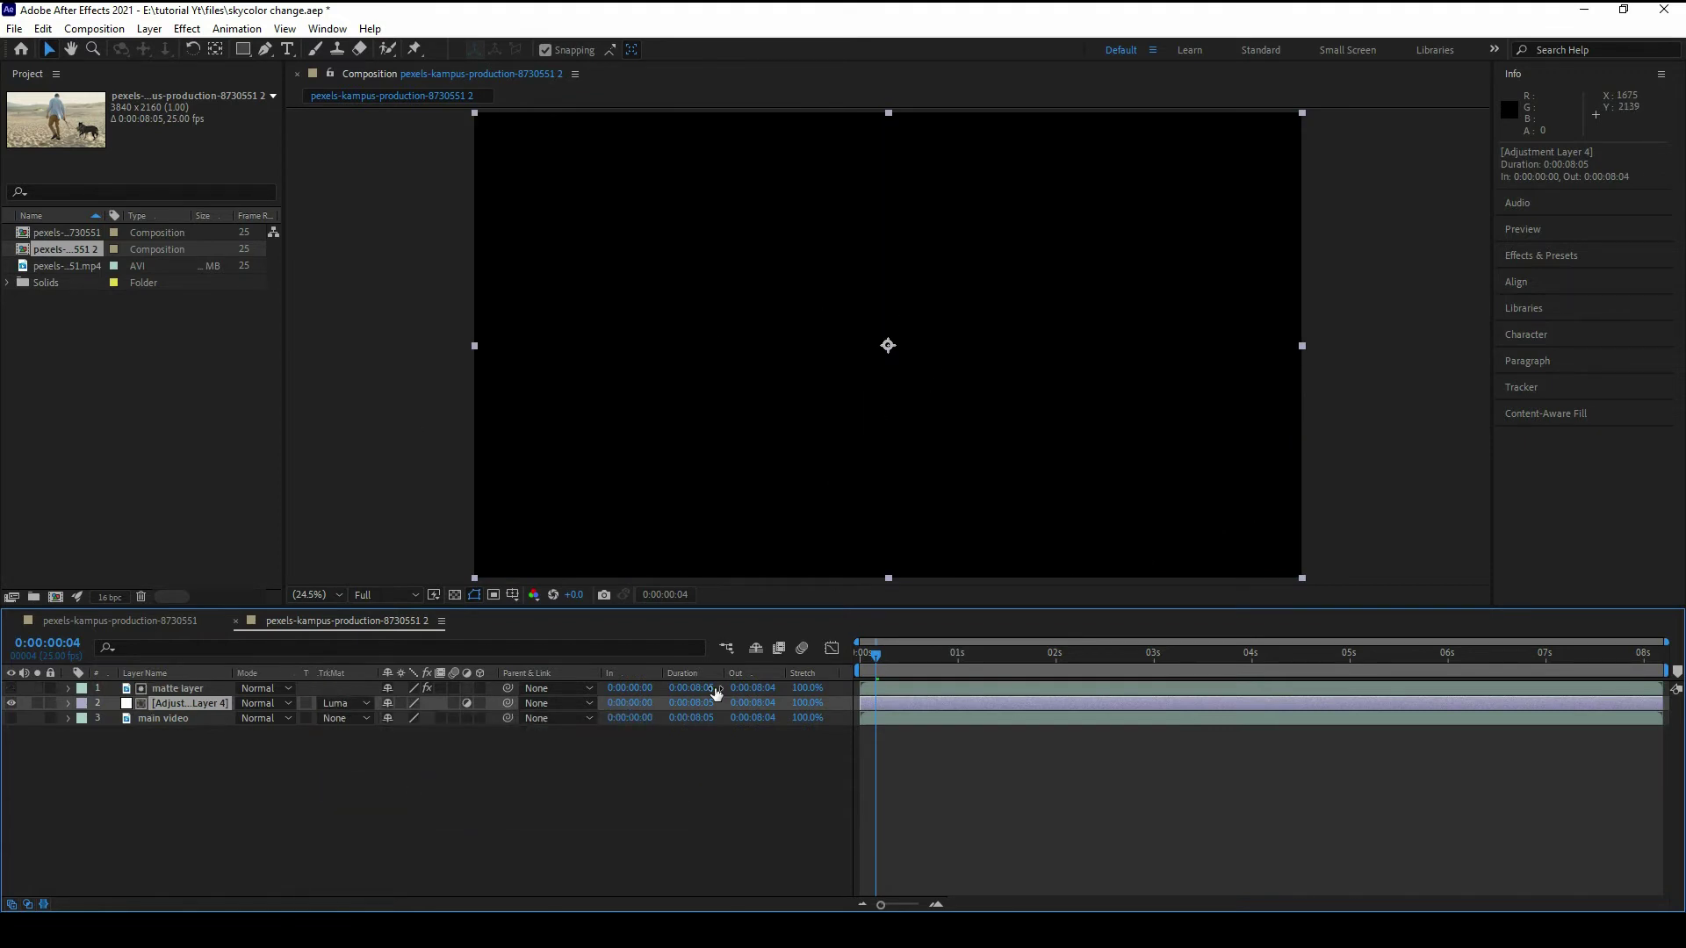
pyautogui.click(12, 718)
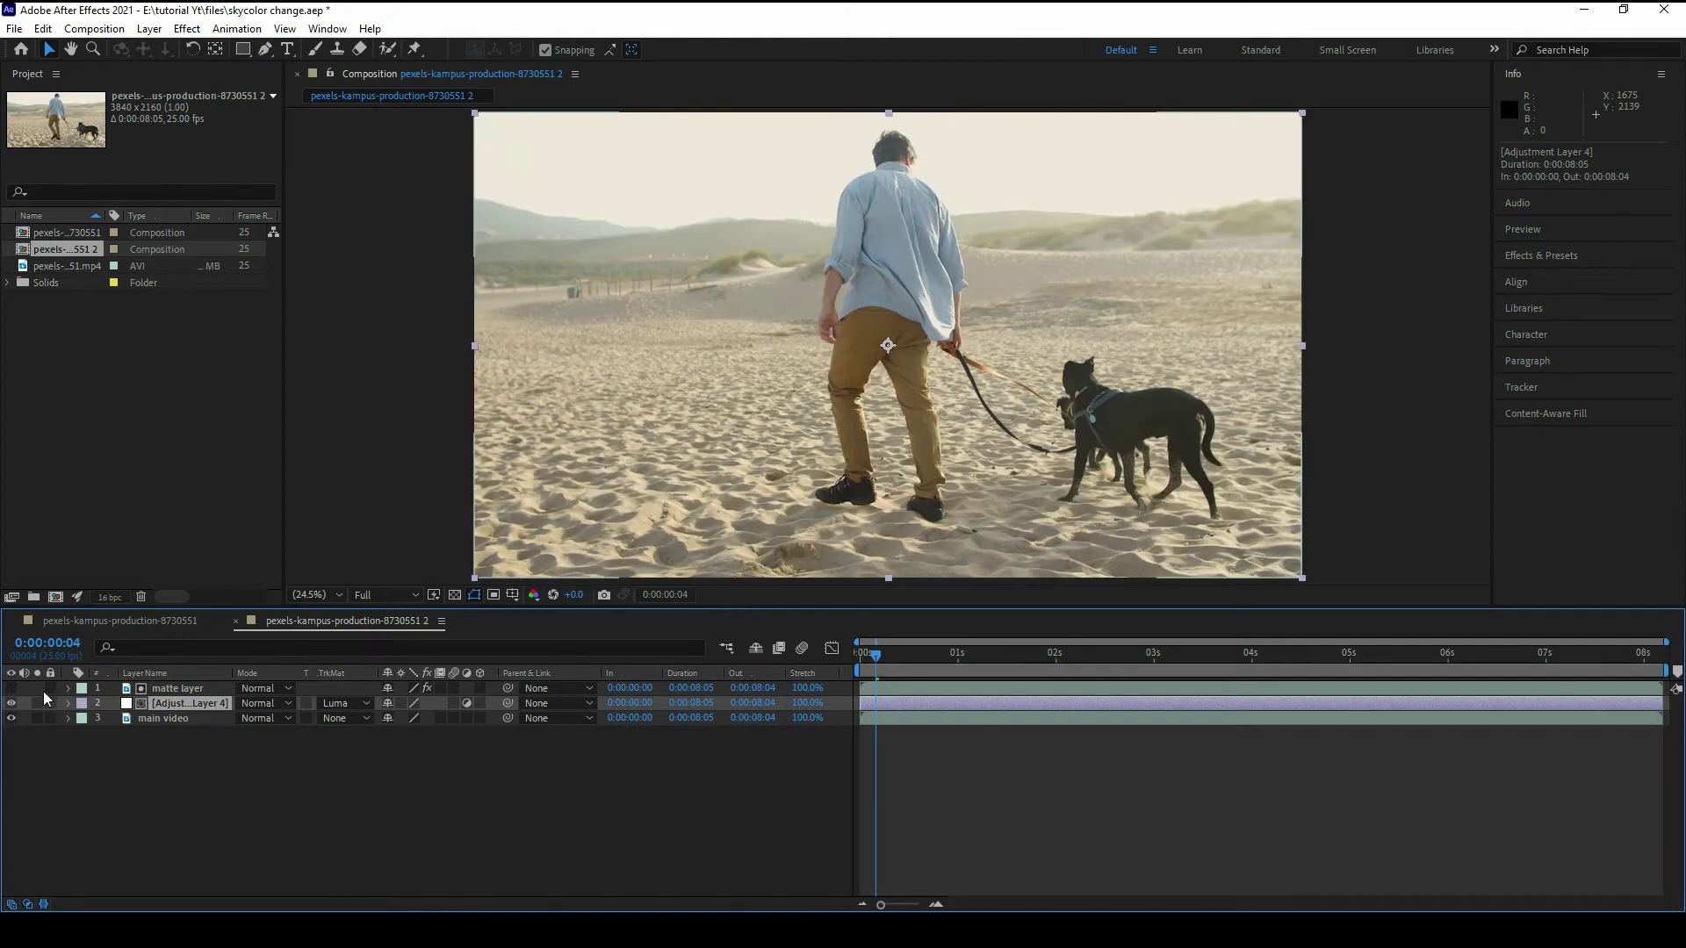
# Step: Apply Hue/Saturation to the adjustment layer, leaving Master Saturation at 0
pyautogui.click(1526, 256)
pyautogui.click(1563, 172)
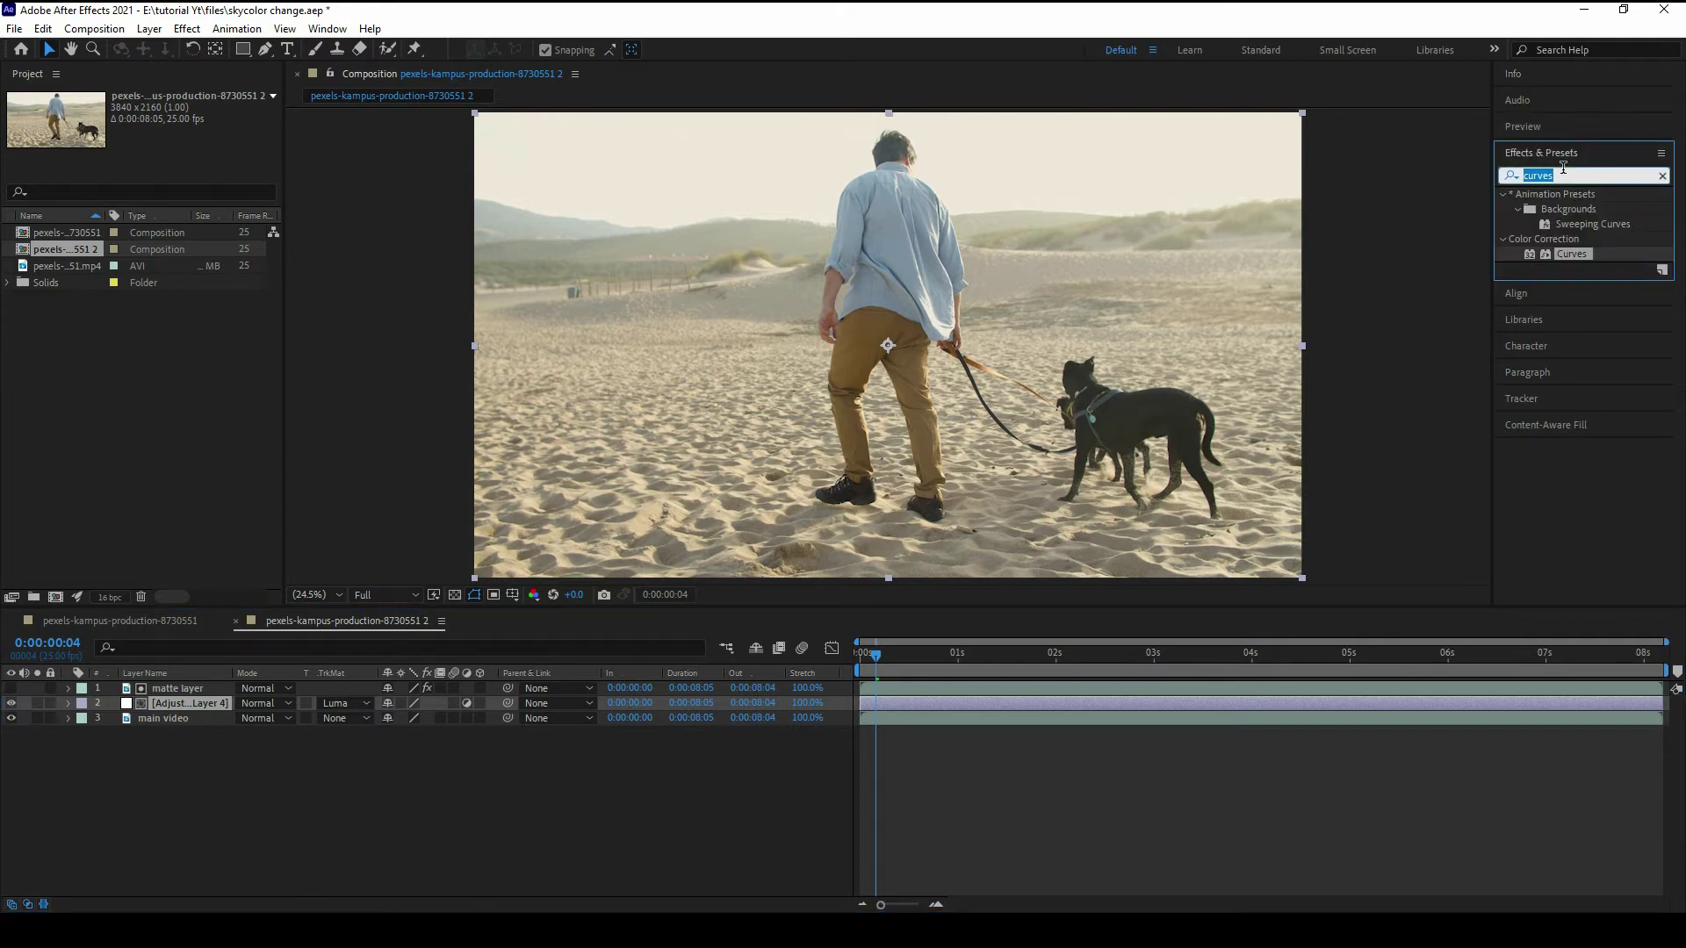
pyautogui.write('hue')
pyautogui.moveTo(1572, 270); pyautogui.dragTo(183, 703)
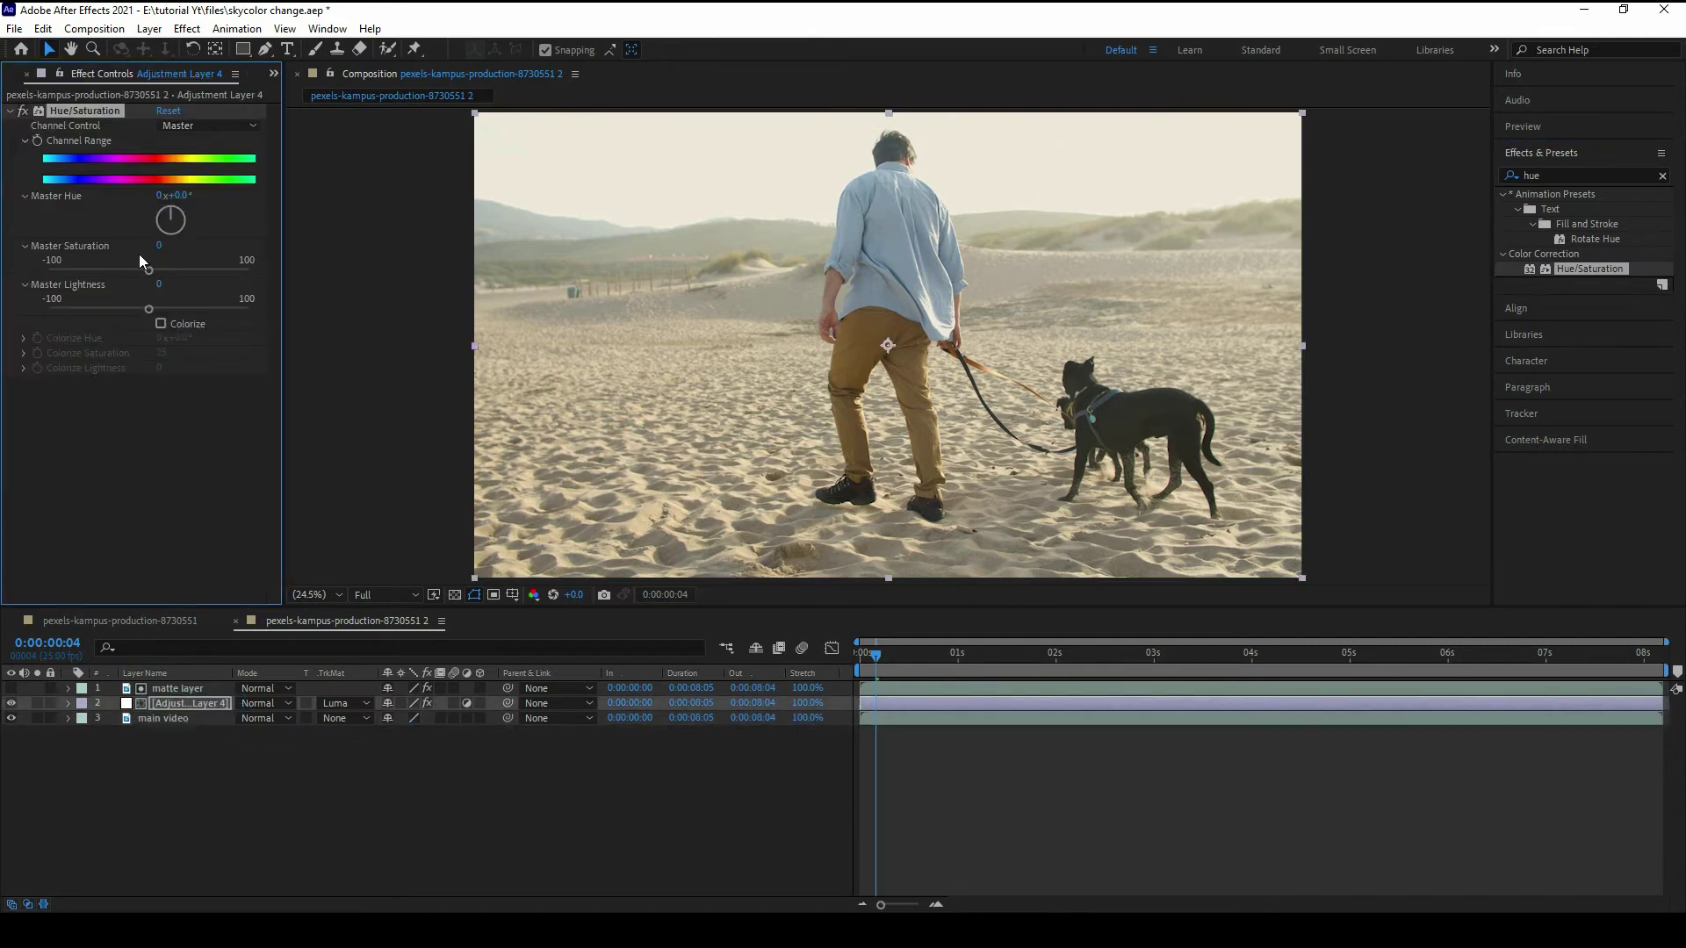
pyautogui.moveTo(150, 279); pyautogui.dragTo(244, 277)
pyautogui.moveTo(248, 271); pyautogui.dragTo(209, 273)
# Step: Enable Colorize with Colorize Saturation 99 and Colorize Hue 180°, toggling the effect to compare
pyautogui.click(161, 324)
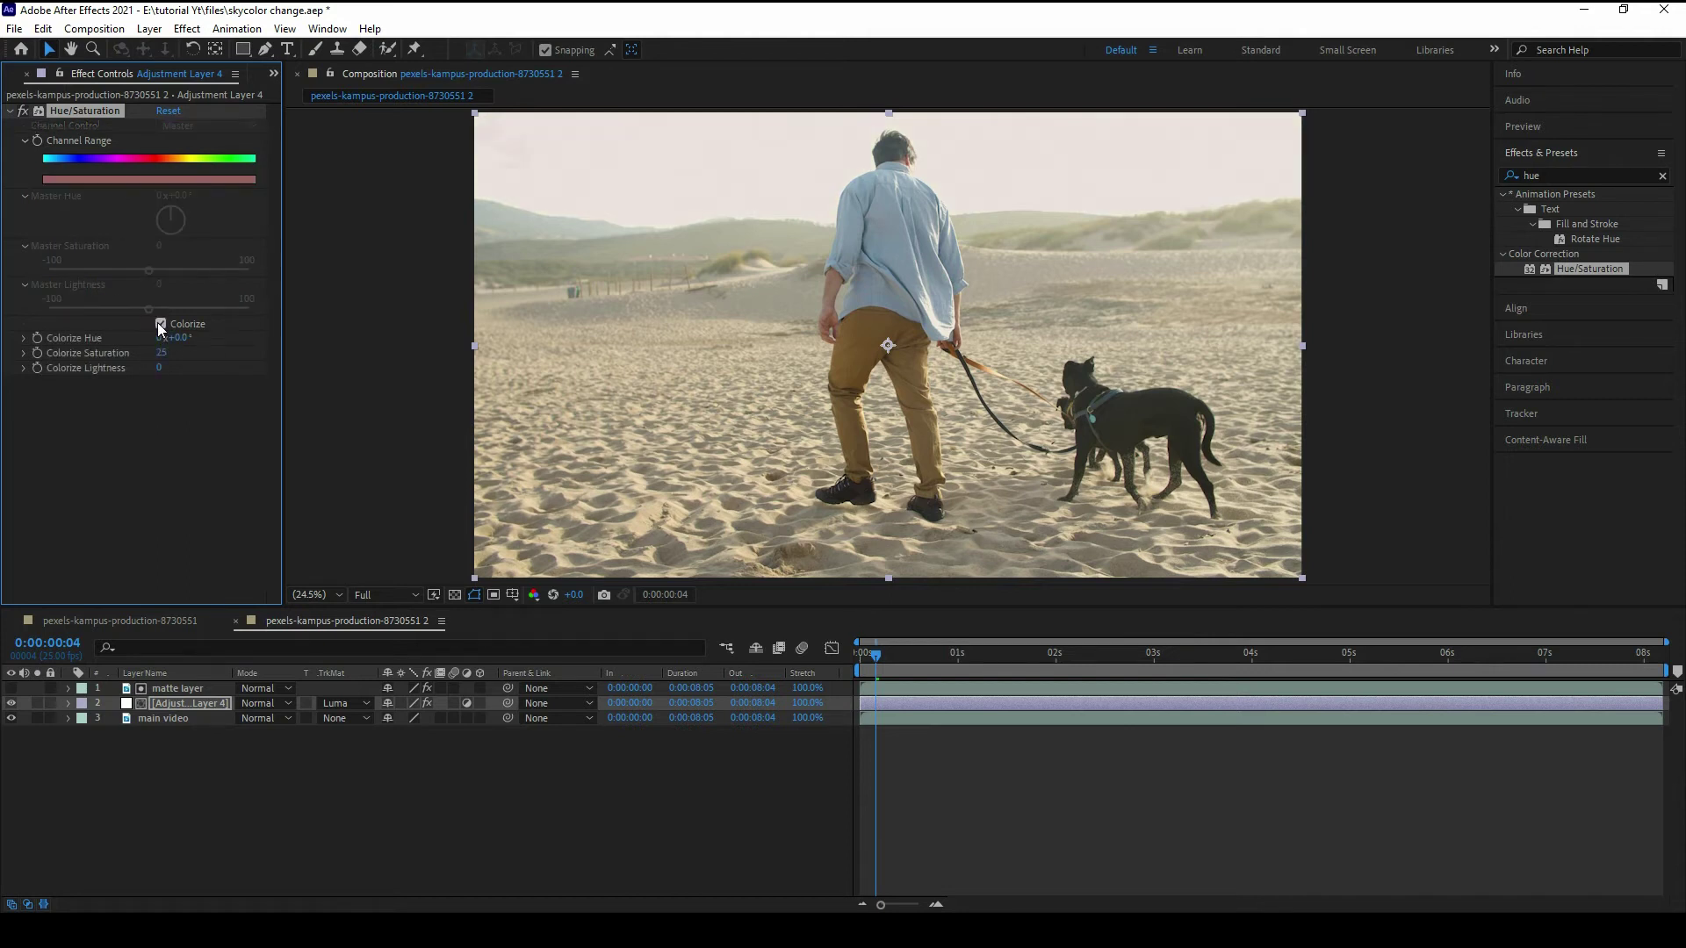
pyautogui.moveTo(161, 352)
pyautogui.mouseDown()
pyautogui.moveTo(193, 371)
pyautogui.moveTo(190, 345)
pyautogui.mouseUp()
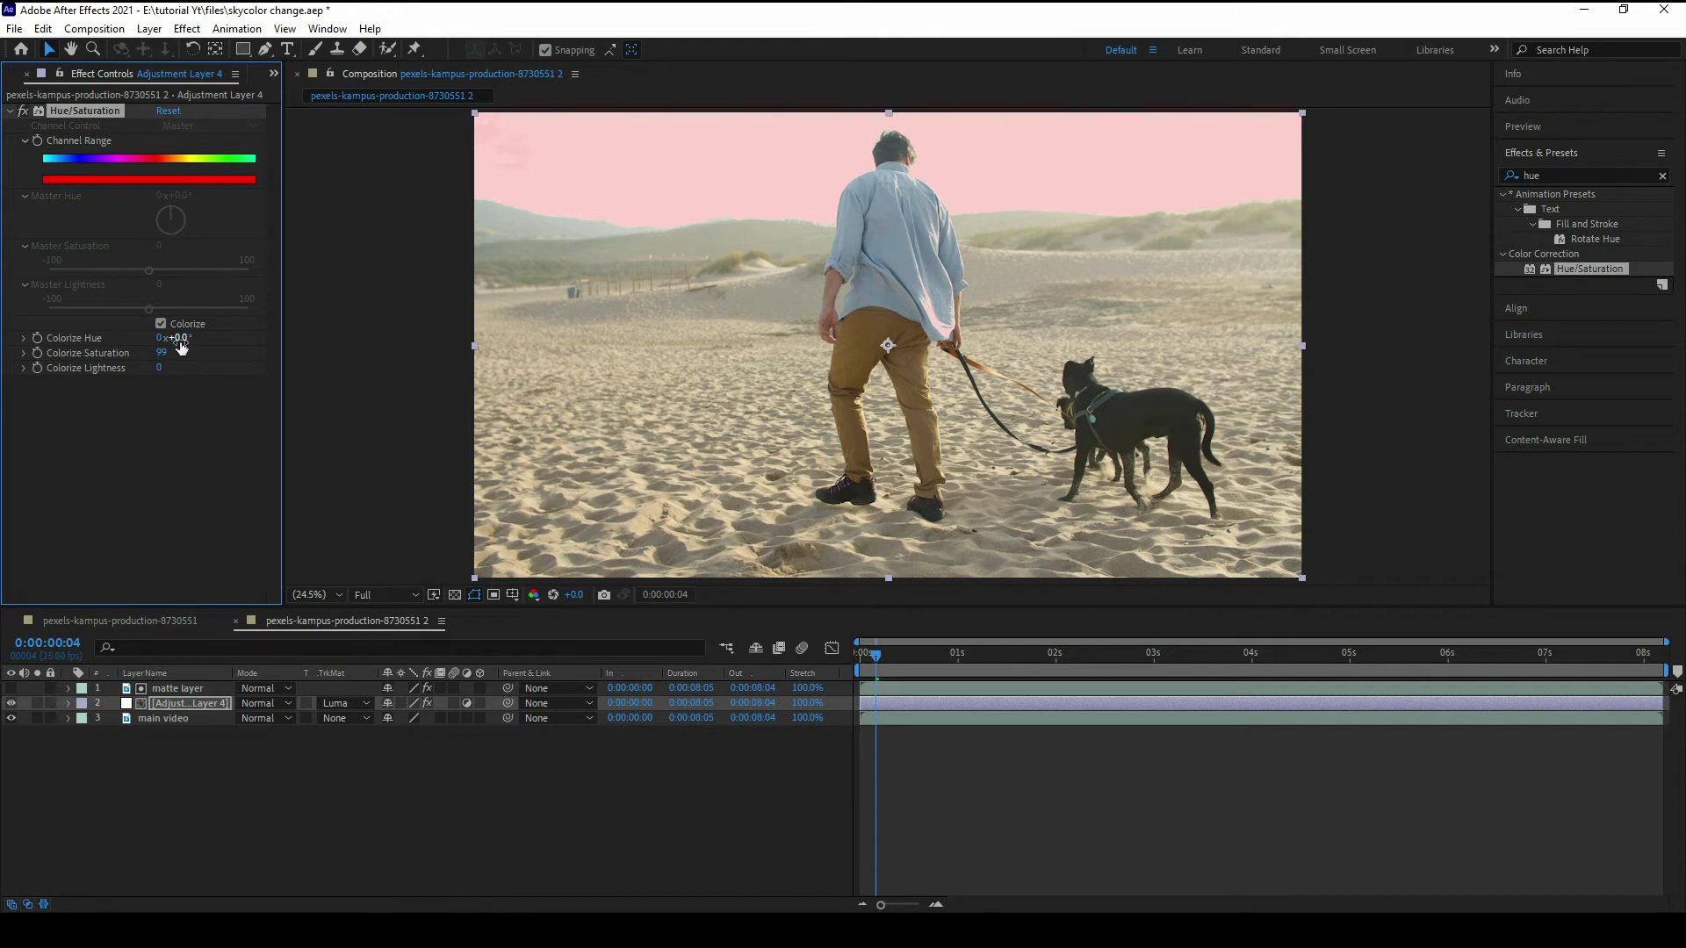
pyautogui.moveTo(173, 337); pyautogui.dragTo(228, 260)
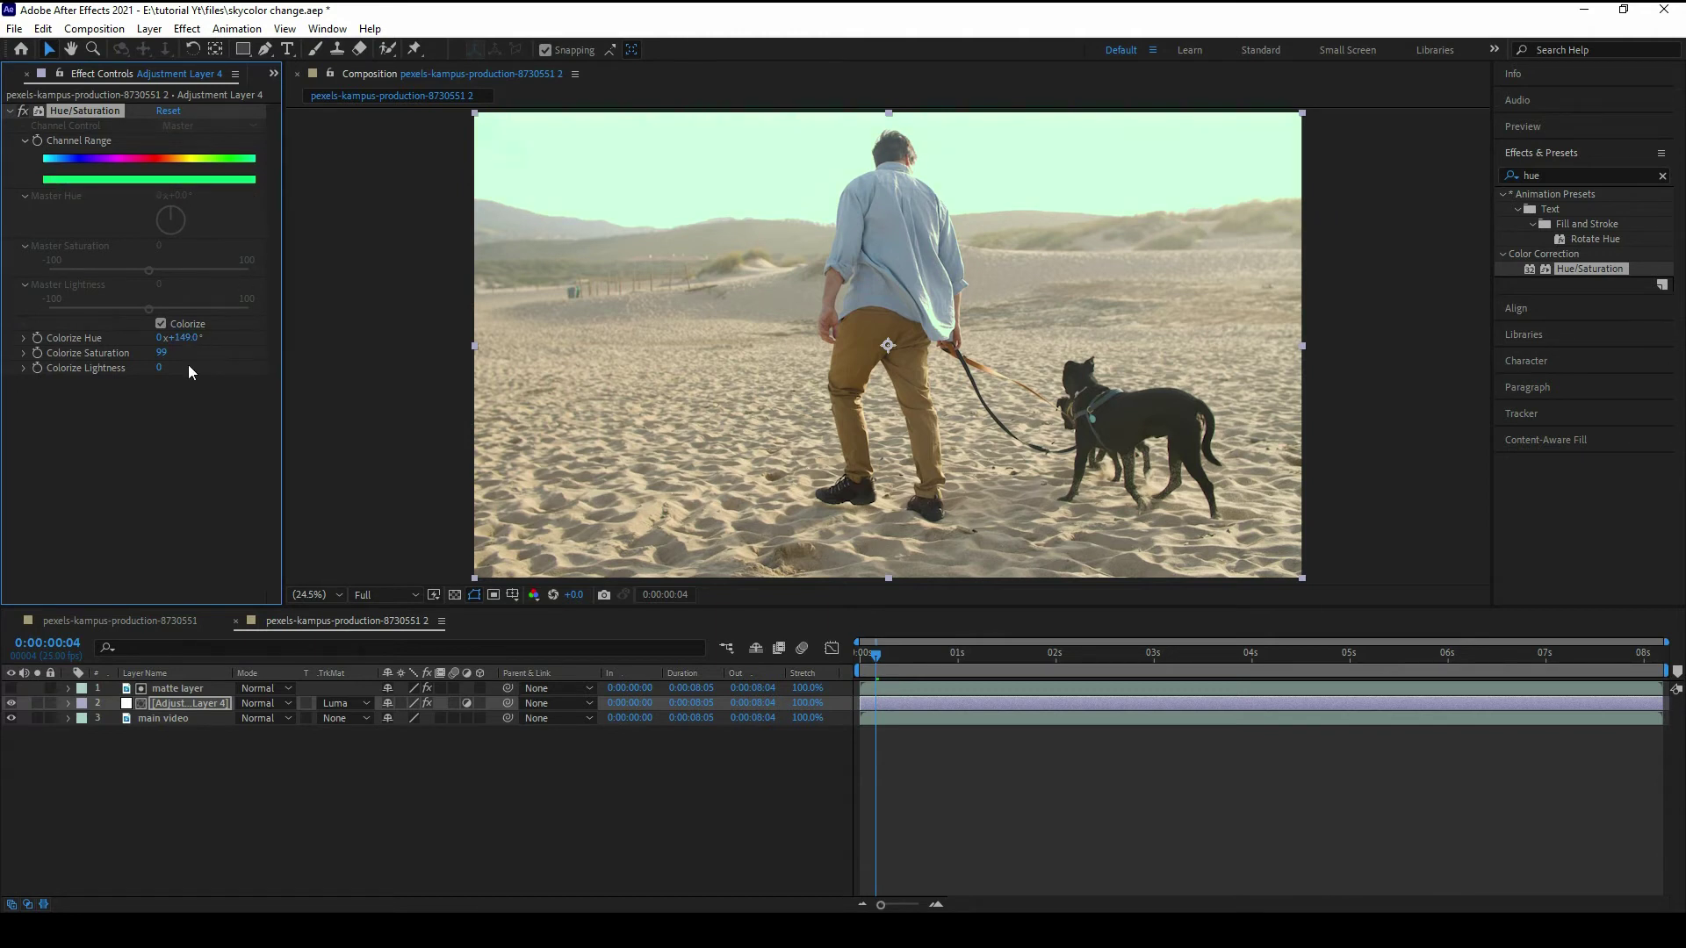
pyautogui.moveTo(192, 338); pyautogui.dragTo(207, 320)
pyautogui.click(23, 112)
pyautogui.click(23, 112)
# Step: Create a cyan solid layer and hide it
pyautogui.rightClick(323, 762)
pyautogui.moveTo(362, 571)
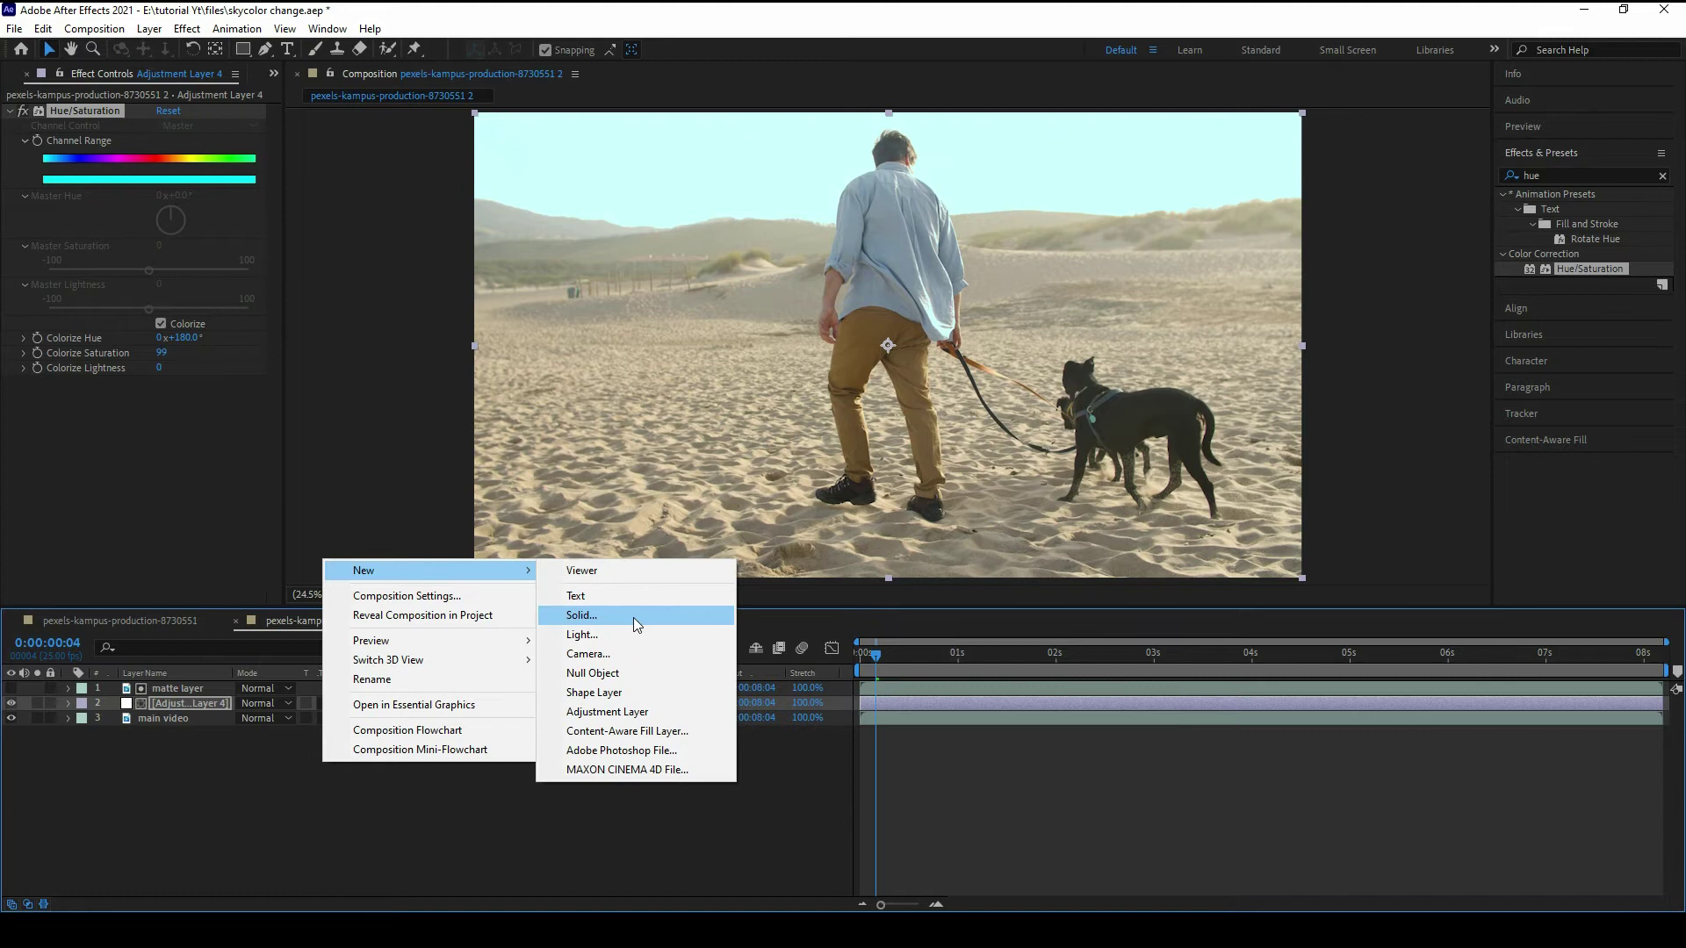
pyautogui.click(635, 620)
pyautogui.click(1076, 634)
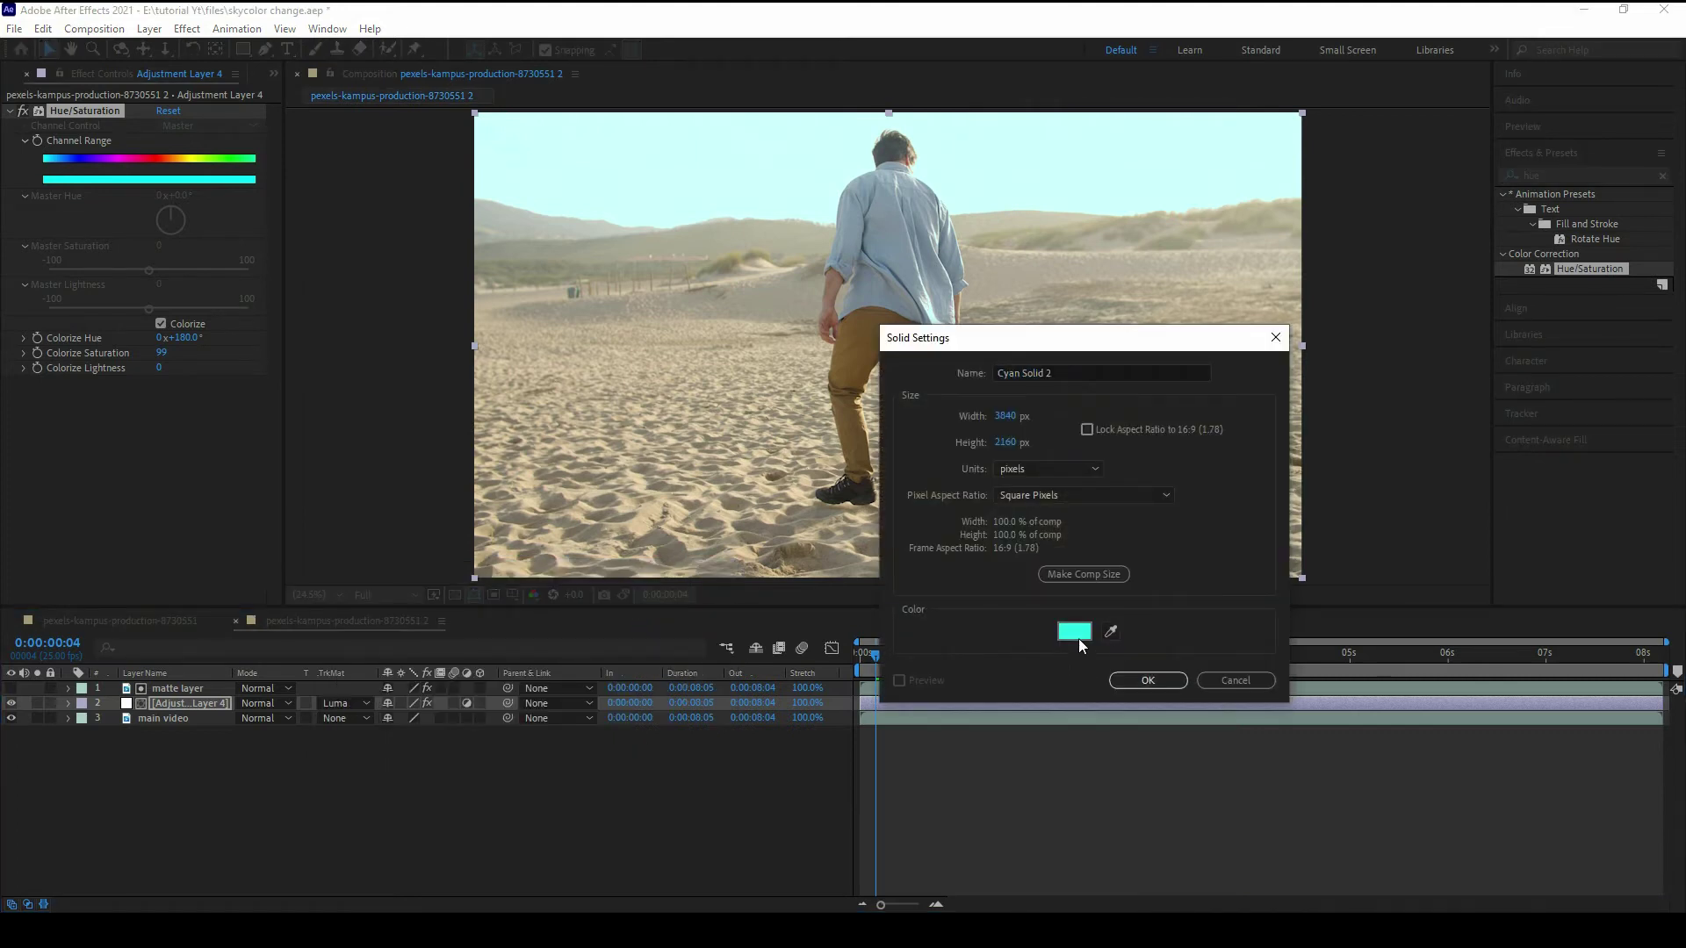
pyautogui.click(1105, 519)
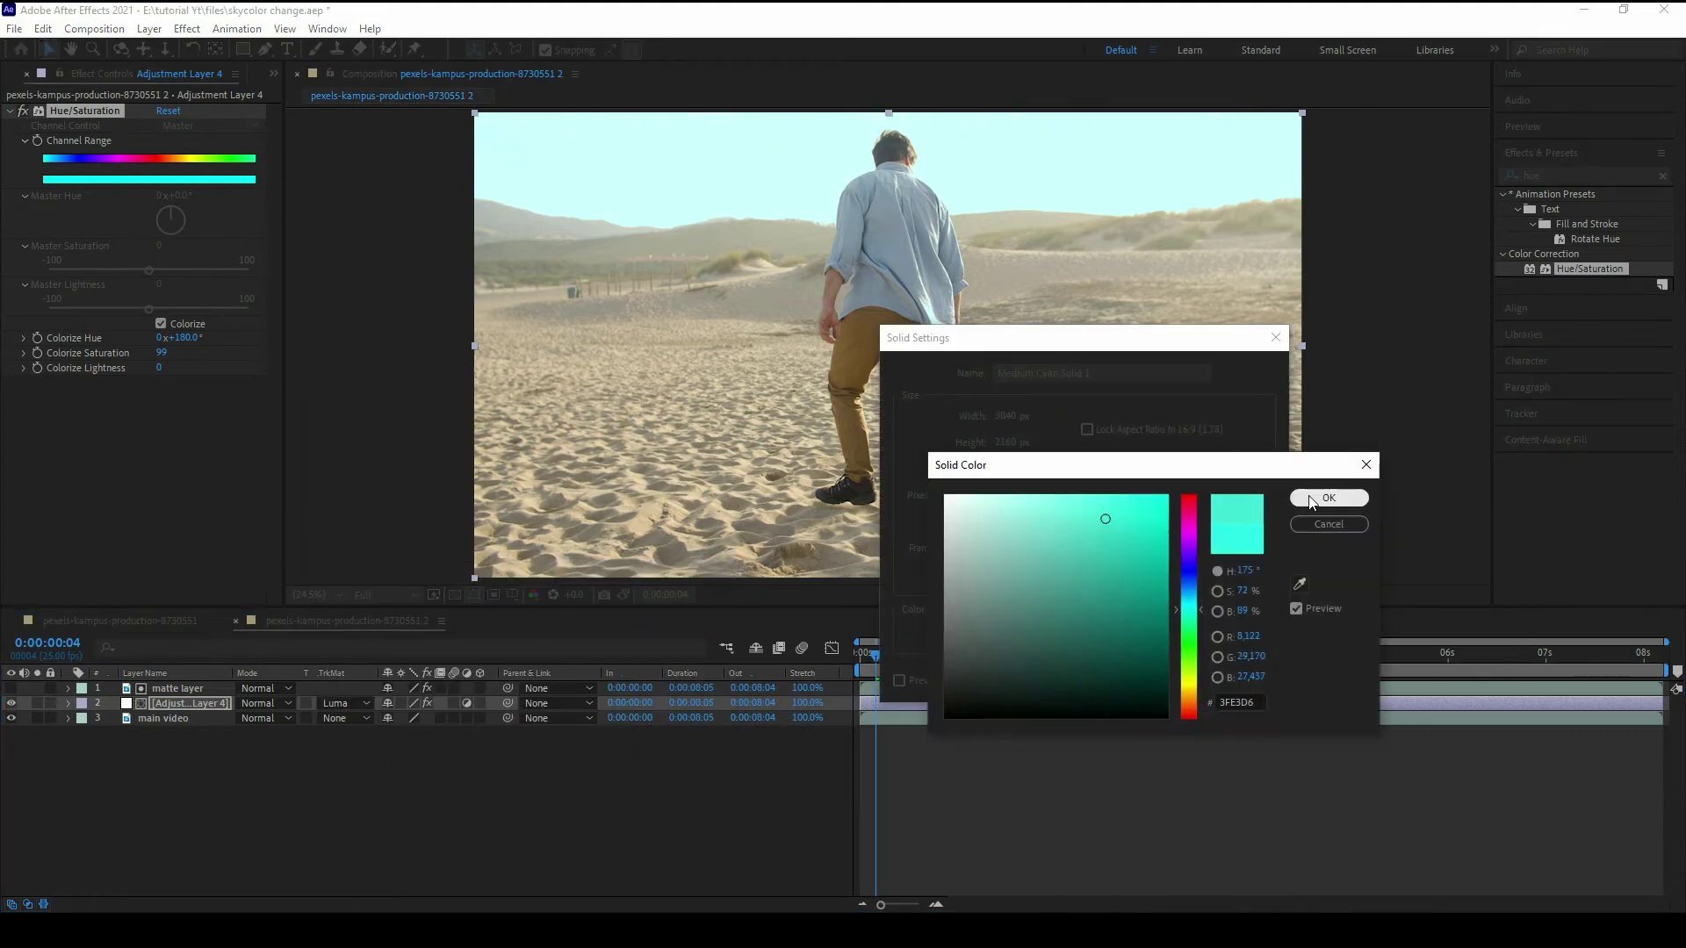
pyautogui.click(1311, 499)
pyautogui.click(1147, 680)
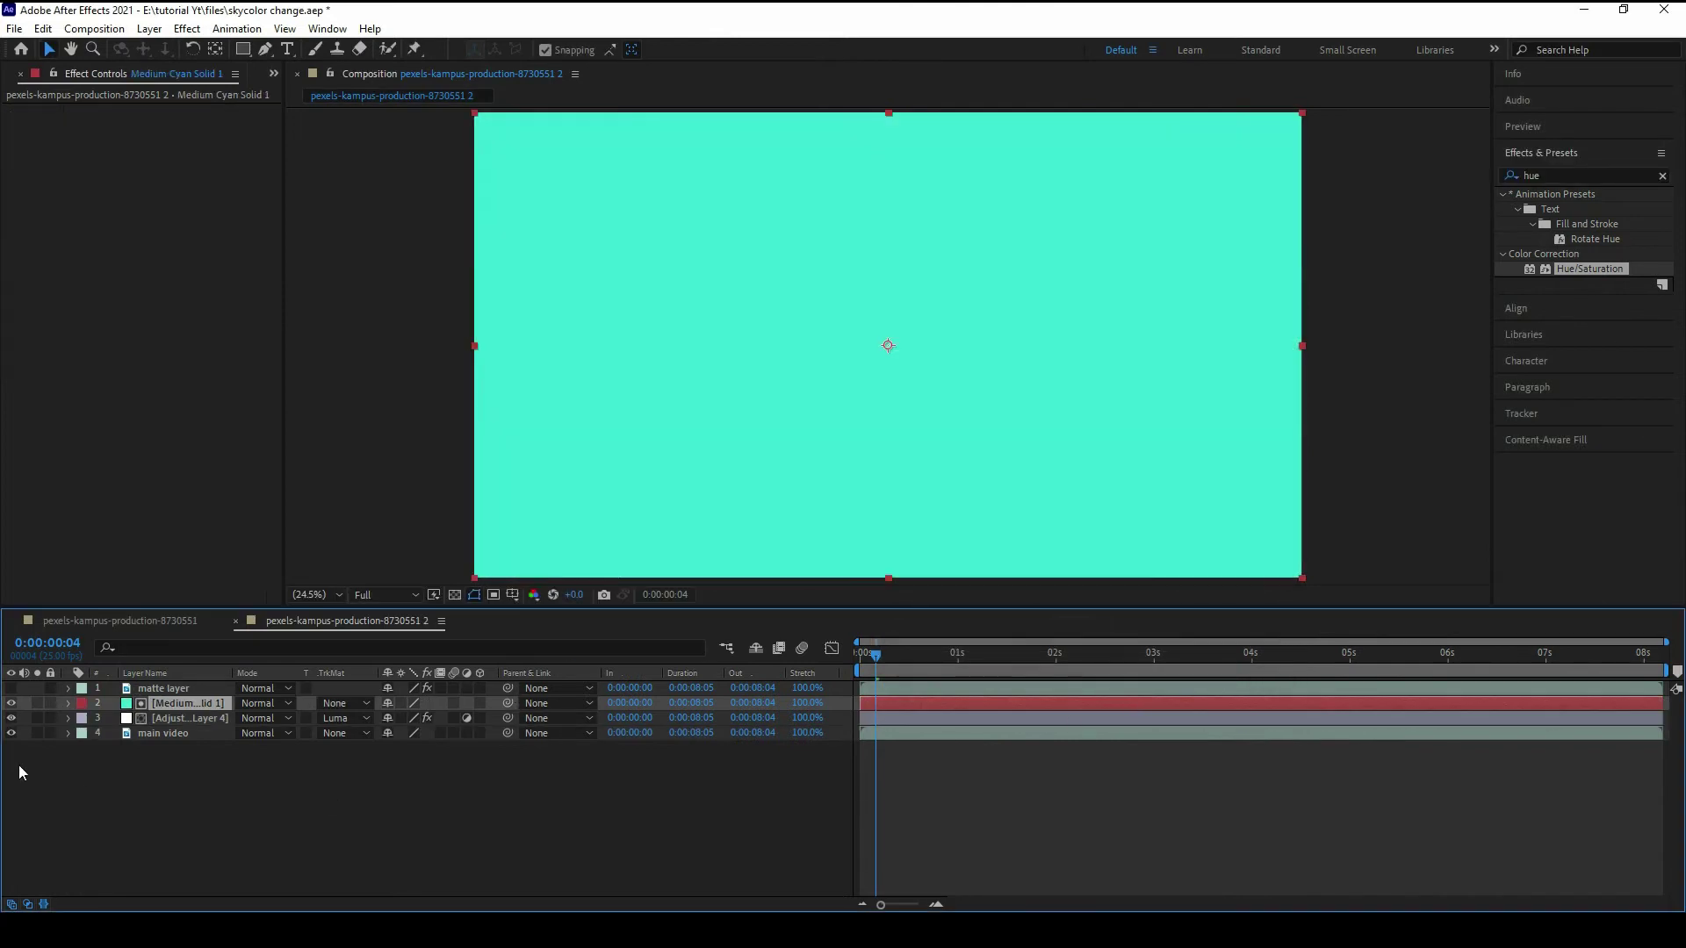
pyautogui.click(11, 702)
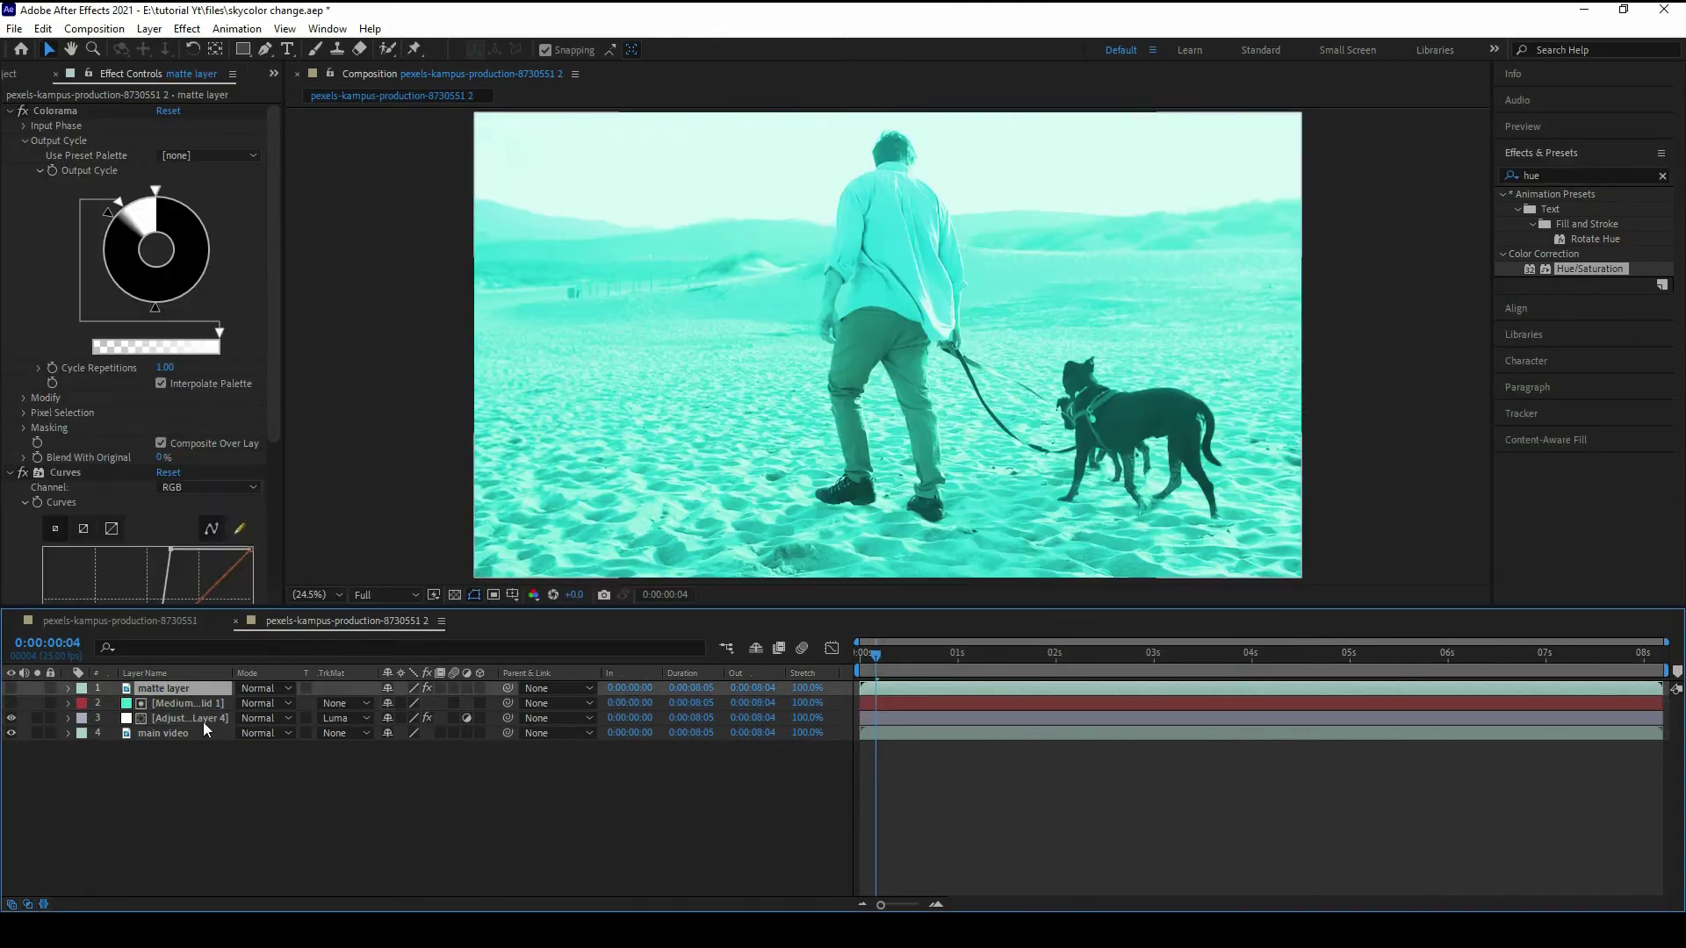
# Step: Lower Colorize Saturation to 29 and move the Medium Cyan Solid to the top of the stack
pyautogui.click(202, 719)
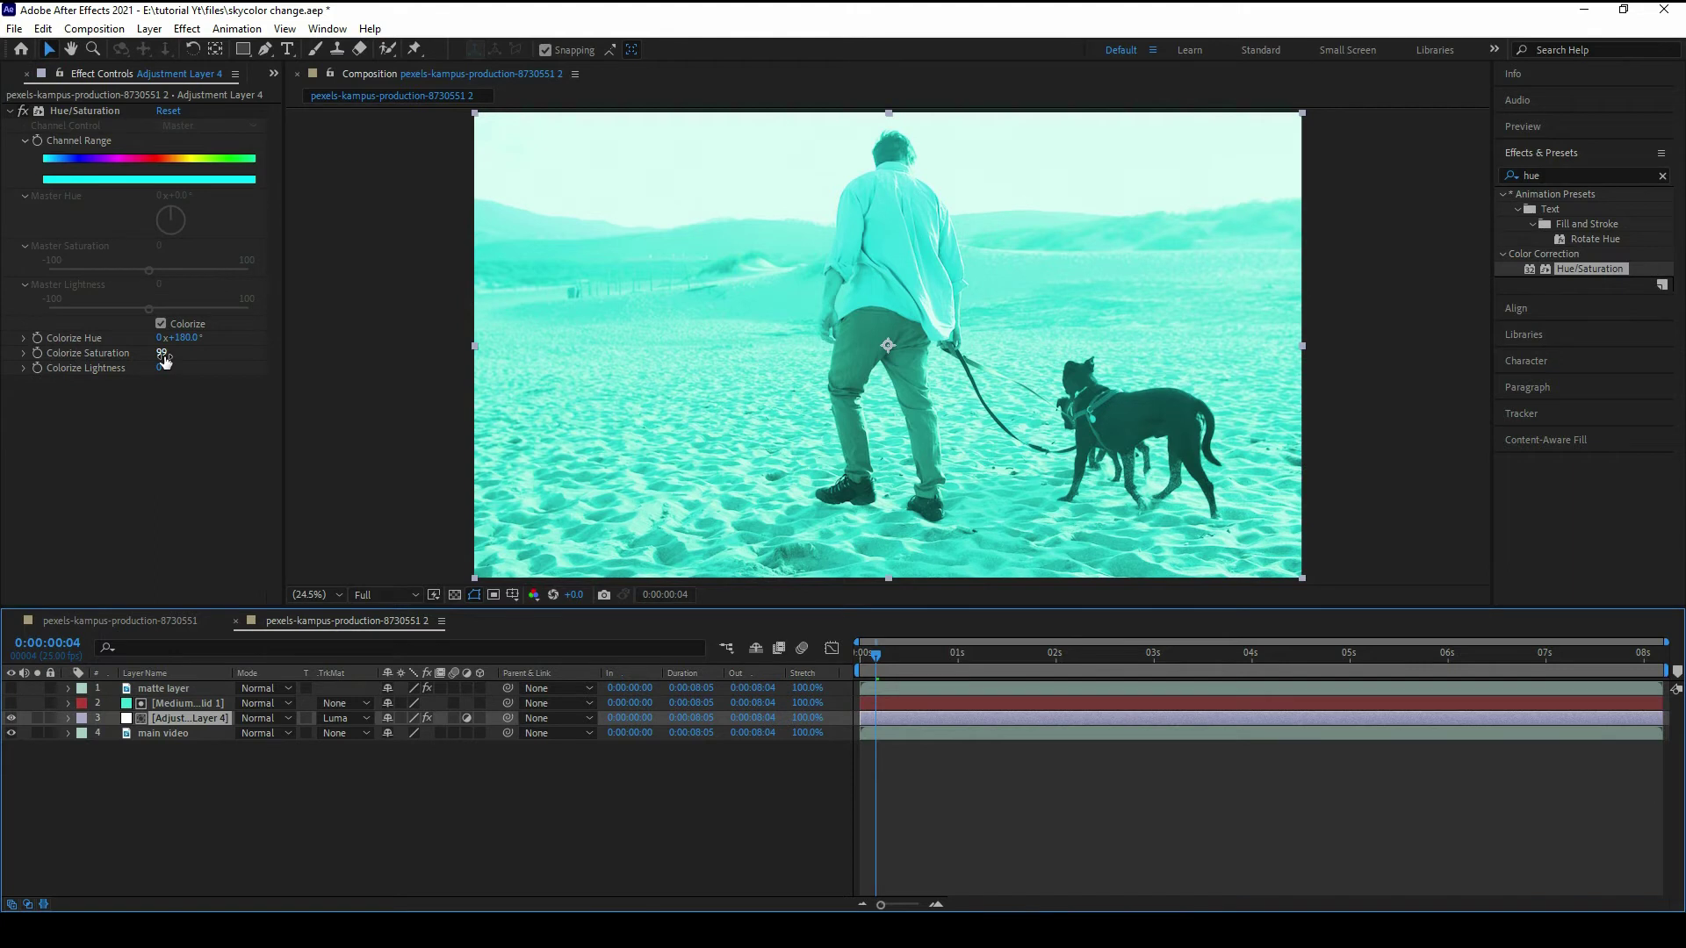
pyautogui.moveTo(166, 351); pyautogui.dragTo(158, 386)
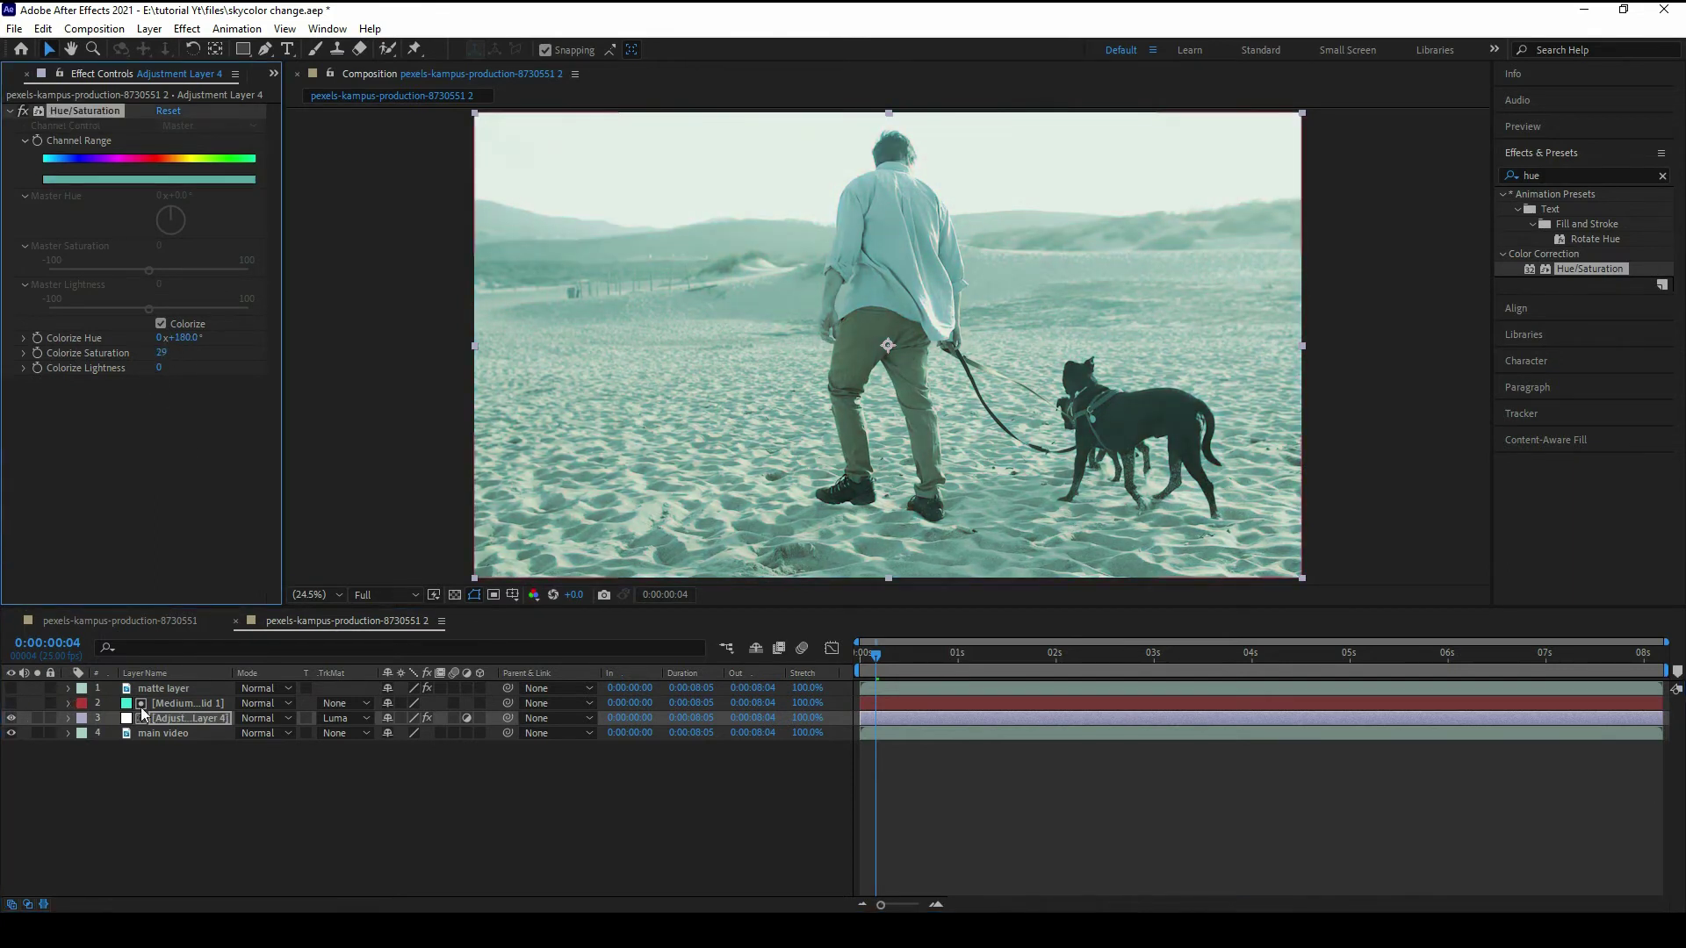
pyautogui.click(163, 688)
pyautogui.moveTo(155, 703); pyautogui.dragTo(154, 683)
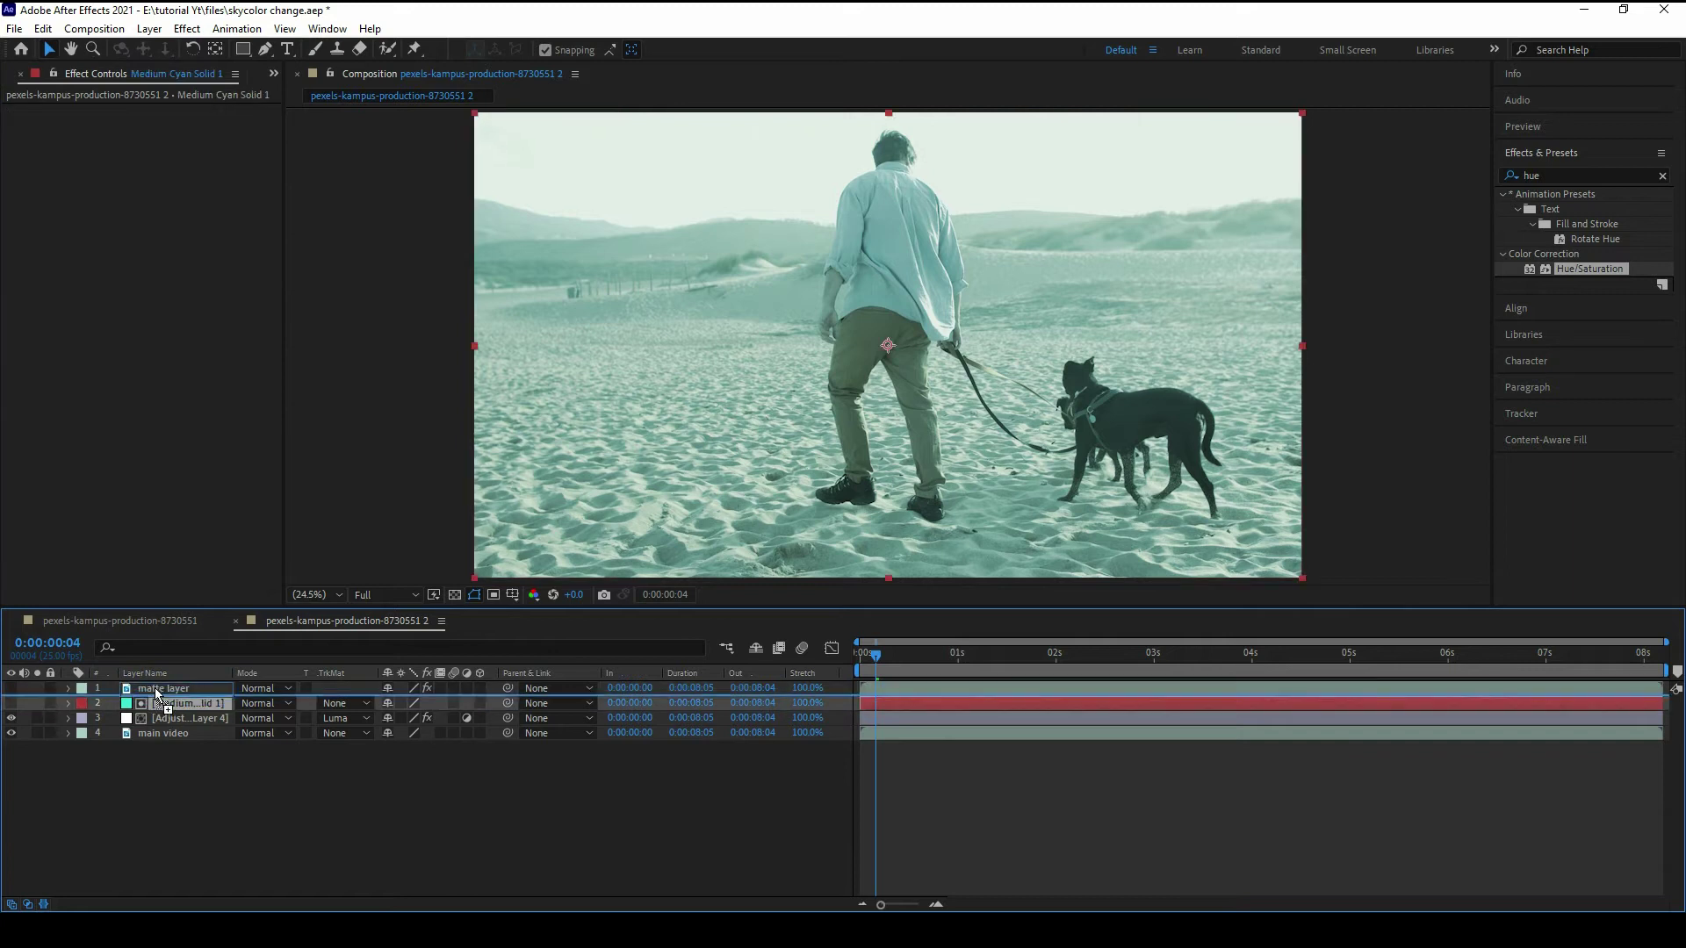
pyautogui.click(149, 720)
pyautogui.moveTo(166, 337); pyautogui.dragTo(319, 476)
pyautogui.click(191, 689)
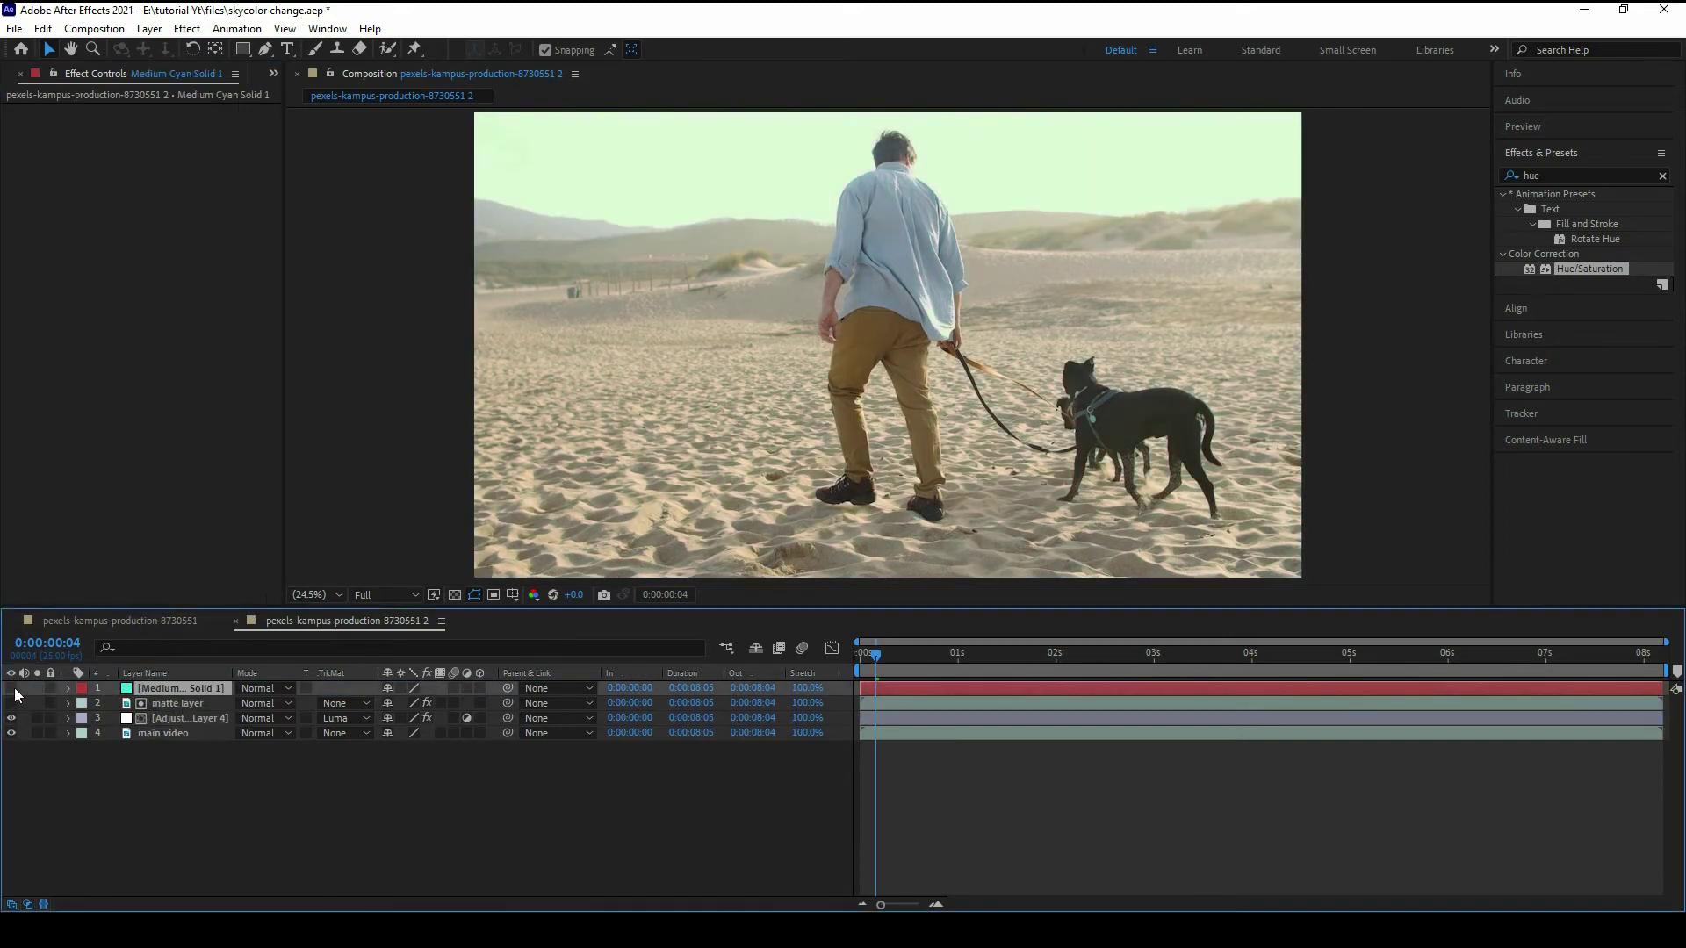
# Step: Show the cyan solid and draw a rectangular mask across the sky band
pyautogui.click(10, 688)
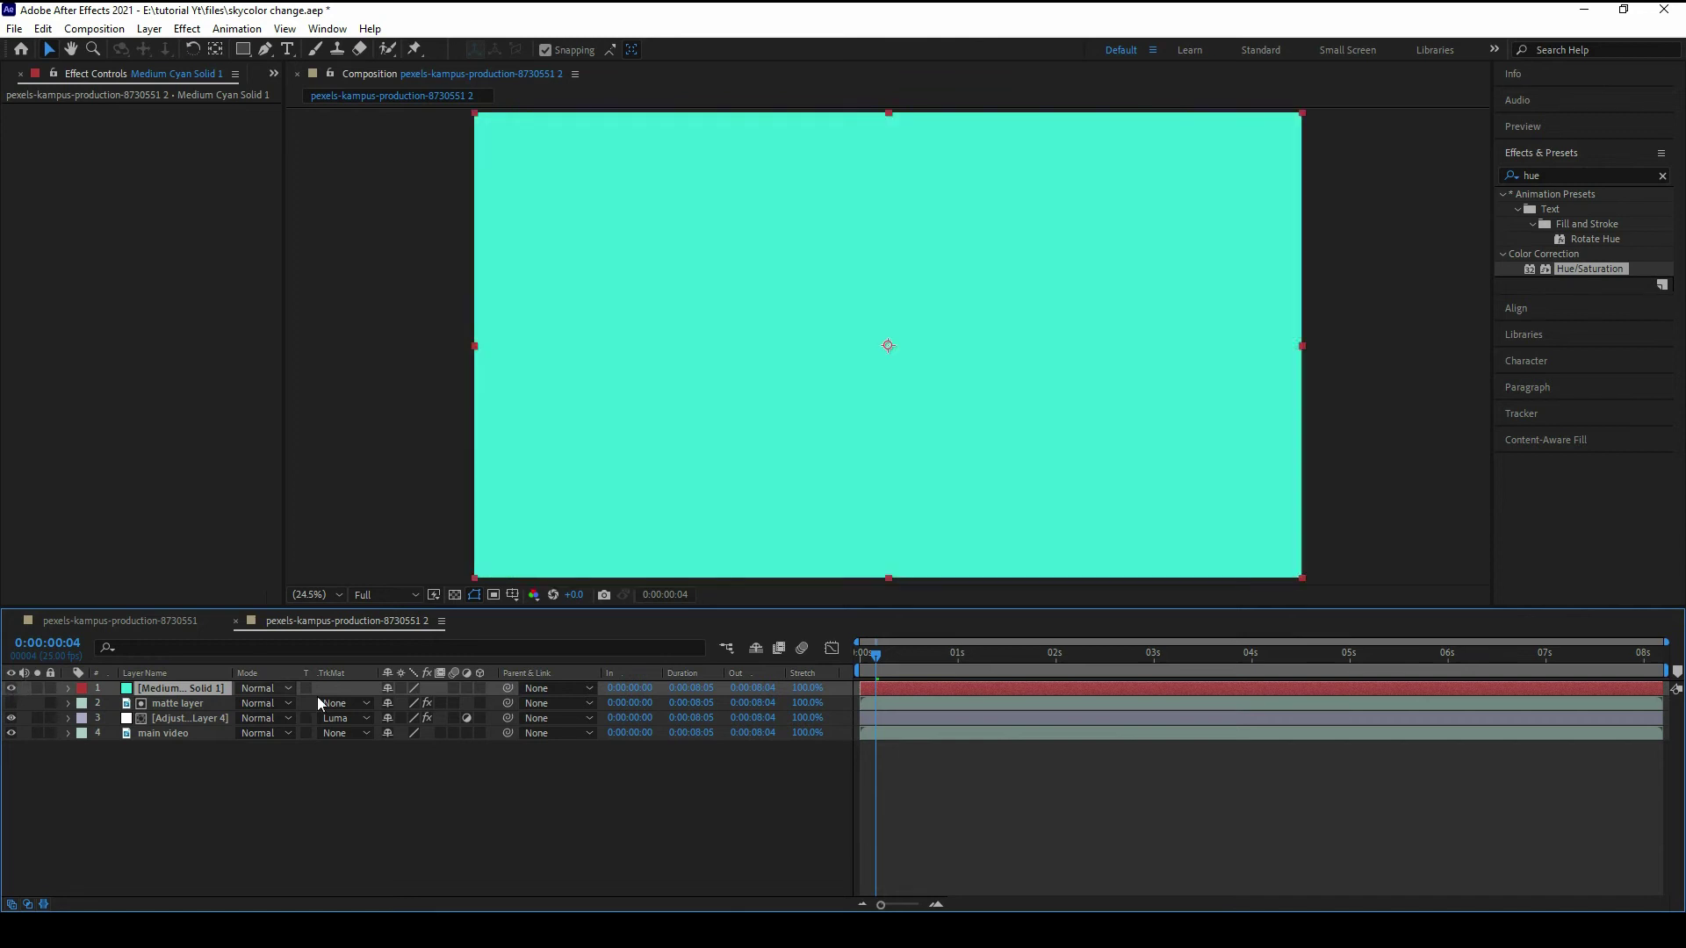
pyautogui.press('q')
pyautogui.moveTo(747, 220); pyautogui.dragTo(726, 267)
pyautogui.moveTo(389, 116); pyautogui.dragTo(1374, 217)
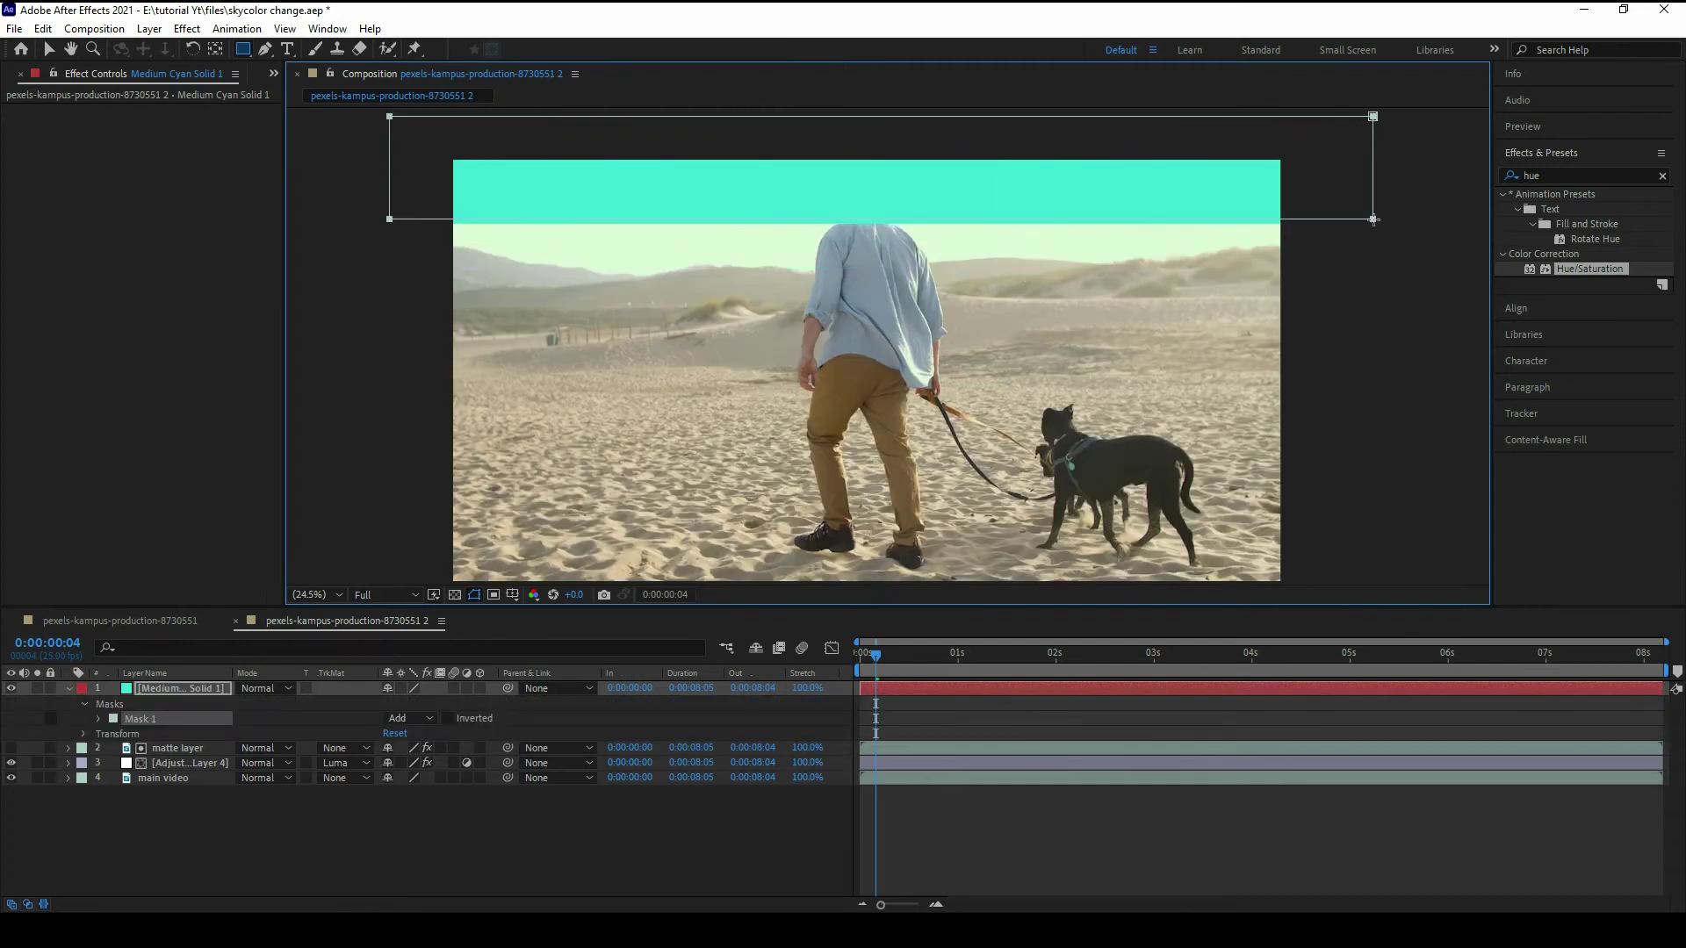
# Step: Set the mask feather to 522 pixels and lower mask opacity to 47%
pyautogui.click(96, 728)
pyautogui.click(98, 718)
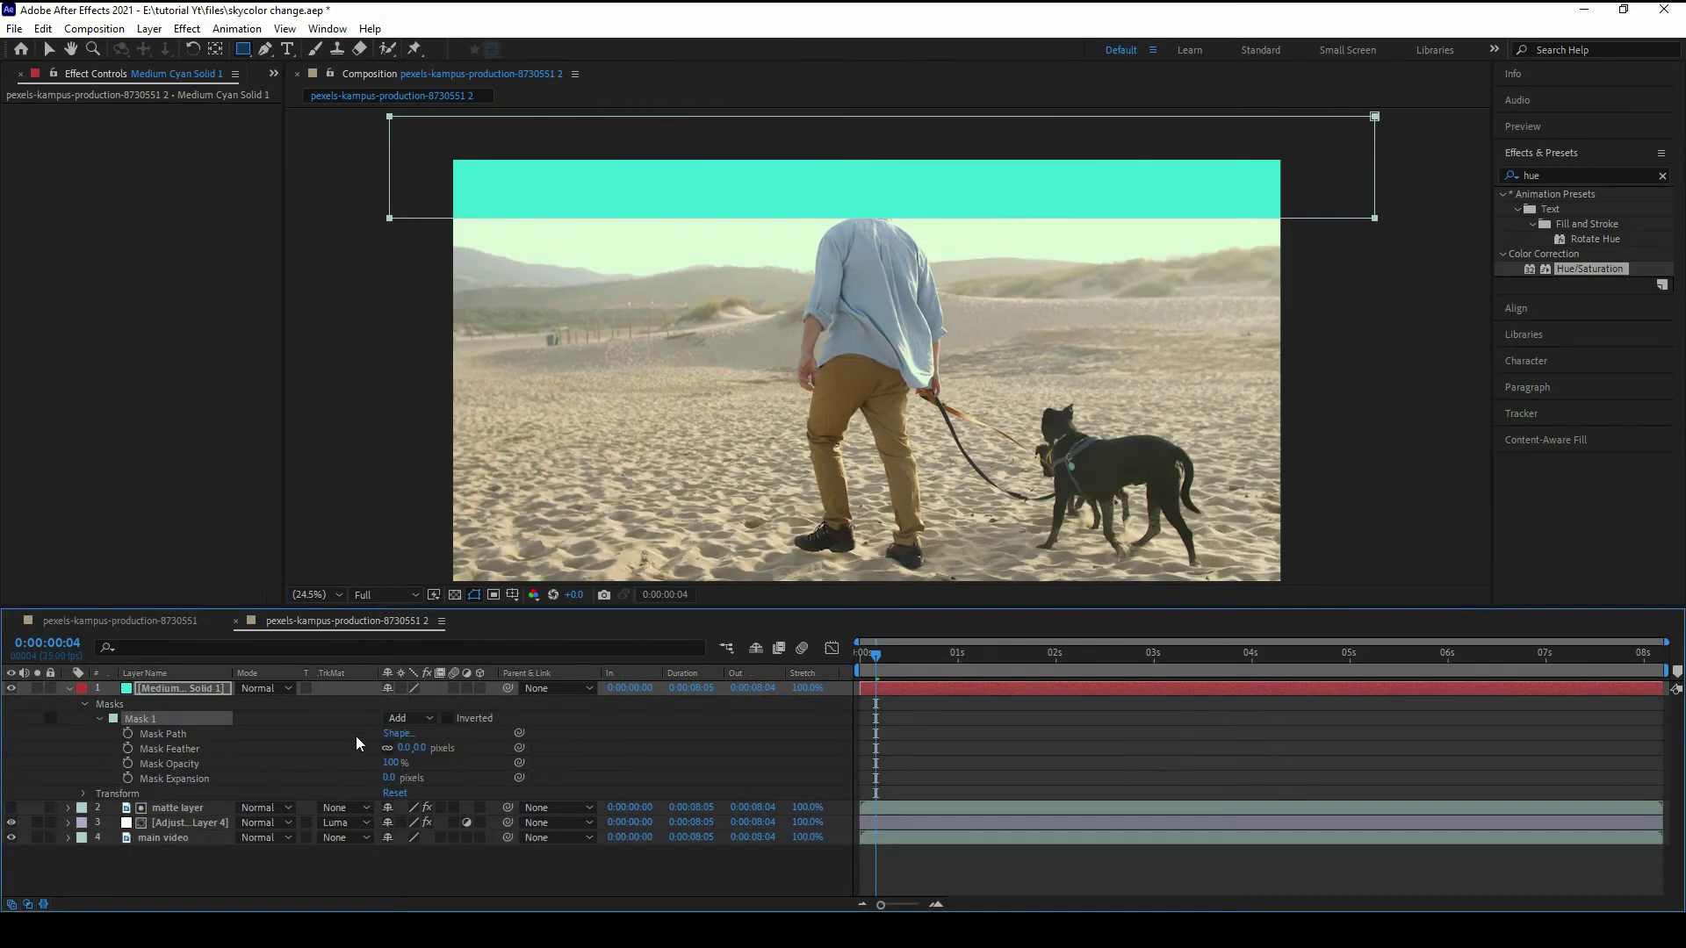
pyautogui.moveTo(402, 748); pyautogui.dragTo(413, 753)
pyautogui.moveTo(445, 673); pyautogui.dragTo(489, 690)
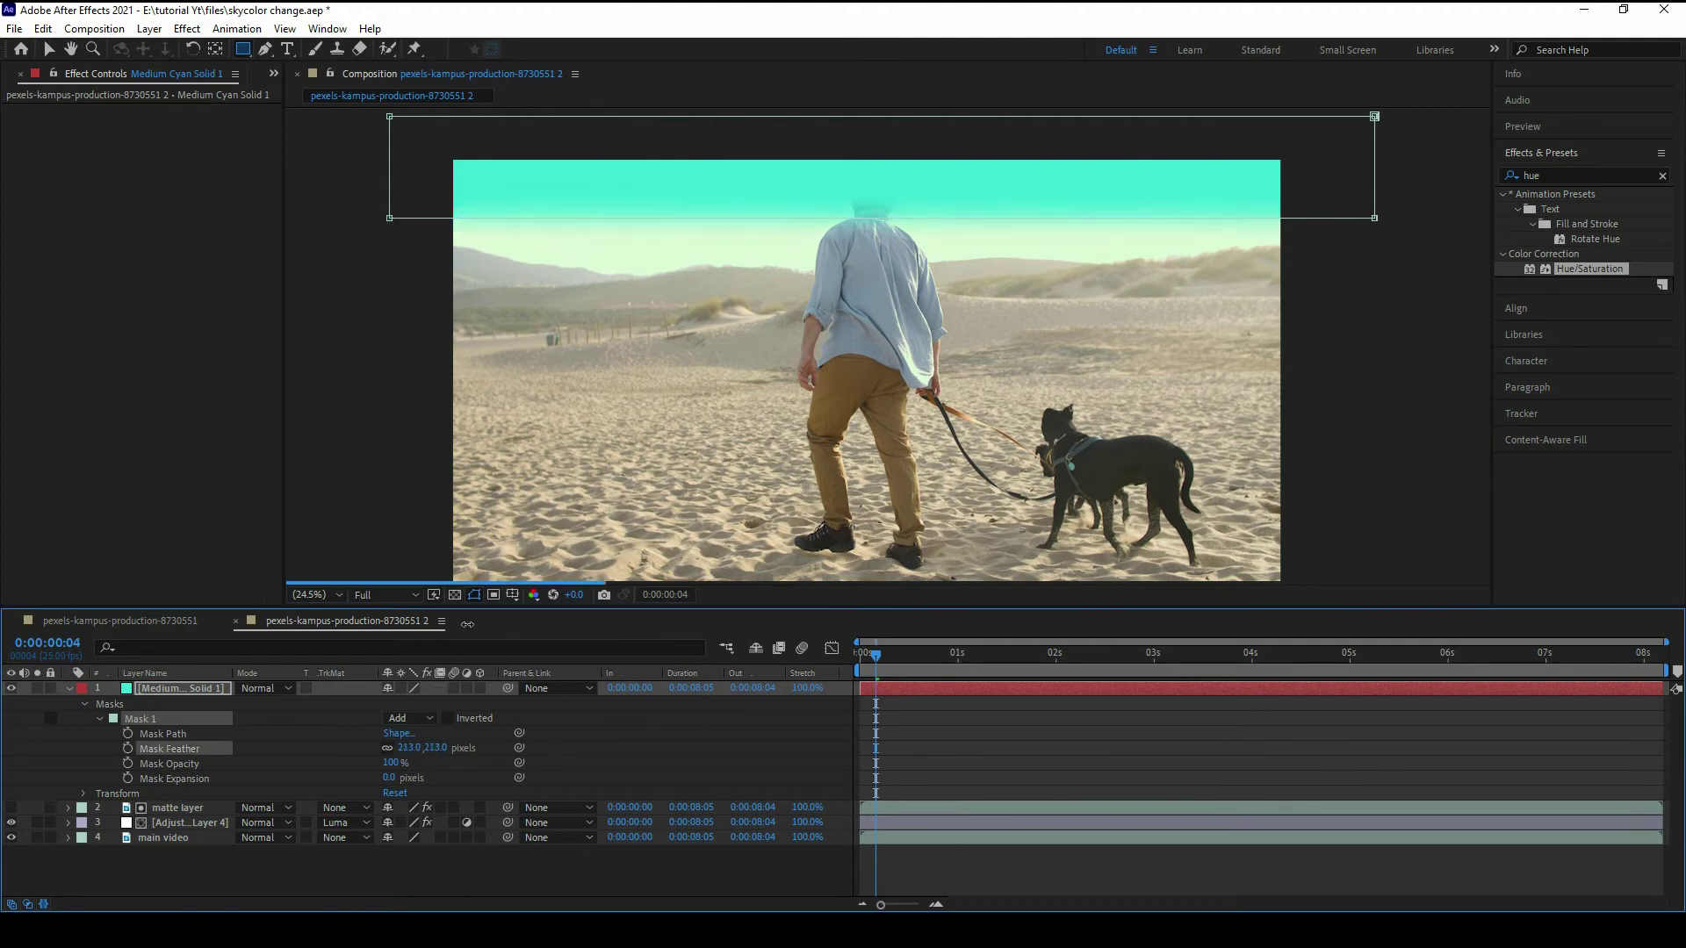
pyautogui.moveTo(384, 748); pyautogui.dragTo(422, 748)
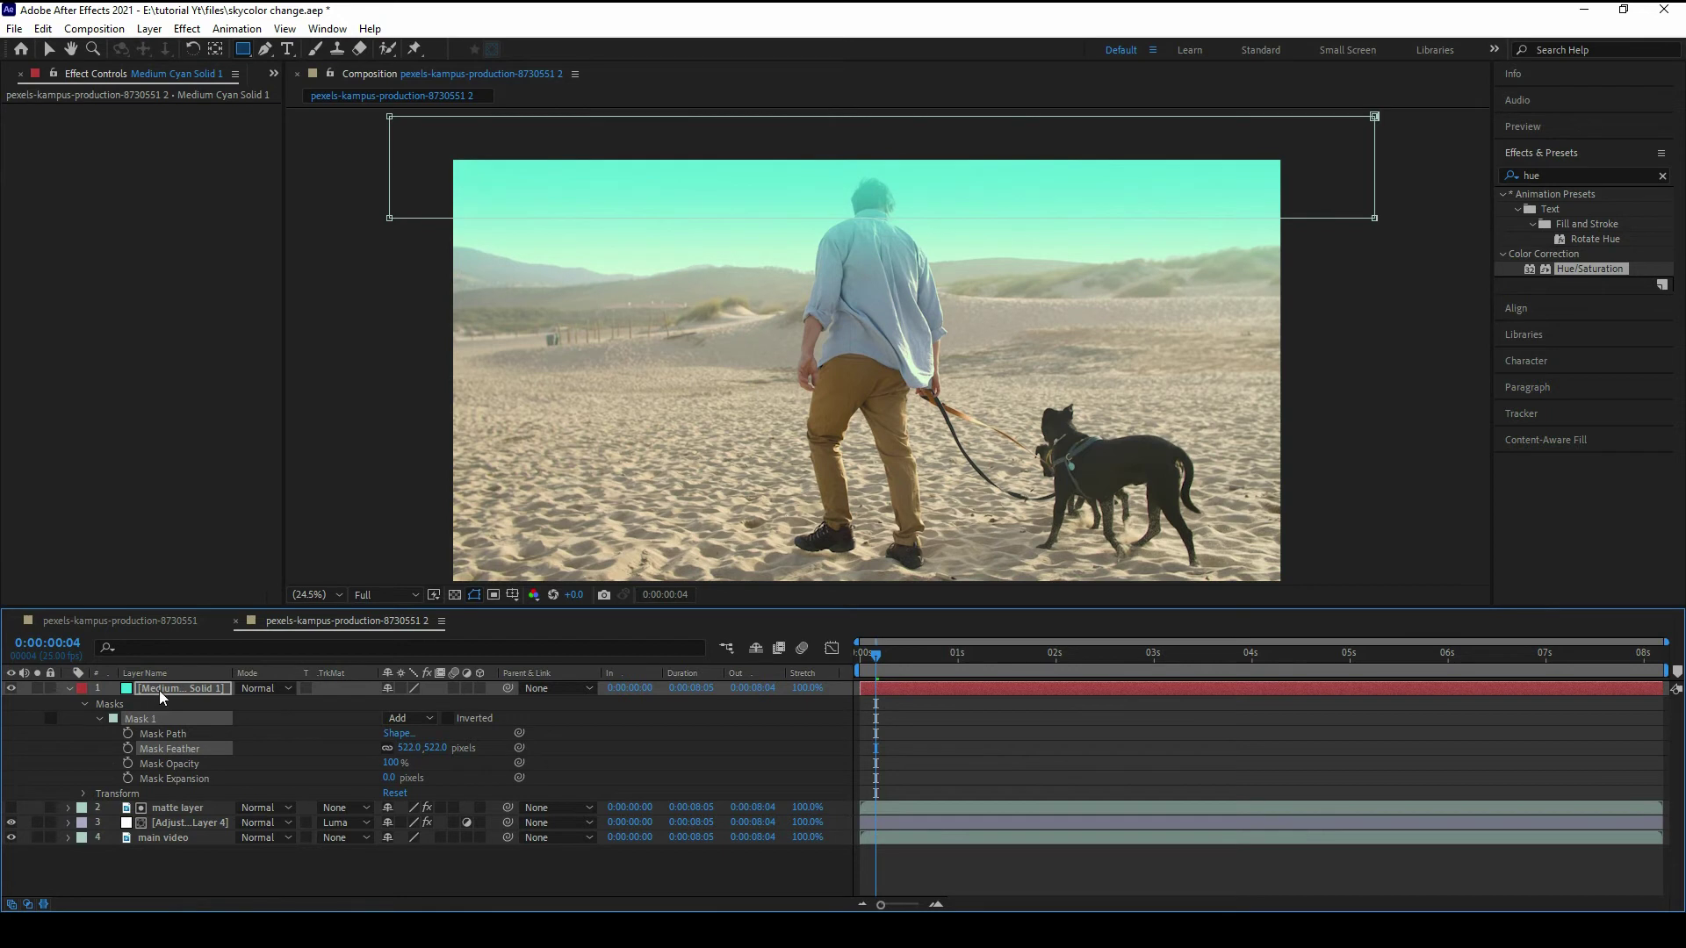
pyautogui.click(160, 690)
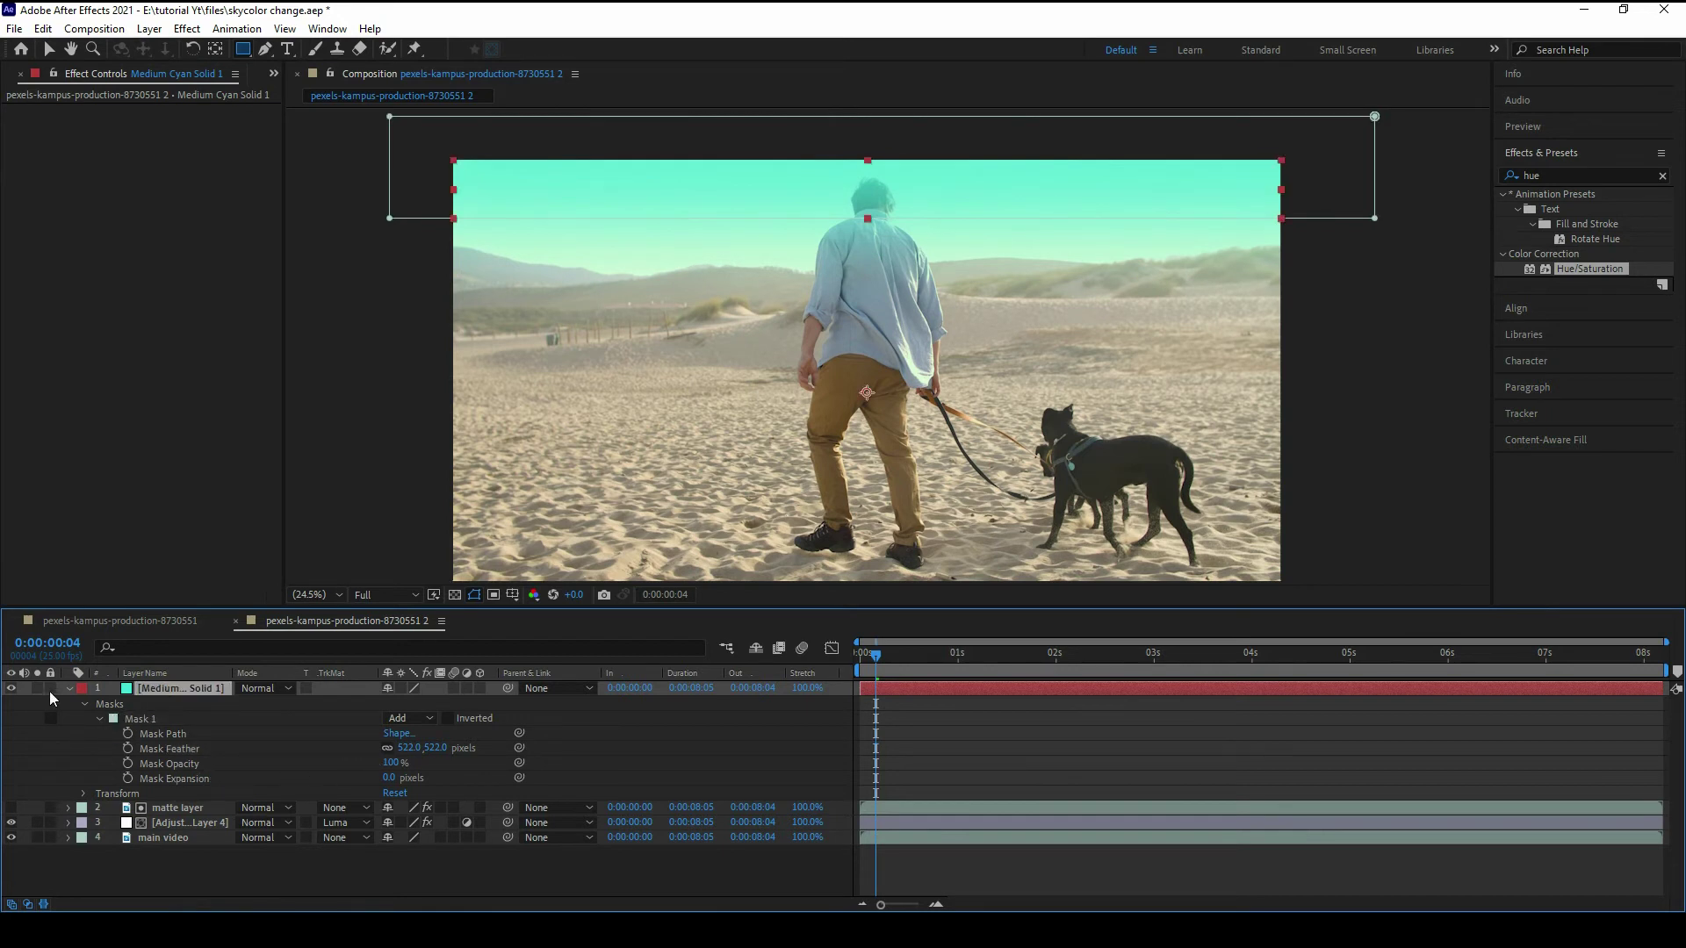
pyautogui.moveTo(389, 763)
pyautogui.mouseDown()
pyautogui.moveTo(361, 835)
pyautogui.moveTo(359, 804)
pyautogui.mouseUp()
# Step: Set the sky mask opacity to 34%, then drag the Medium Cyan Solid up about 36 pixels
pyautogui.click(141, 719)
pyautogui.moveTo(859, 335); pyautogui.dragTo(846, 369)
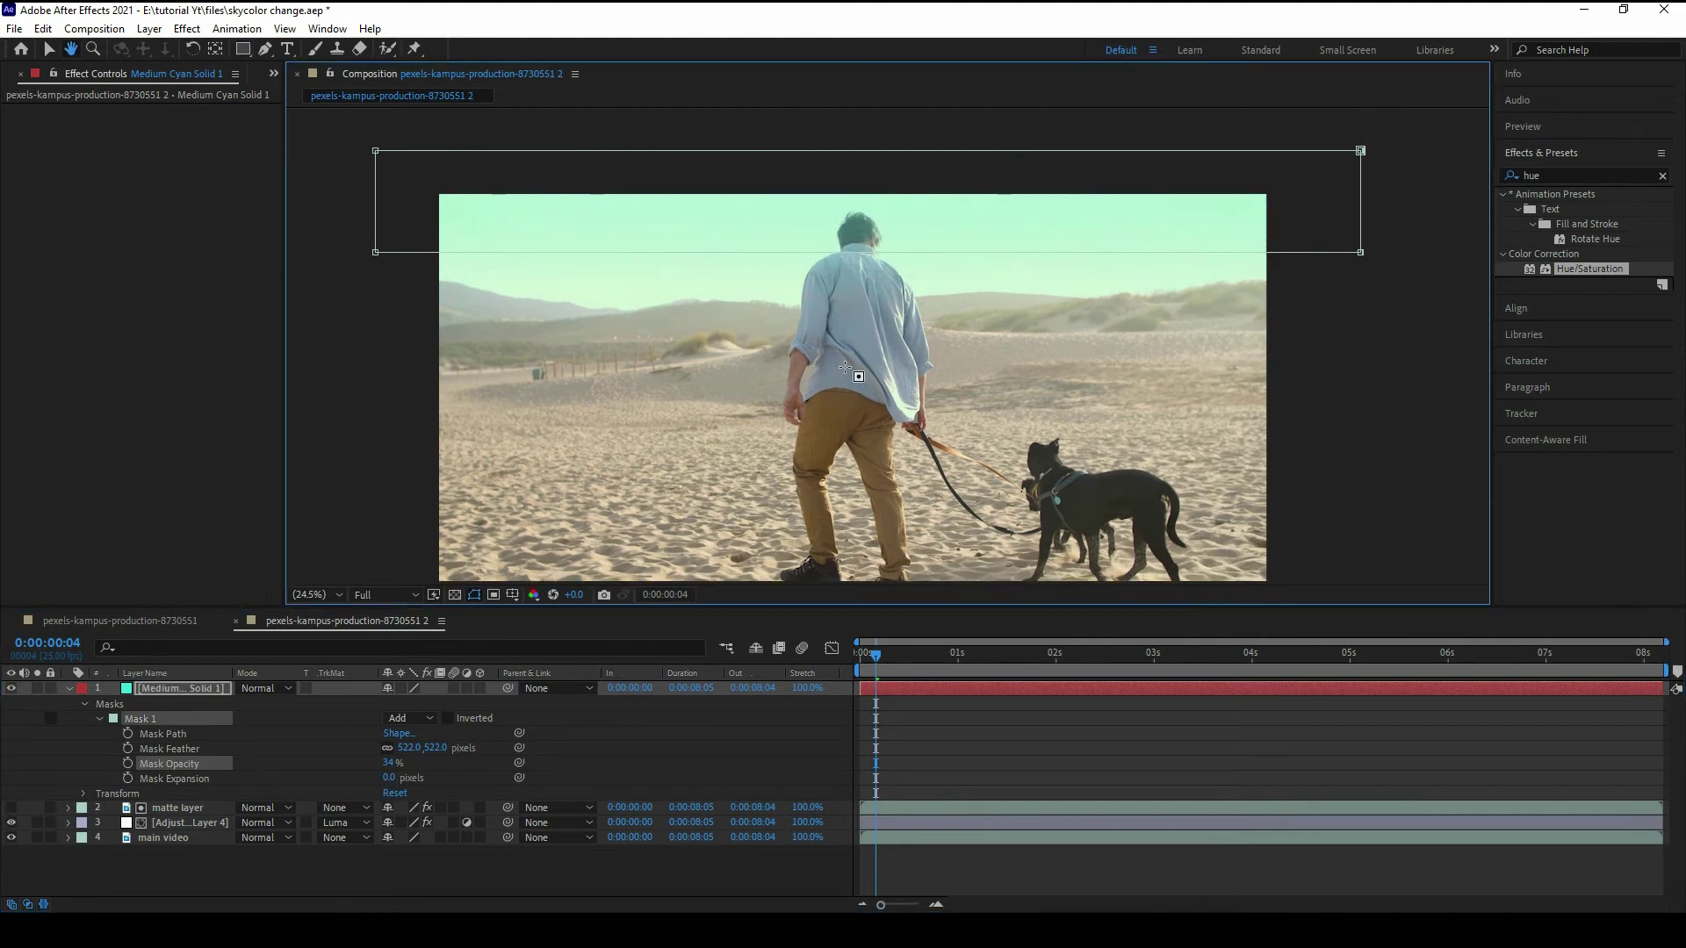
pyautogui.press('v')
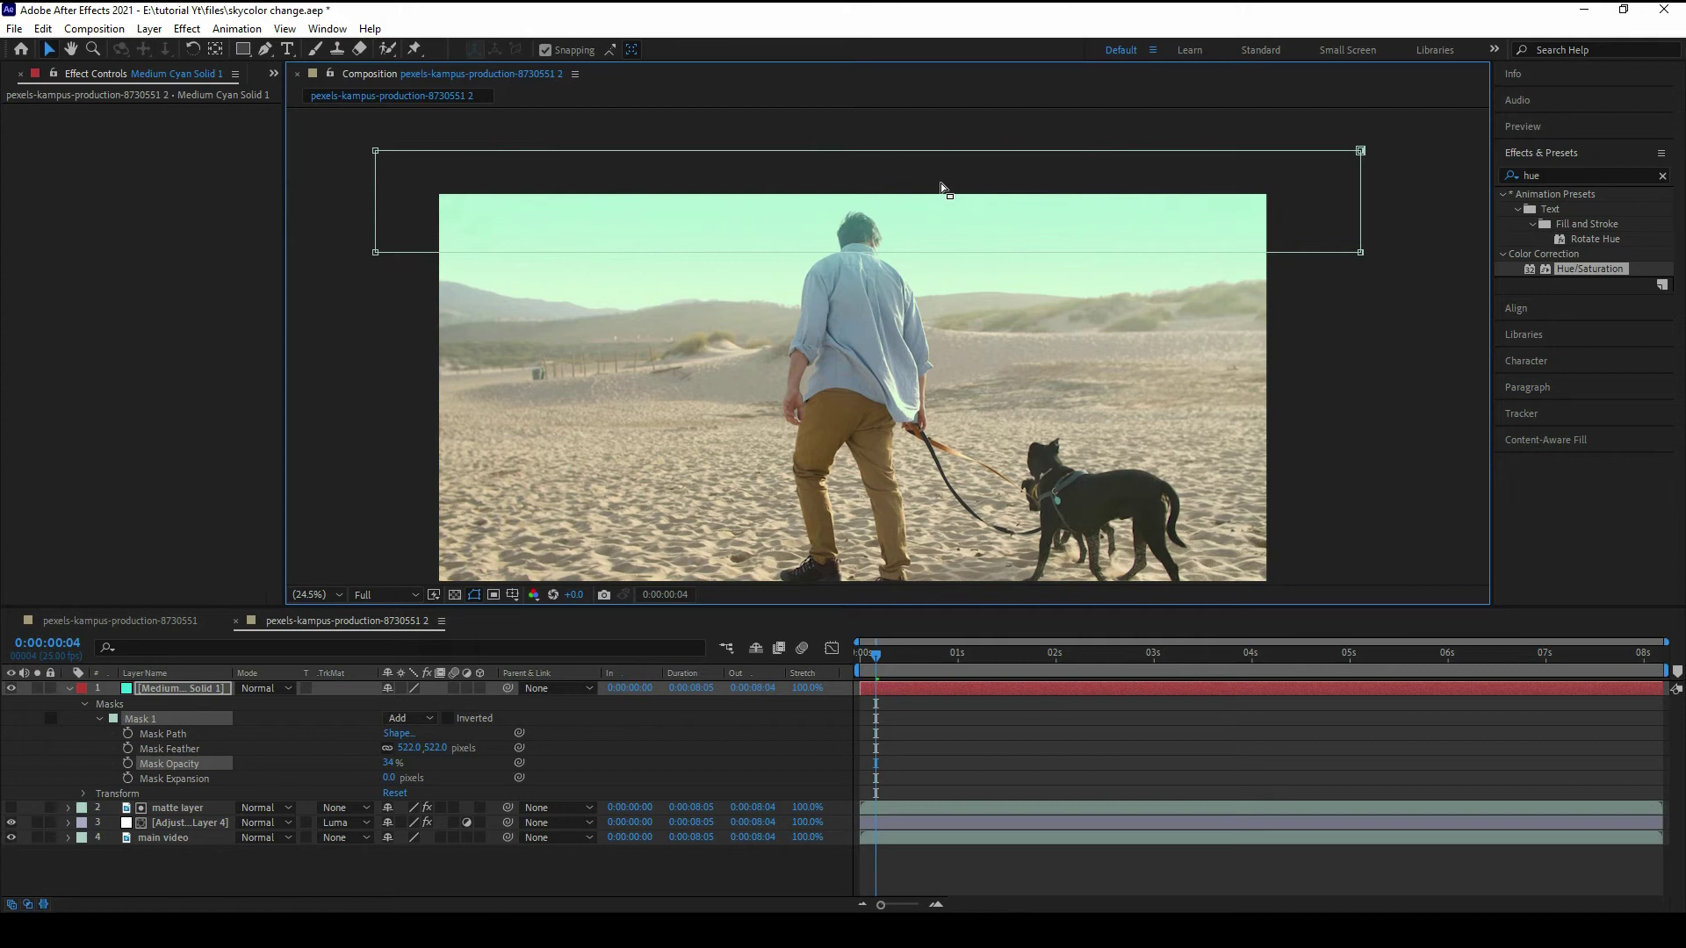
pyautogui.click(188, 823)
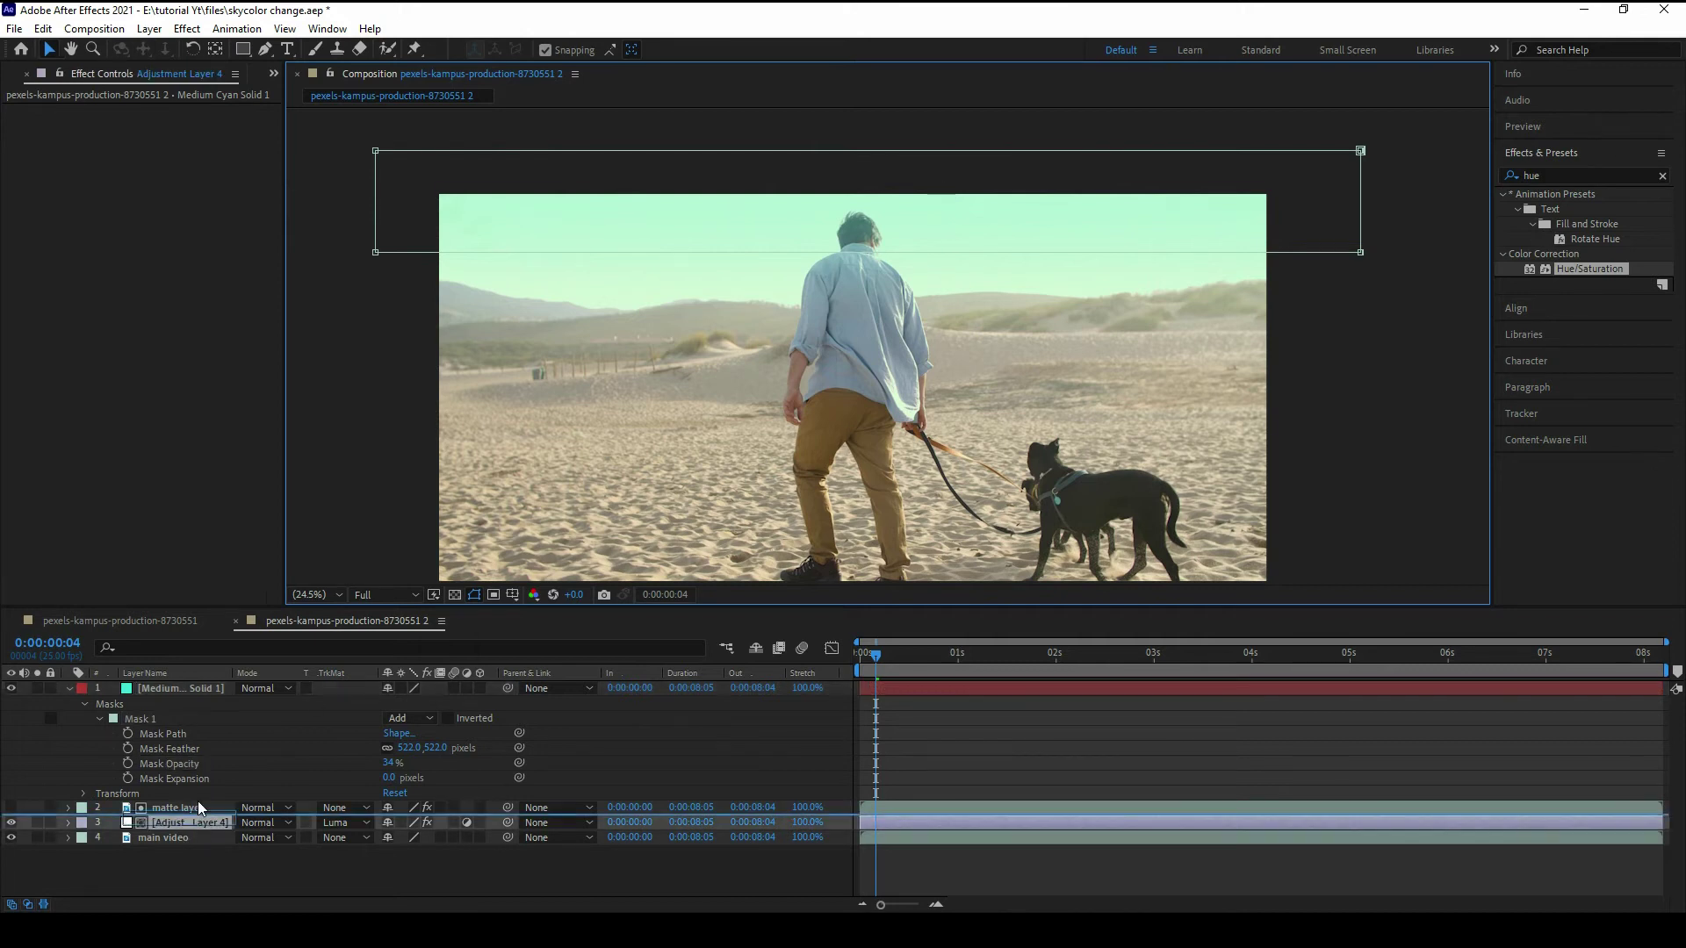
pyautogui.click(182, 690)
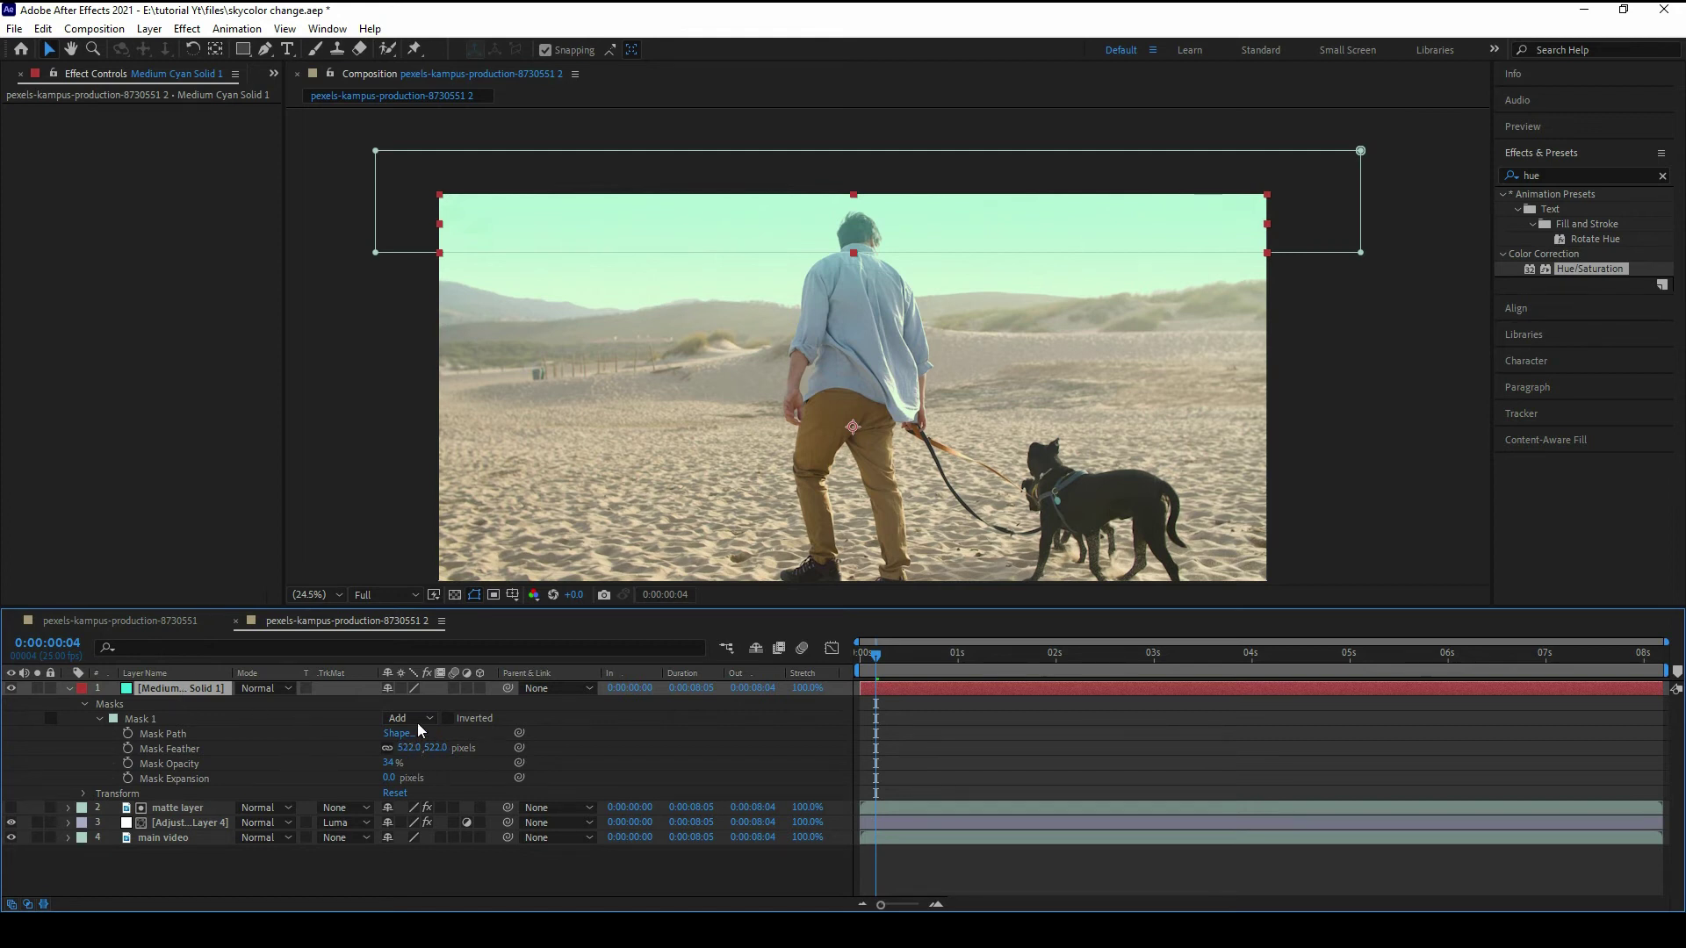
pyautogui.moveTo(957, 242); pyautogui.dragTo(953, 207)
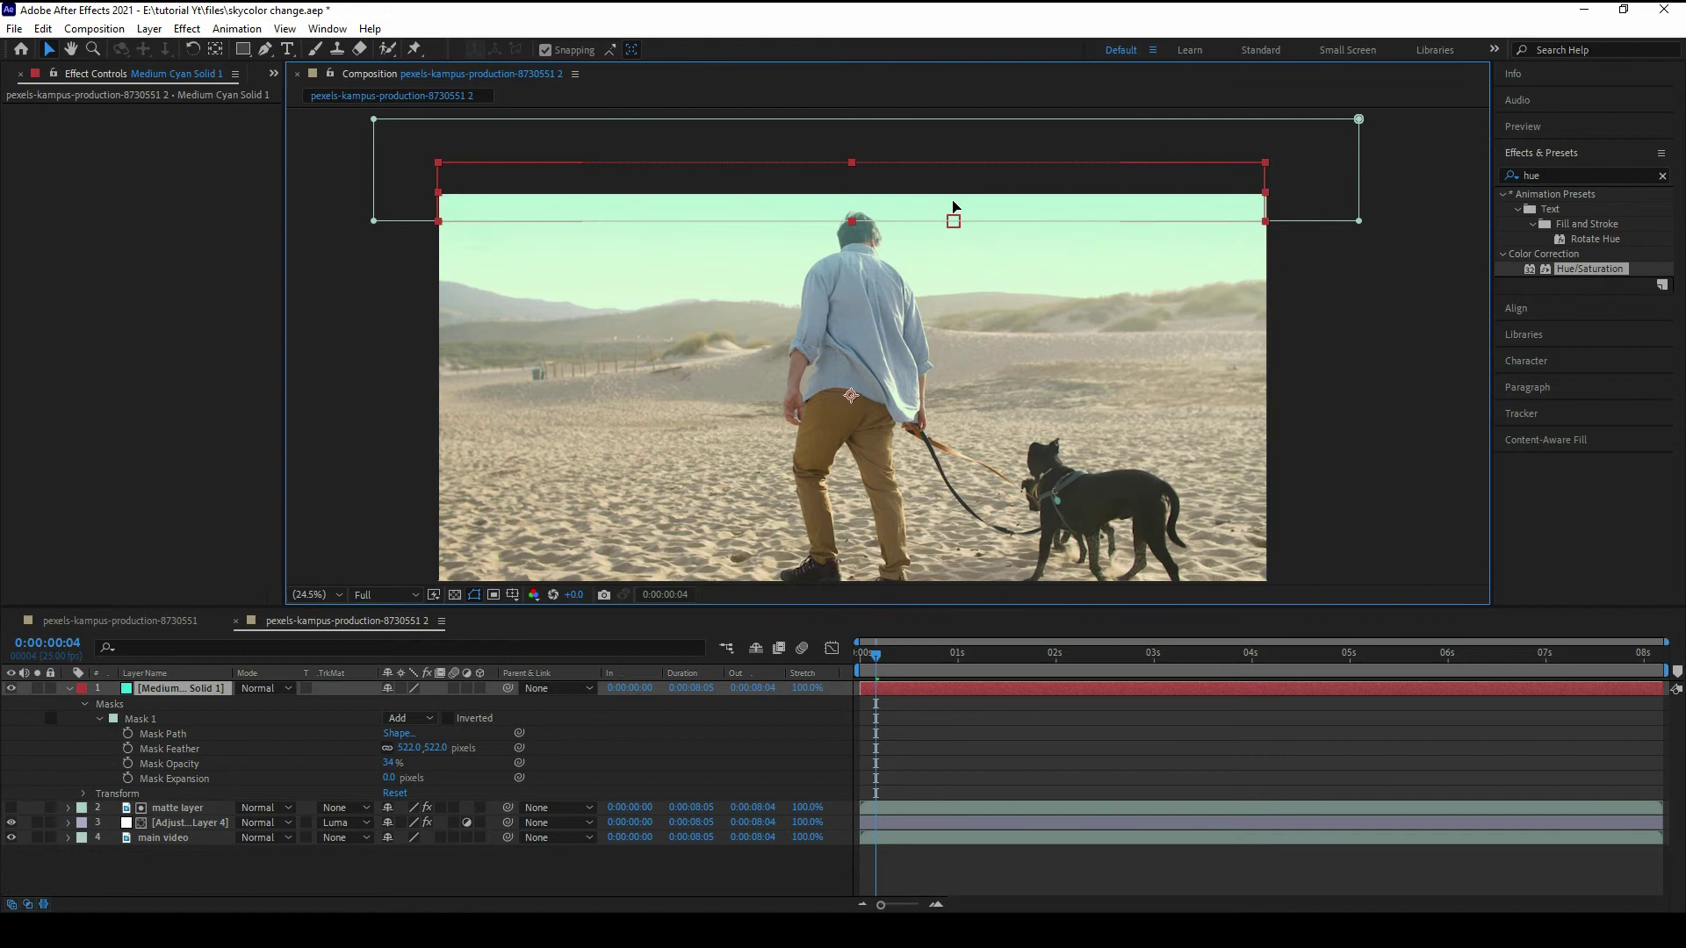
pyautogui.click(1329, 323)
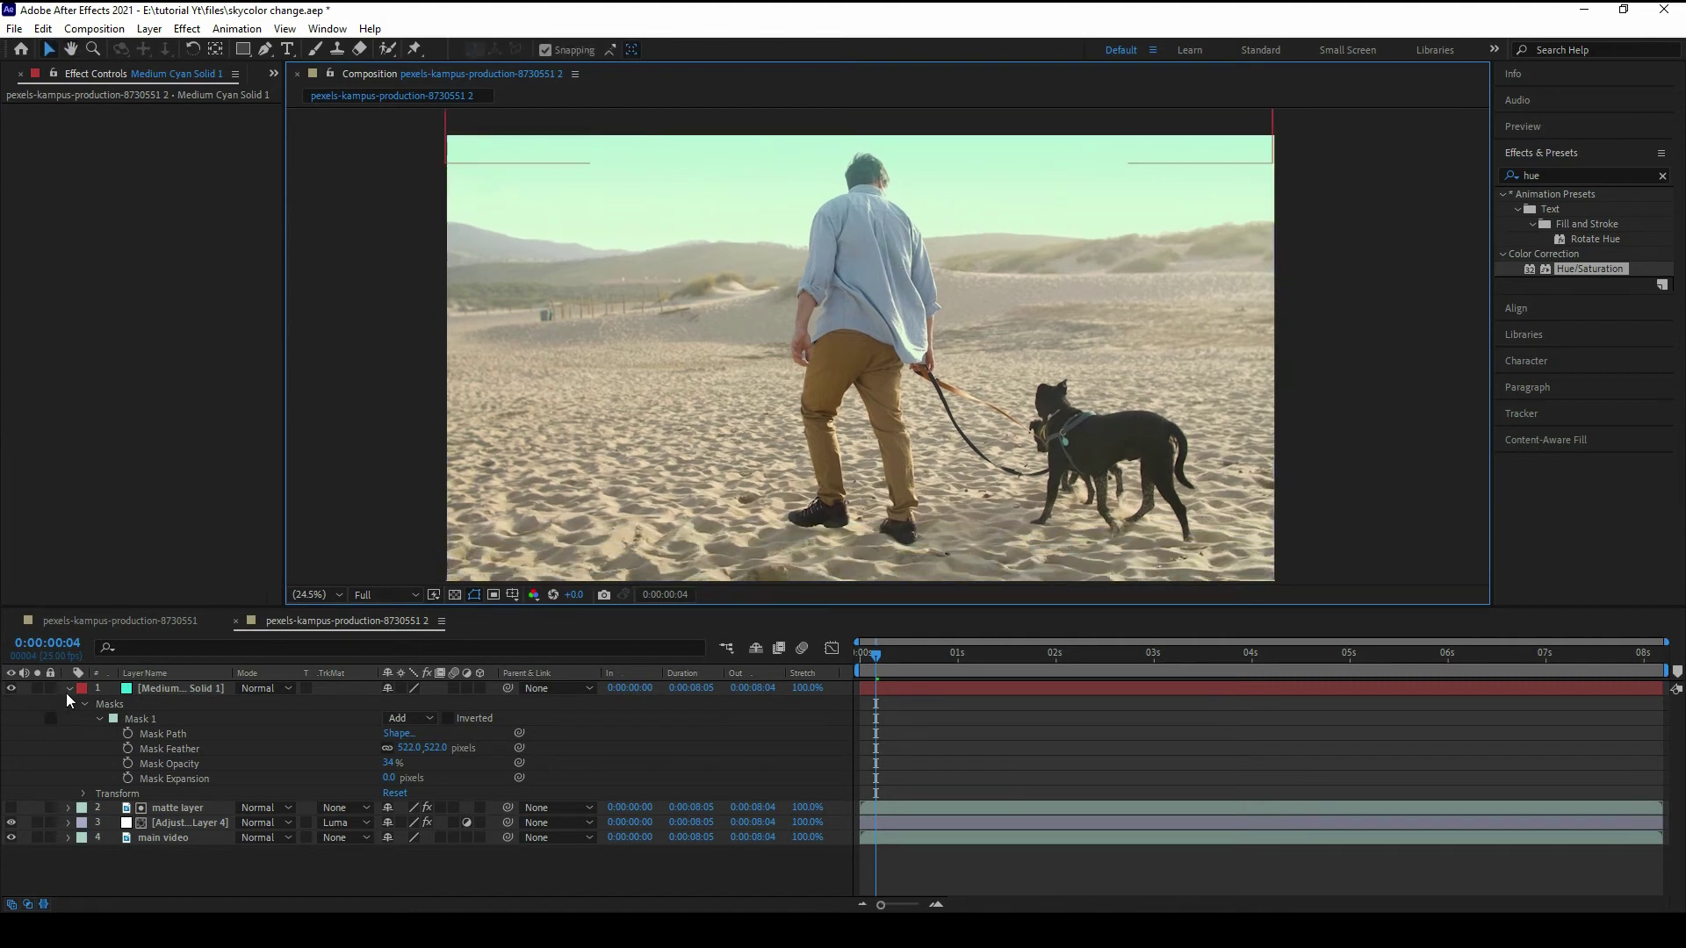
pyautogui.click(69, 690)
# Step: Turn the cyan solid back on and zoom in on the man's back
pyautogui.click(11, 689)
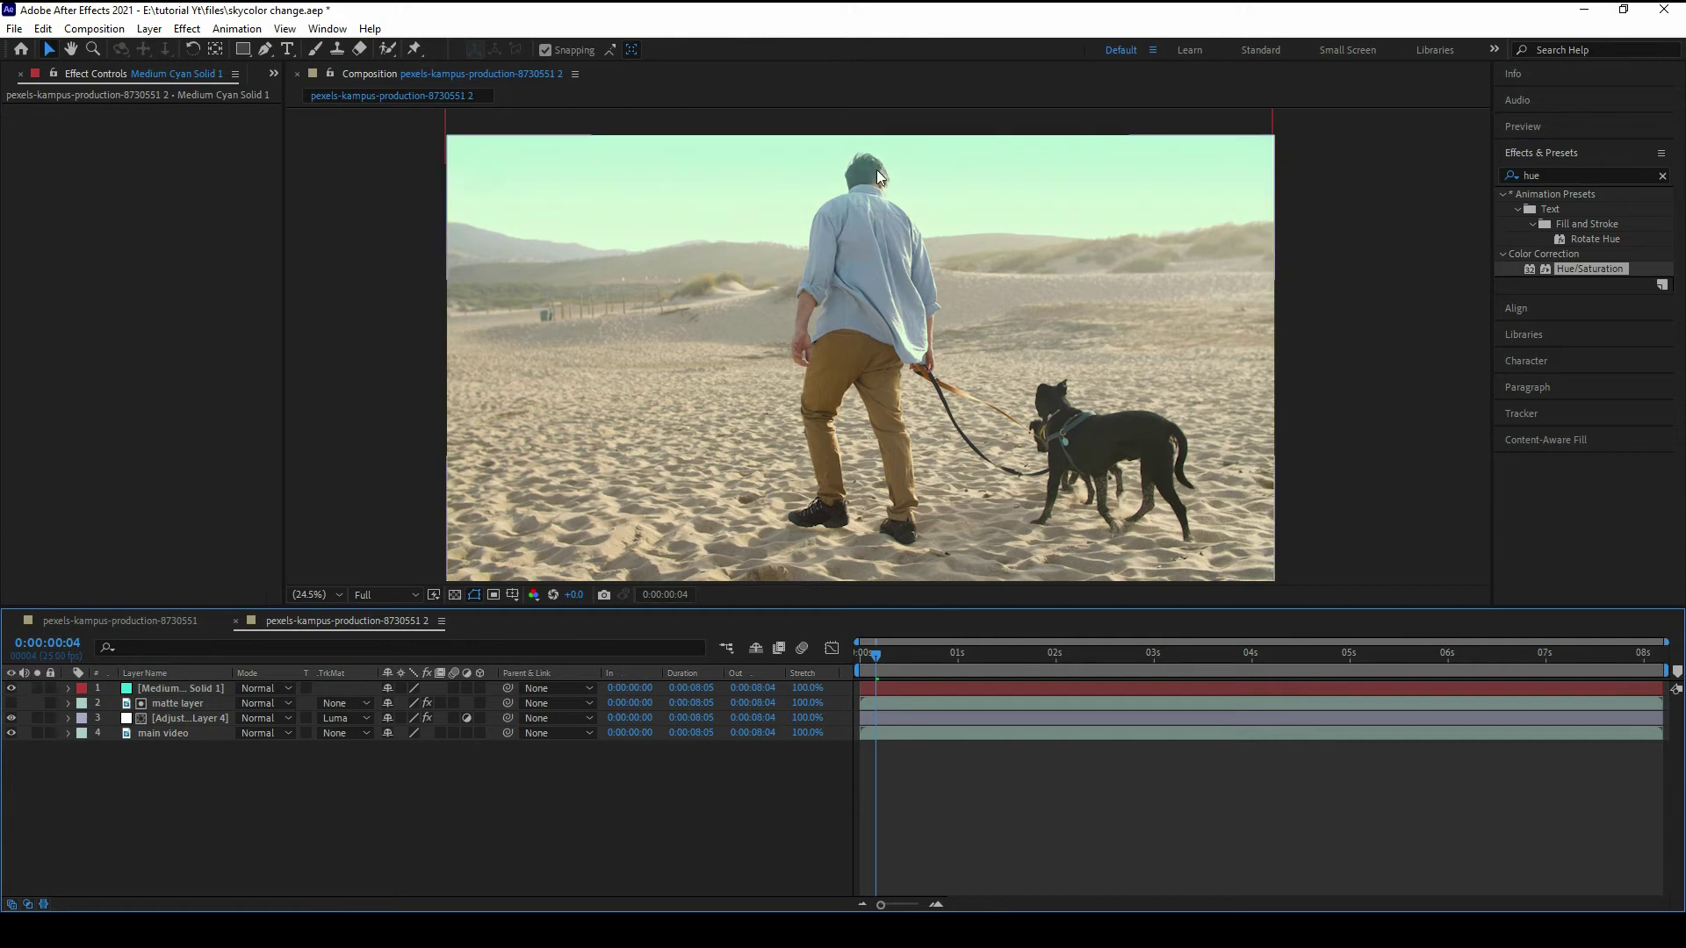
pyautogui.moveTo(889, 199)
pyautogui.mouseDown()
pyautogui.moveTo(915, 459)
pyautogui.moveTo(869, 213)
pyautogui.mouseUp()
pyautogui.scroll(2, 915, 459)
pyautogui.press('z')
pyautogui.press('v')
# Step: Toggle the cyan solid off and on twice to compare the sky with and without it
pyautogui.click(11, 690)
pyautogui.click(12, 689)
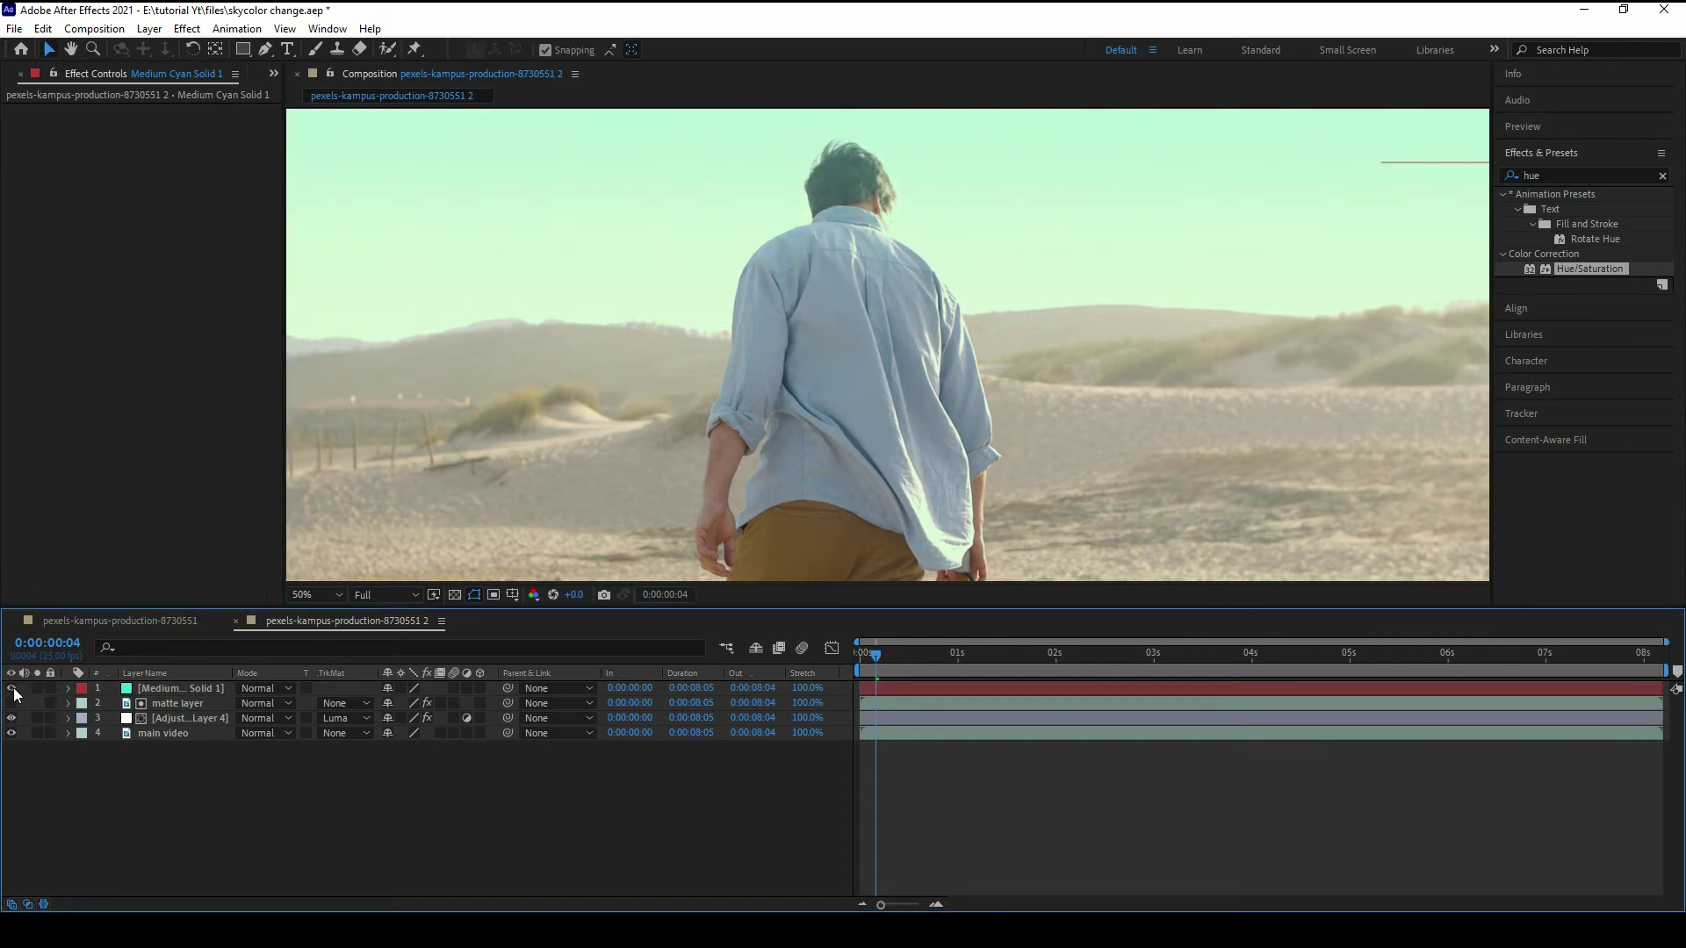
pyautogui.click(11, 690)
pyautogui.click(12, 689)
# Step: Zoom the viewer back to 25%, recentre the frame, and select the main video layer
pyautogui.press('z')
pyautogui.keyDown('alt'); pyautogui.click(980, 358); pyautogui.keyUp('alt')
pyautogui.keyDown('alt'); pyautogui.click(980, 359); pyautogui.keyUp('alt')
pyautogui.click(979, 358)
pyautogui.moveTo(803, 444); pyautogui.dragTo(922, 324)
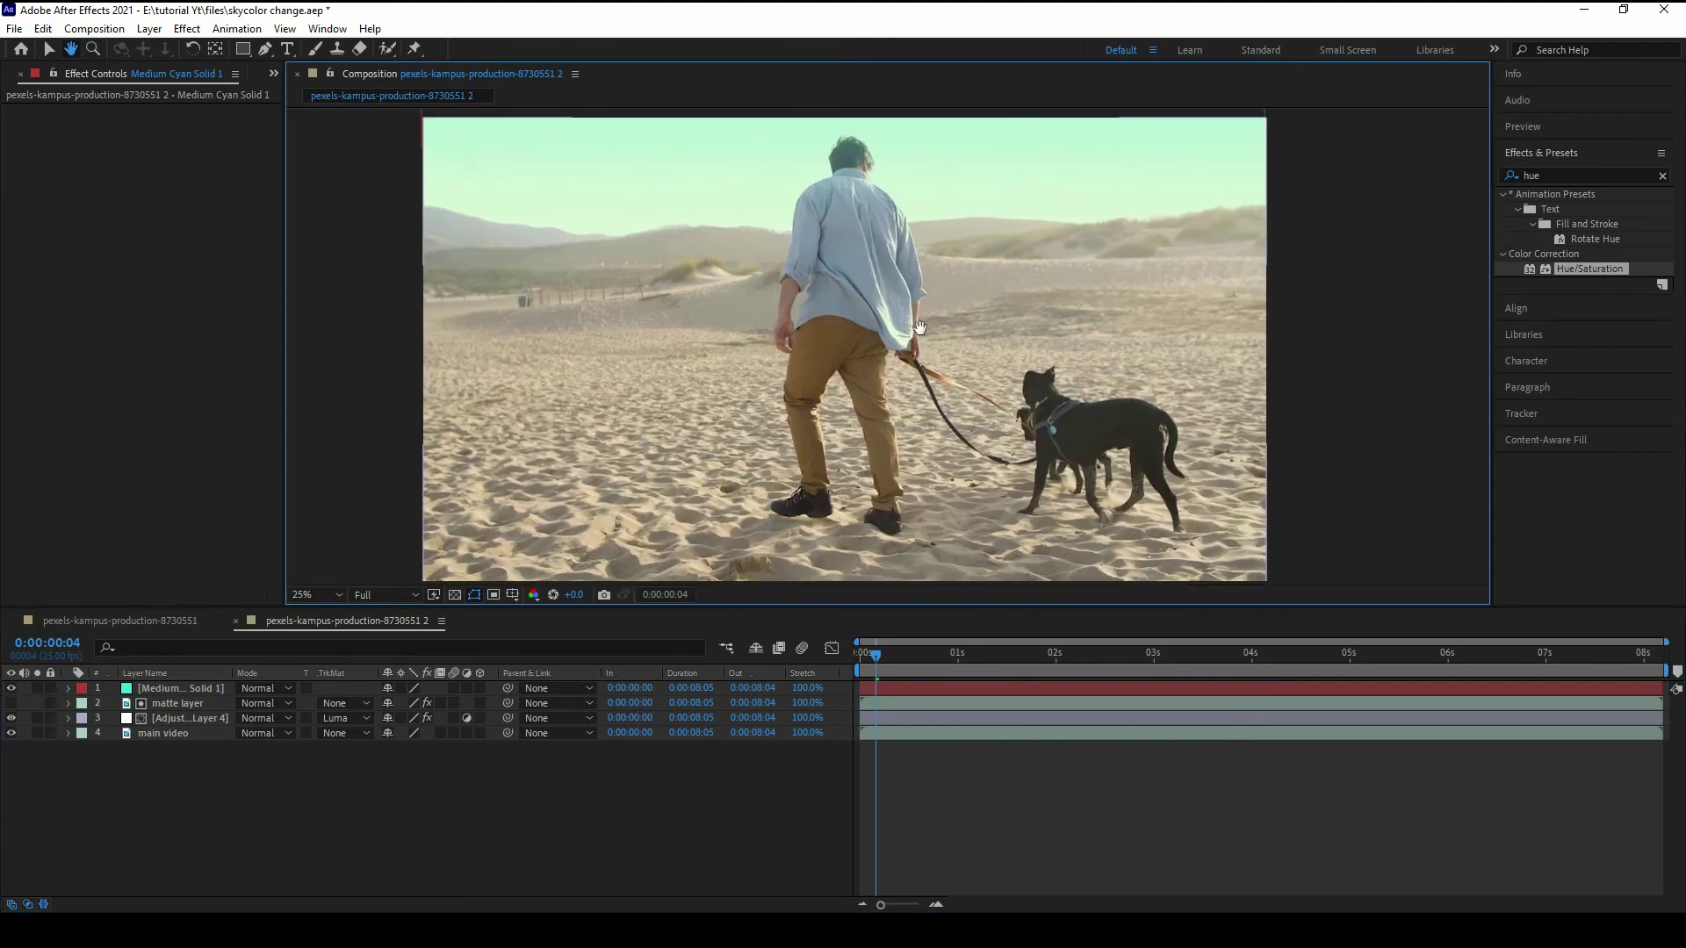
pyautogui.click(201, 733)
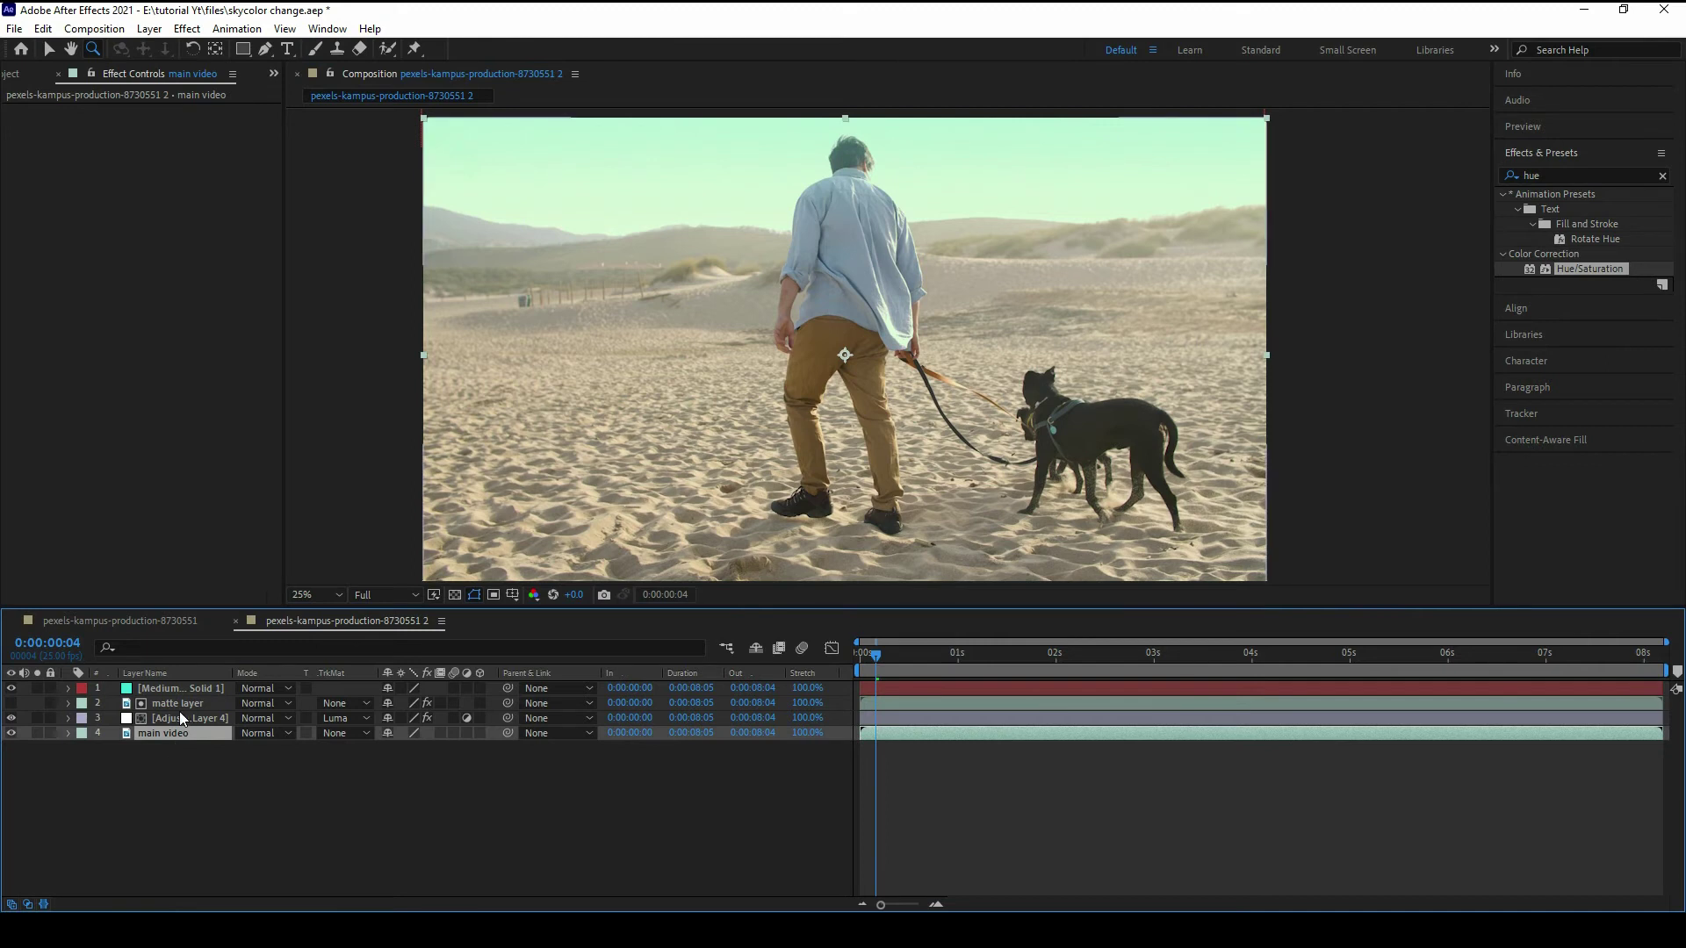
# Step: Duplicate matte layer and main video with Edit > Duplicate and move the copies to the top
pyautogui.click(176, 703)
pyautogui.click(176, 733)
pyautogui.keyDown('ctrl'); pyautogui.click(197, 704); pyautogui.keyUp('ctrl')
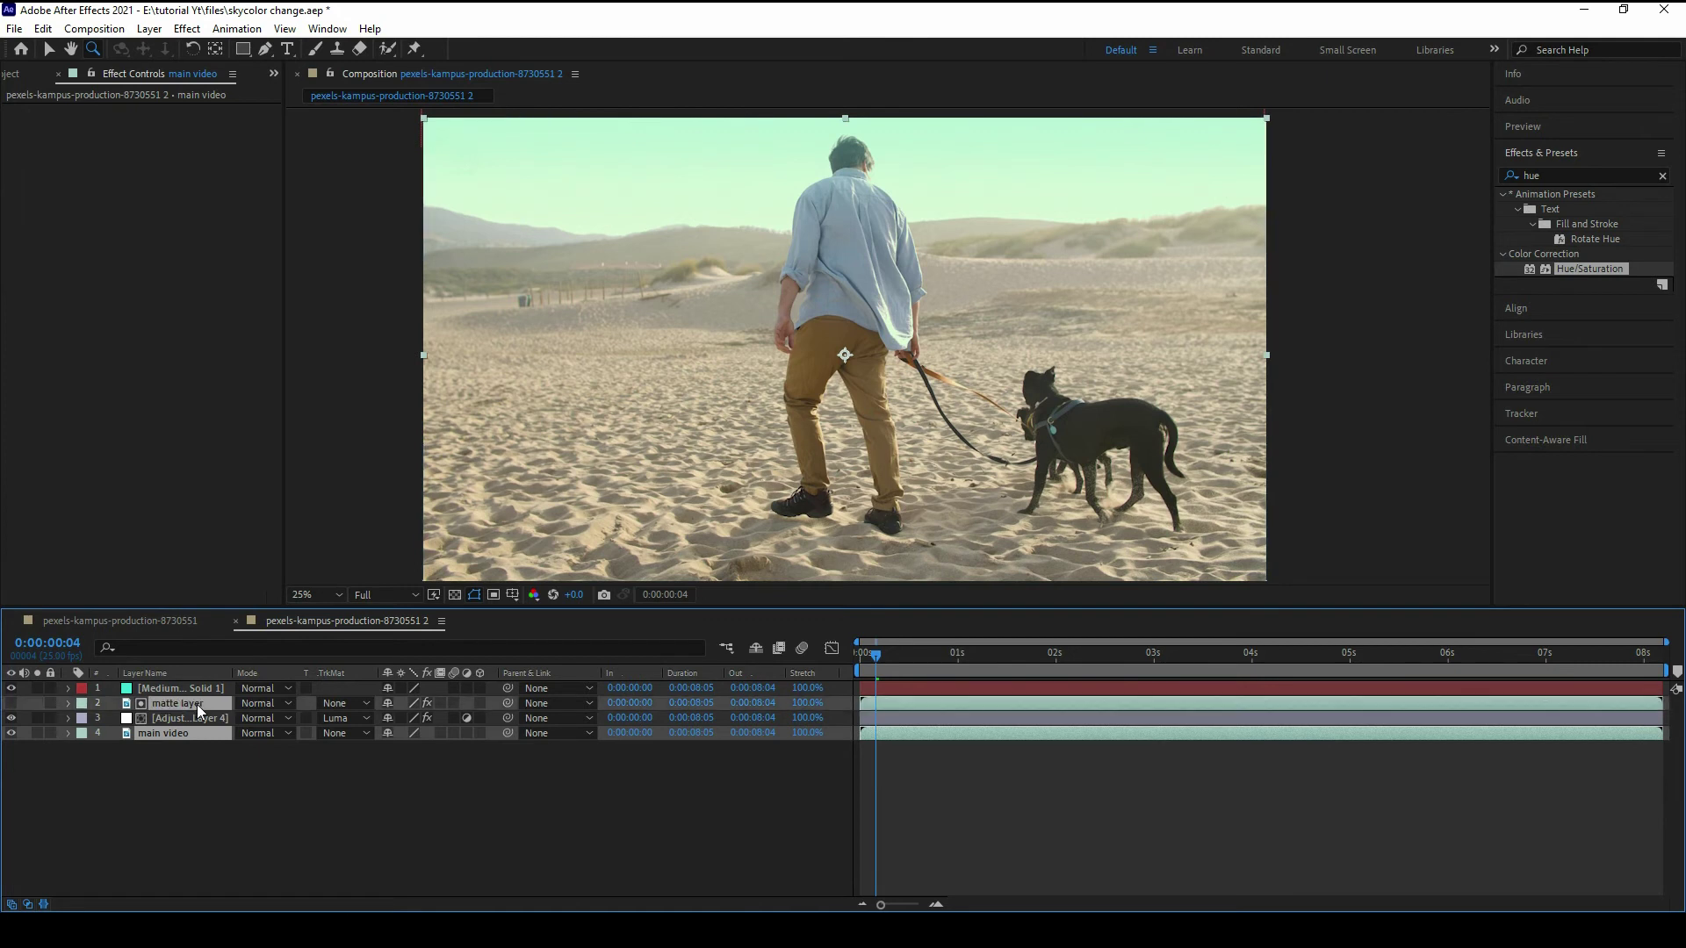
pyautogui.click(42, 29)
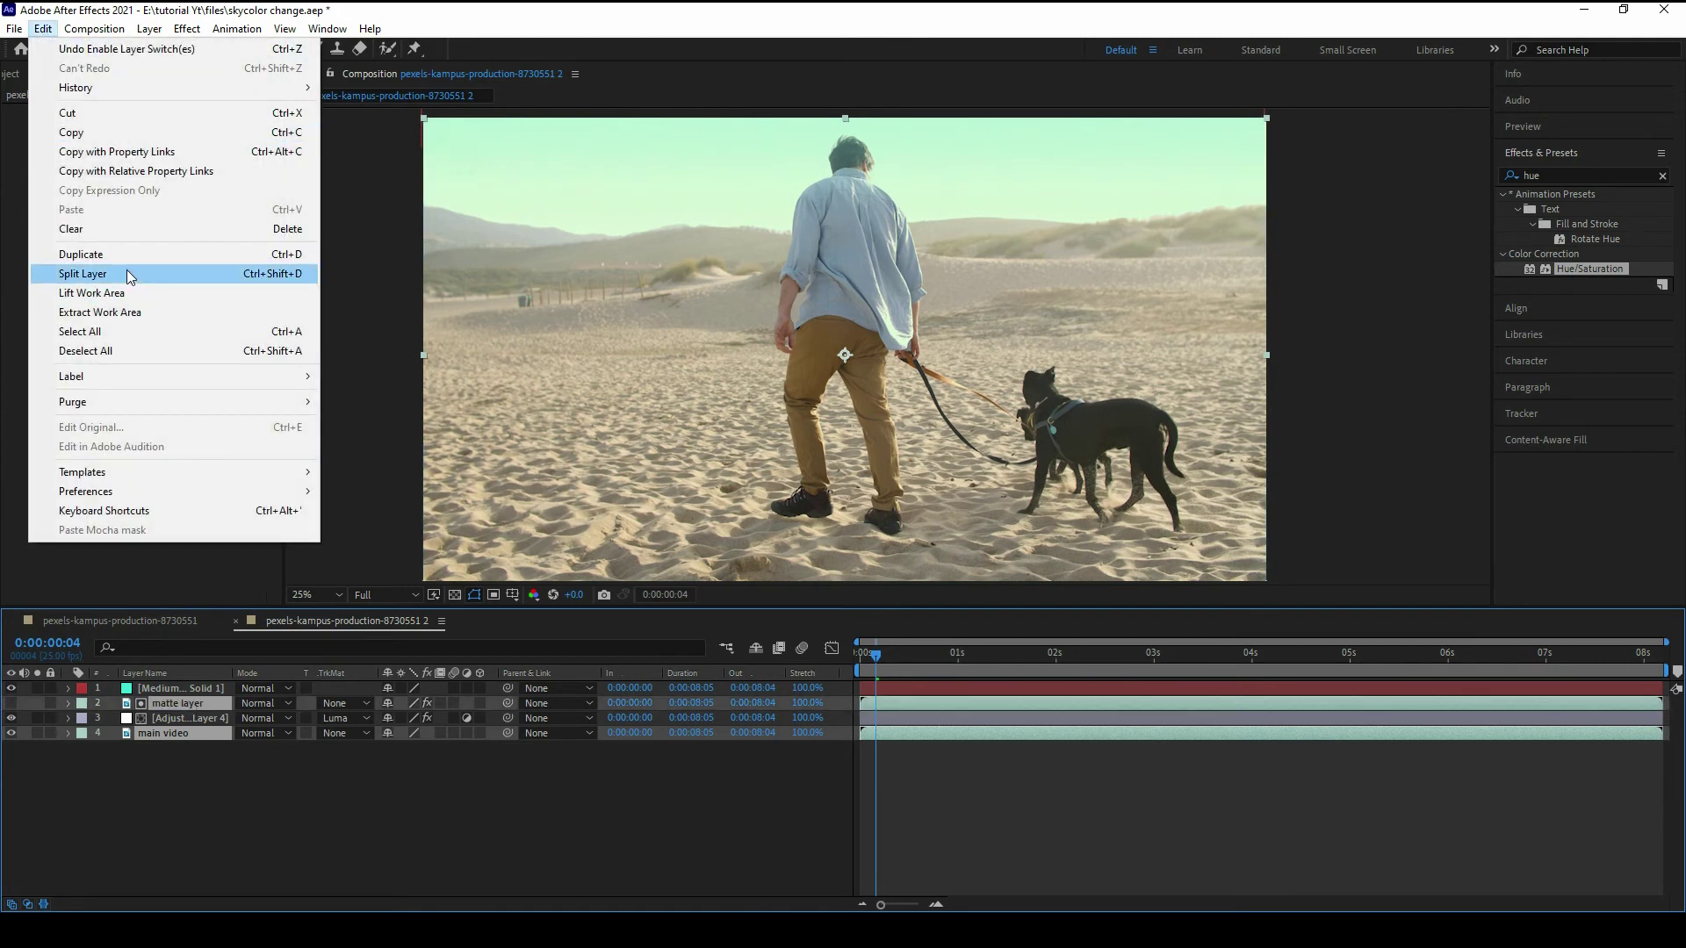
pyautogui.click(103, 255)
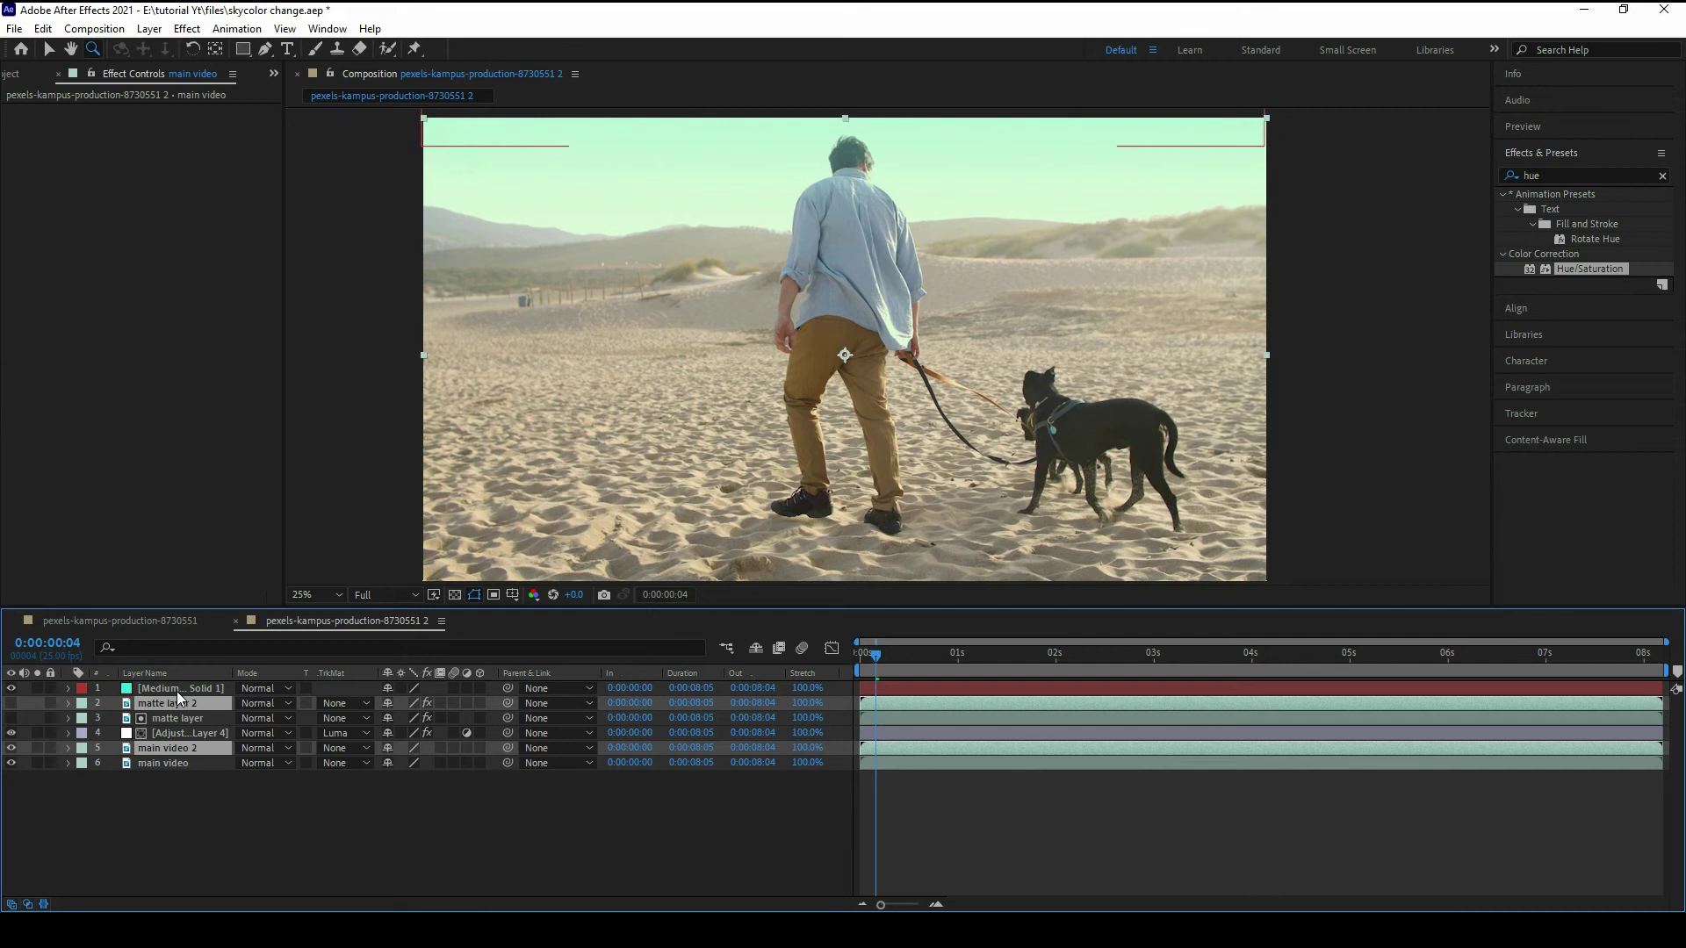
pyautogui.moveTo(171, 699); pyautogui.dragTo(178, 684)
pyautogui.click(351, 834)
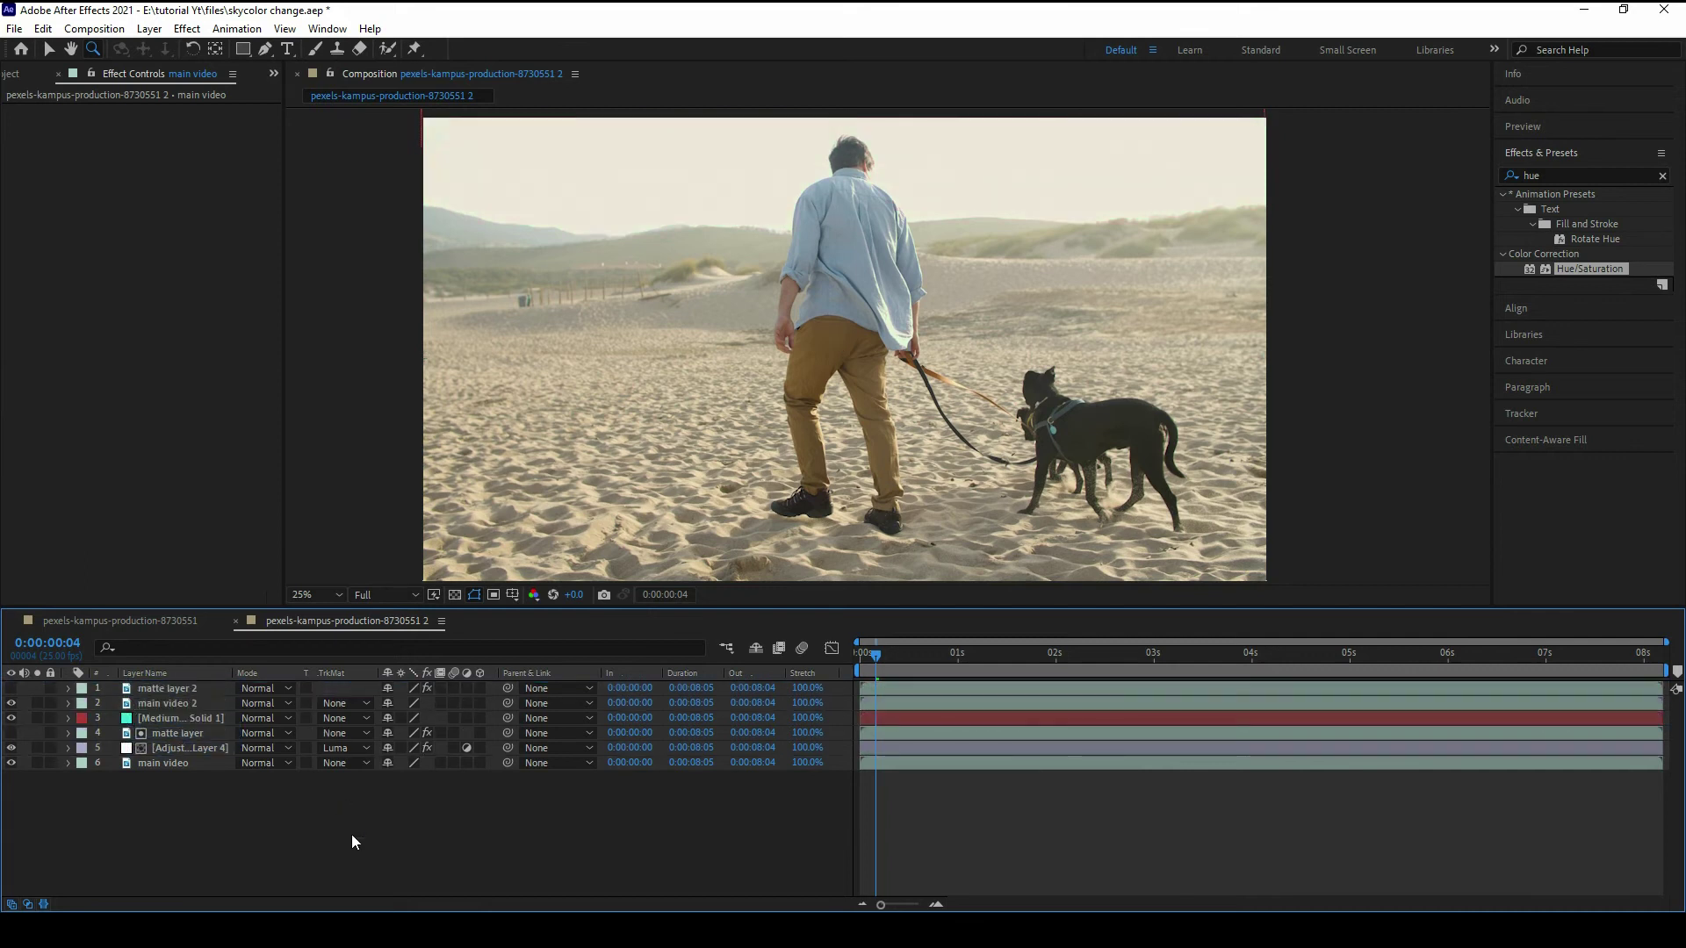
# Step: Set main video 2's track matte to matte layer 2 as Luma Inverted
pyautogui.click(195, 701)
pyautogui.click(340, 705)
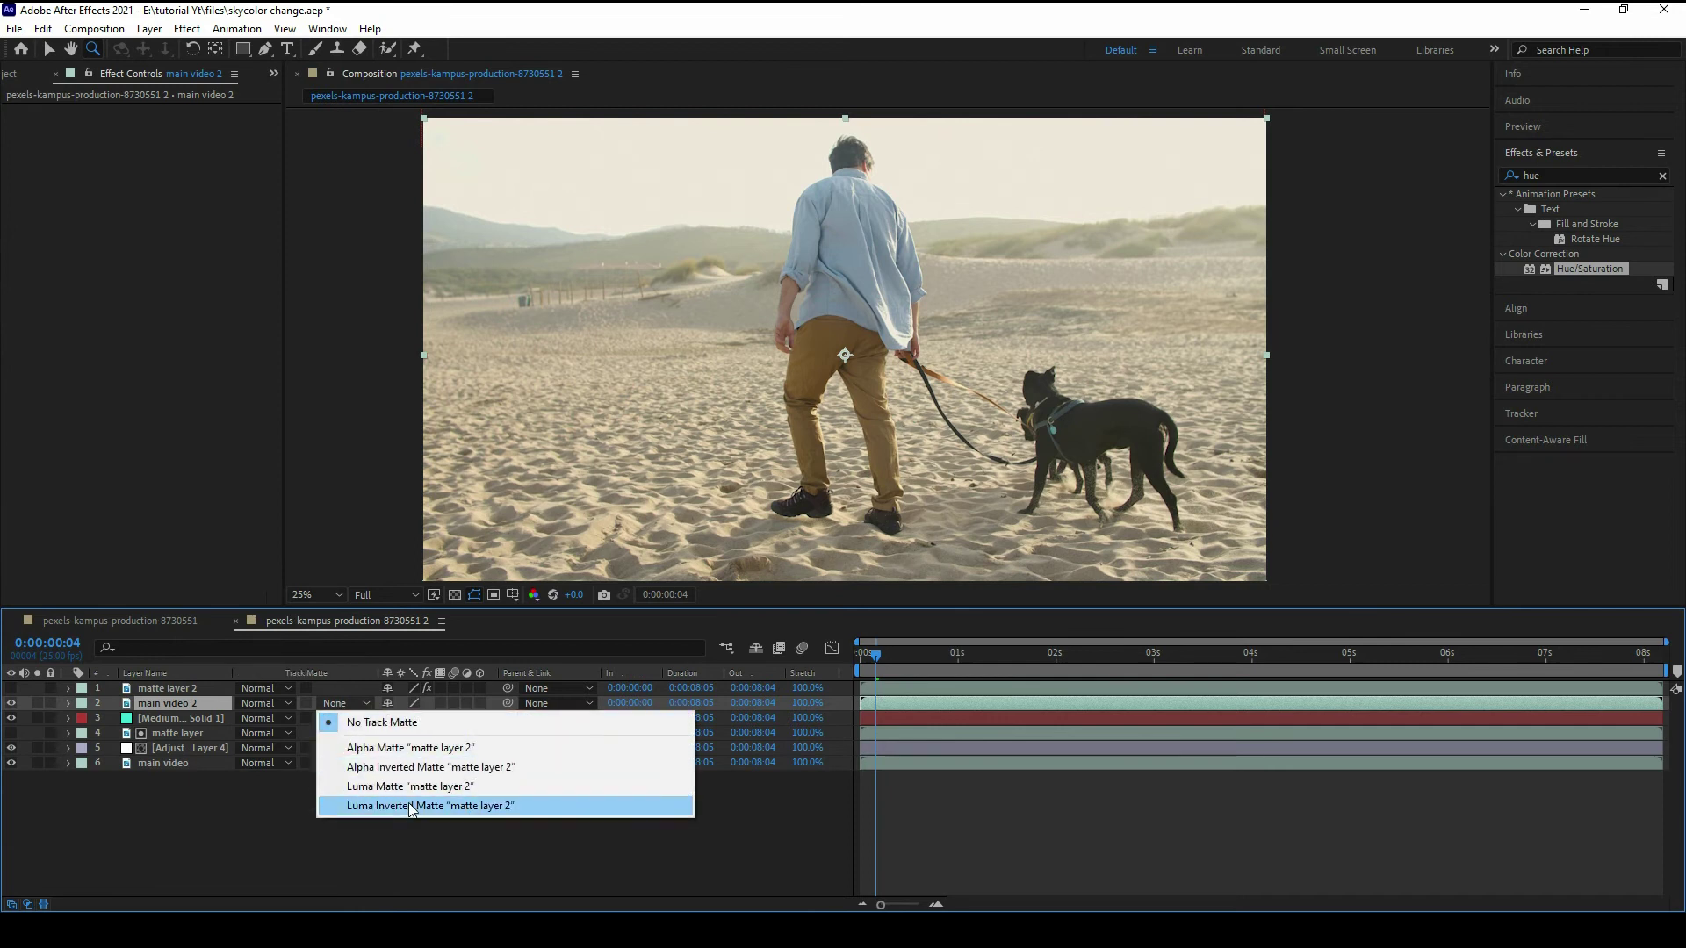
pyautogui.click(409, 807)
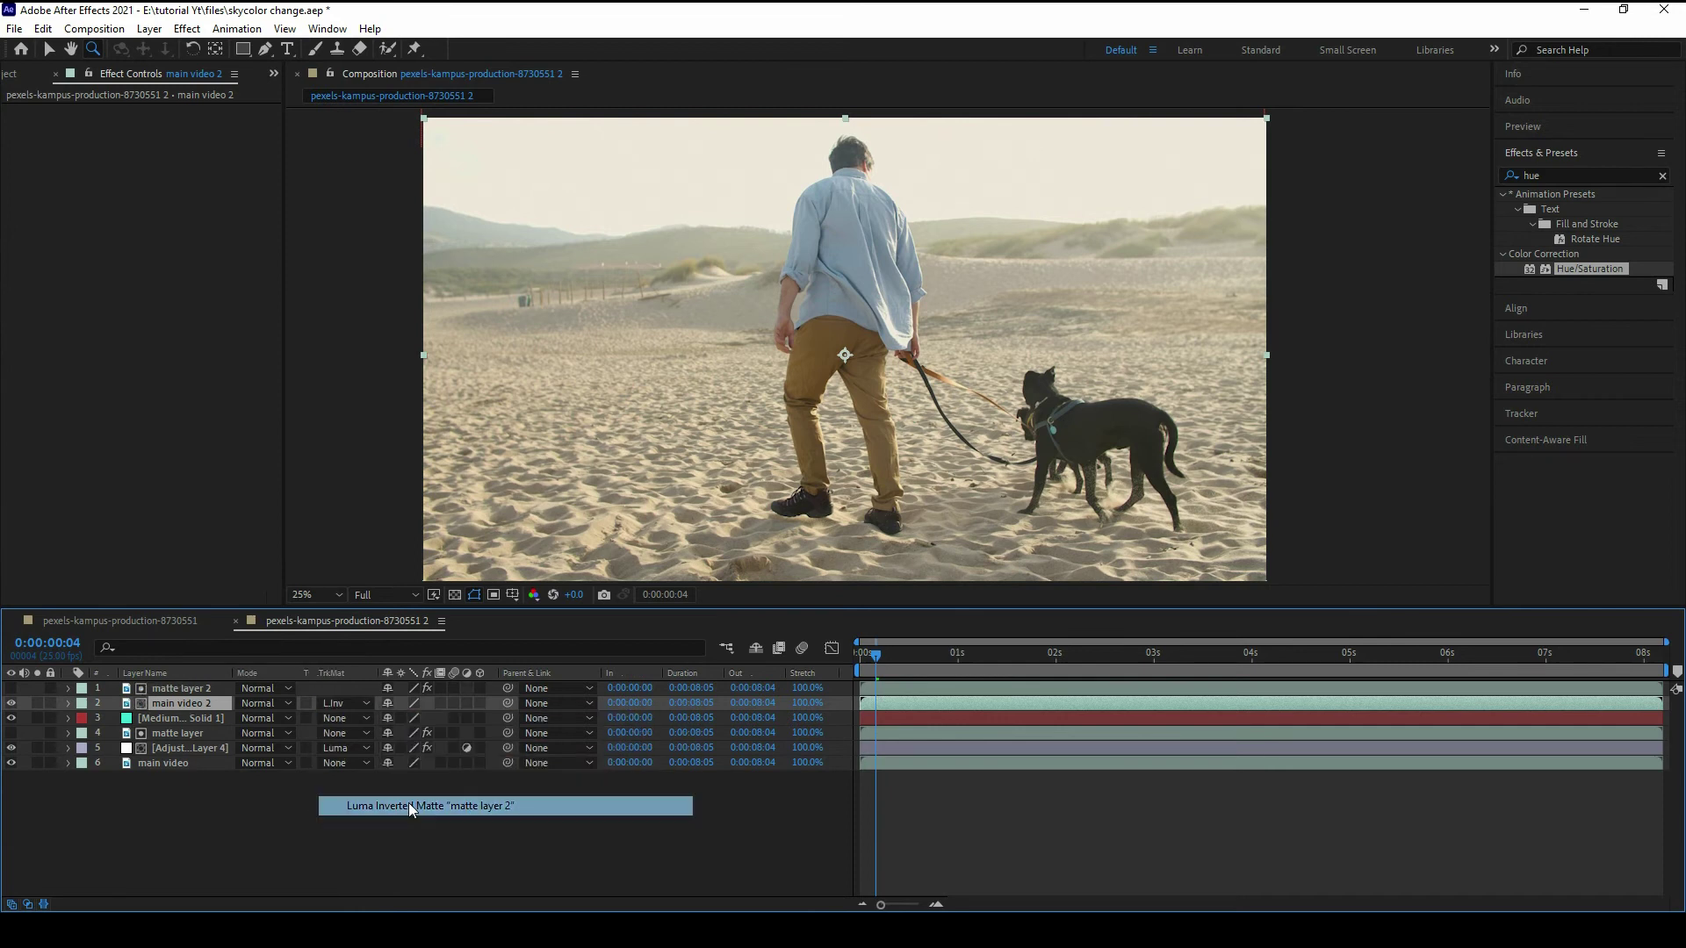
# Step: Toggle the cyan solid to compare the sky, then fit the whole beach frame in view
pyautogui.click(12, 719)
pyautogui.click(13, 719)
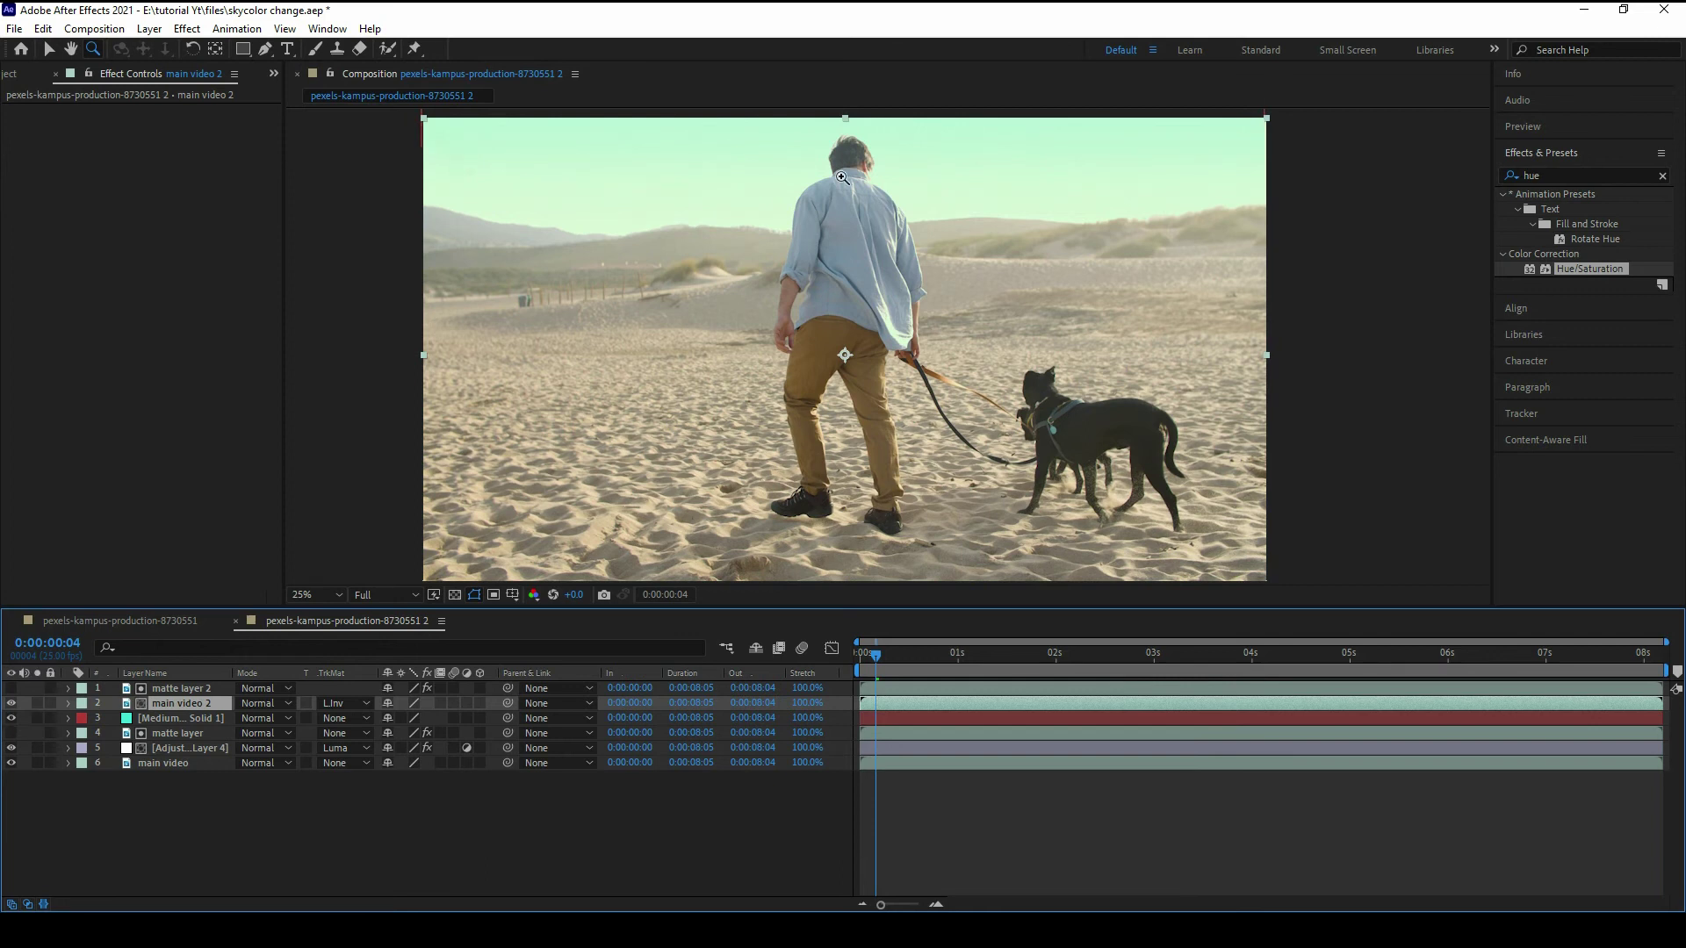
pyautogui.scroll(4, 986, 456)
pyautogui.moveTo(919, 351); pyautogui.dragTo(905, 288)
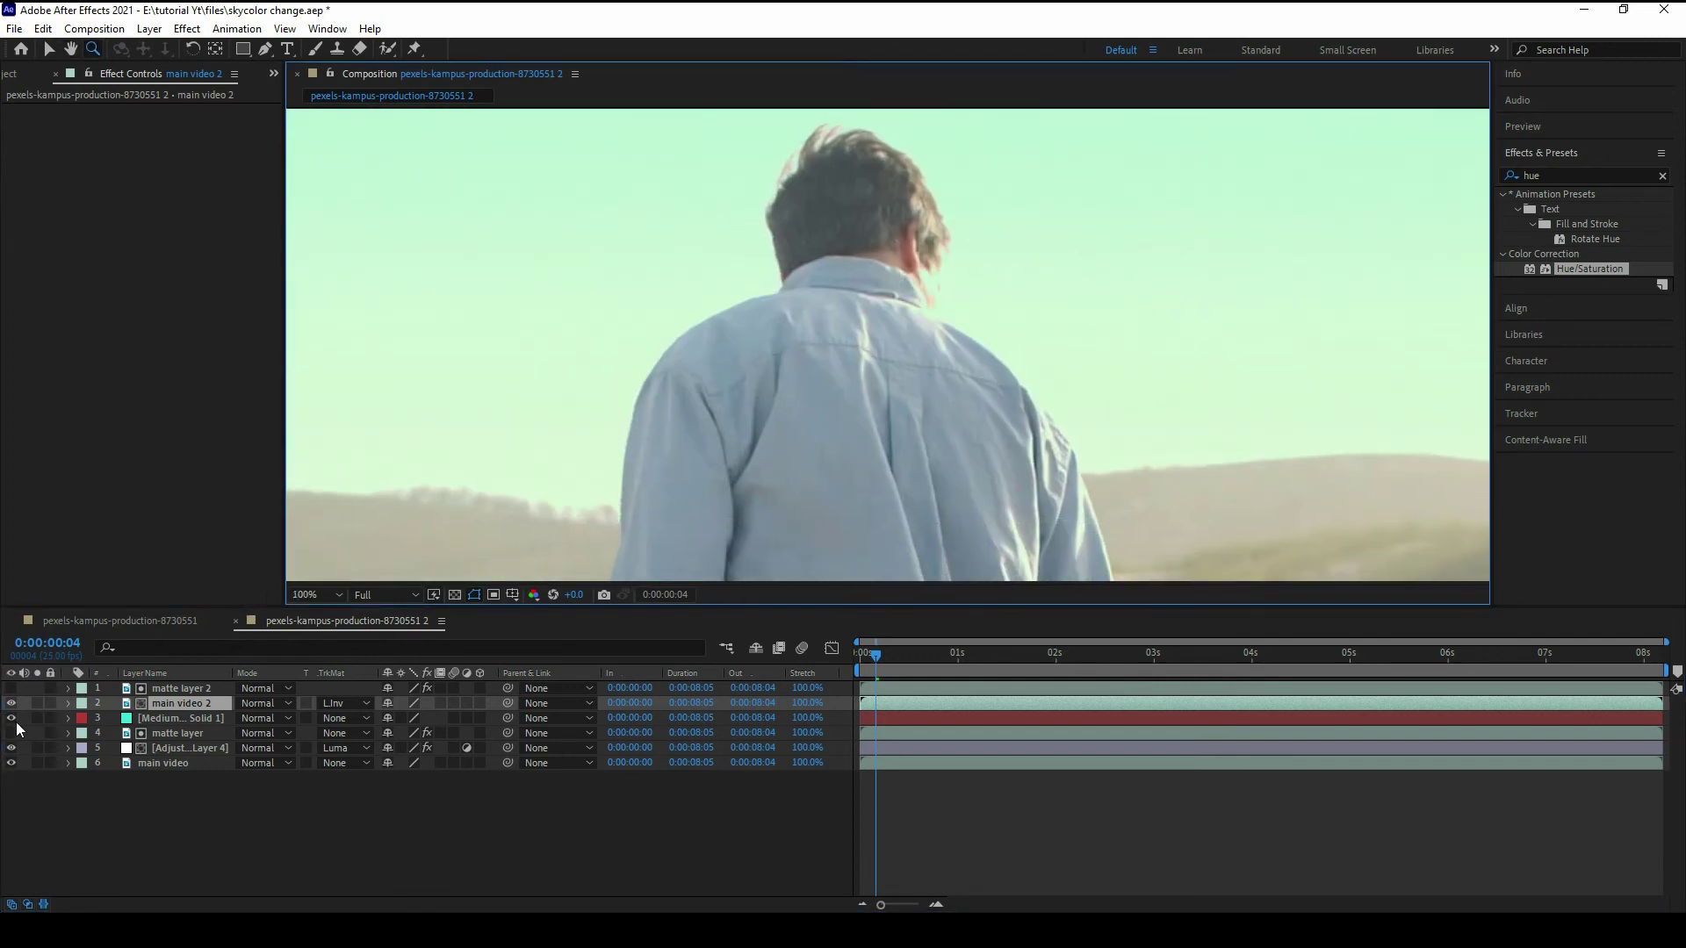
pyautogui.click(12, 718)
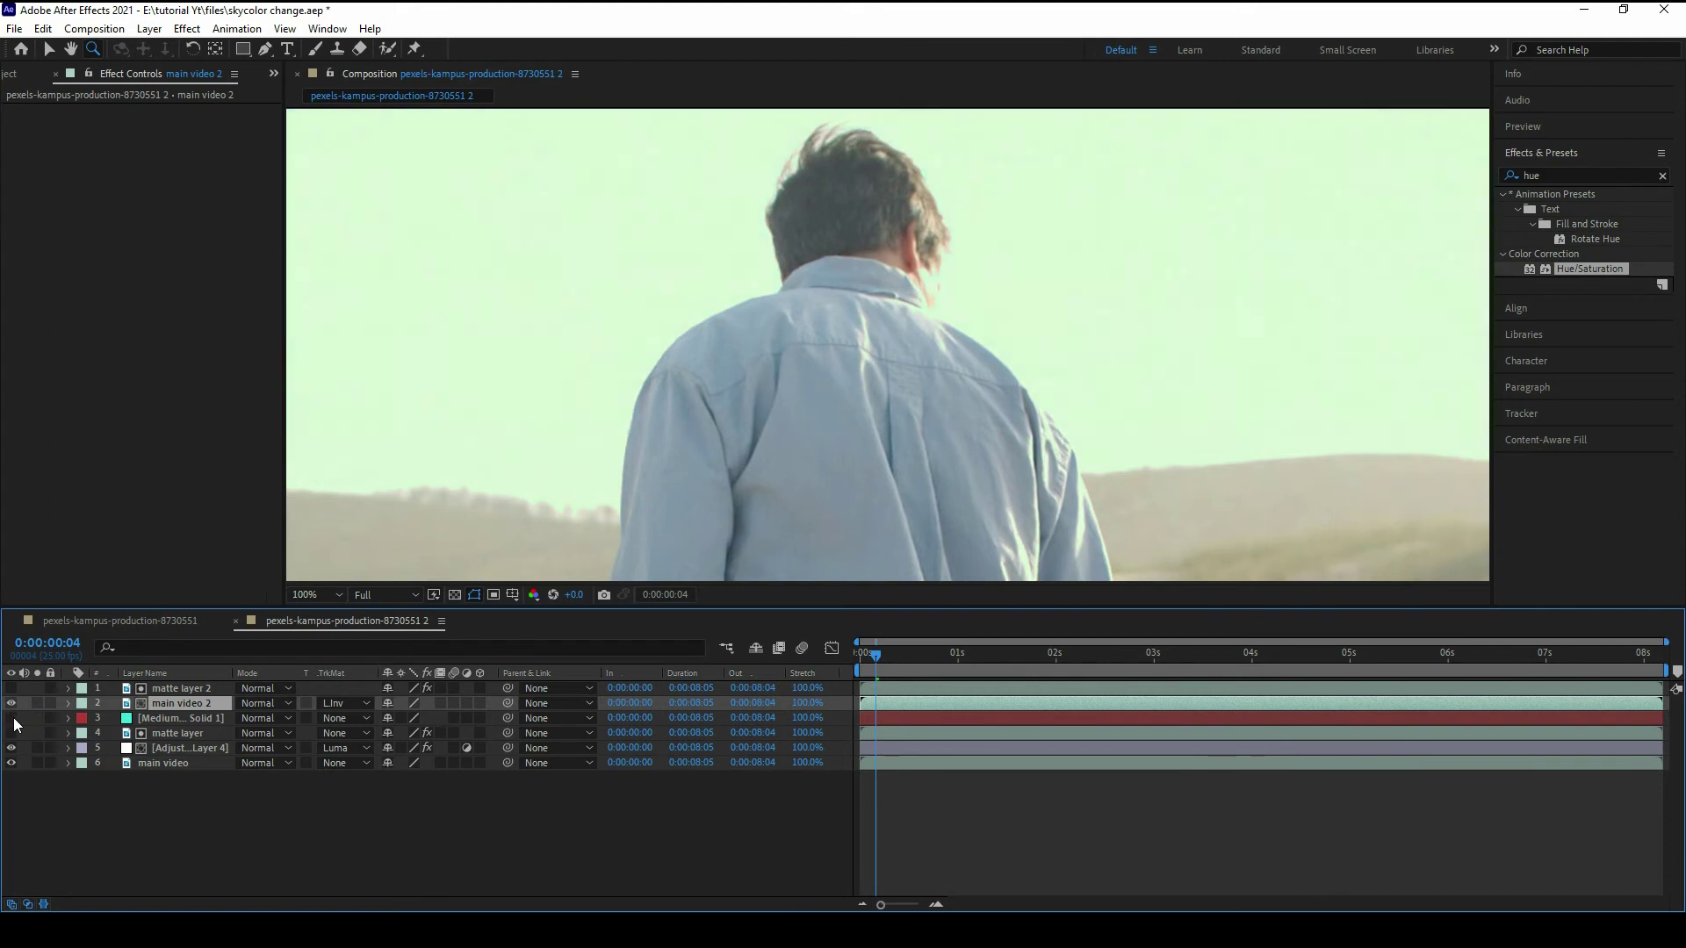
pyautogui.scroll(-4, 904, 369)
pyautogui.moveTo(962, 347); pyautogui.dragTo(967, 188)
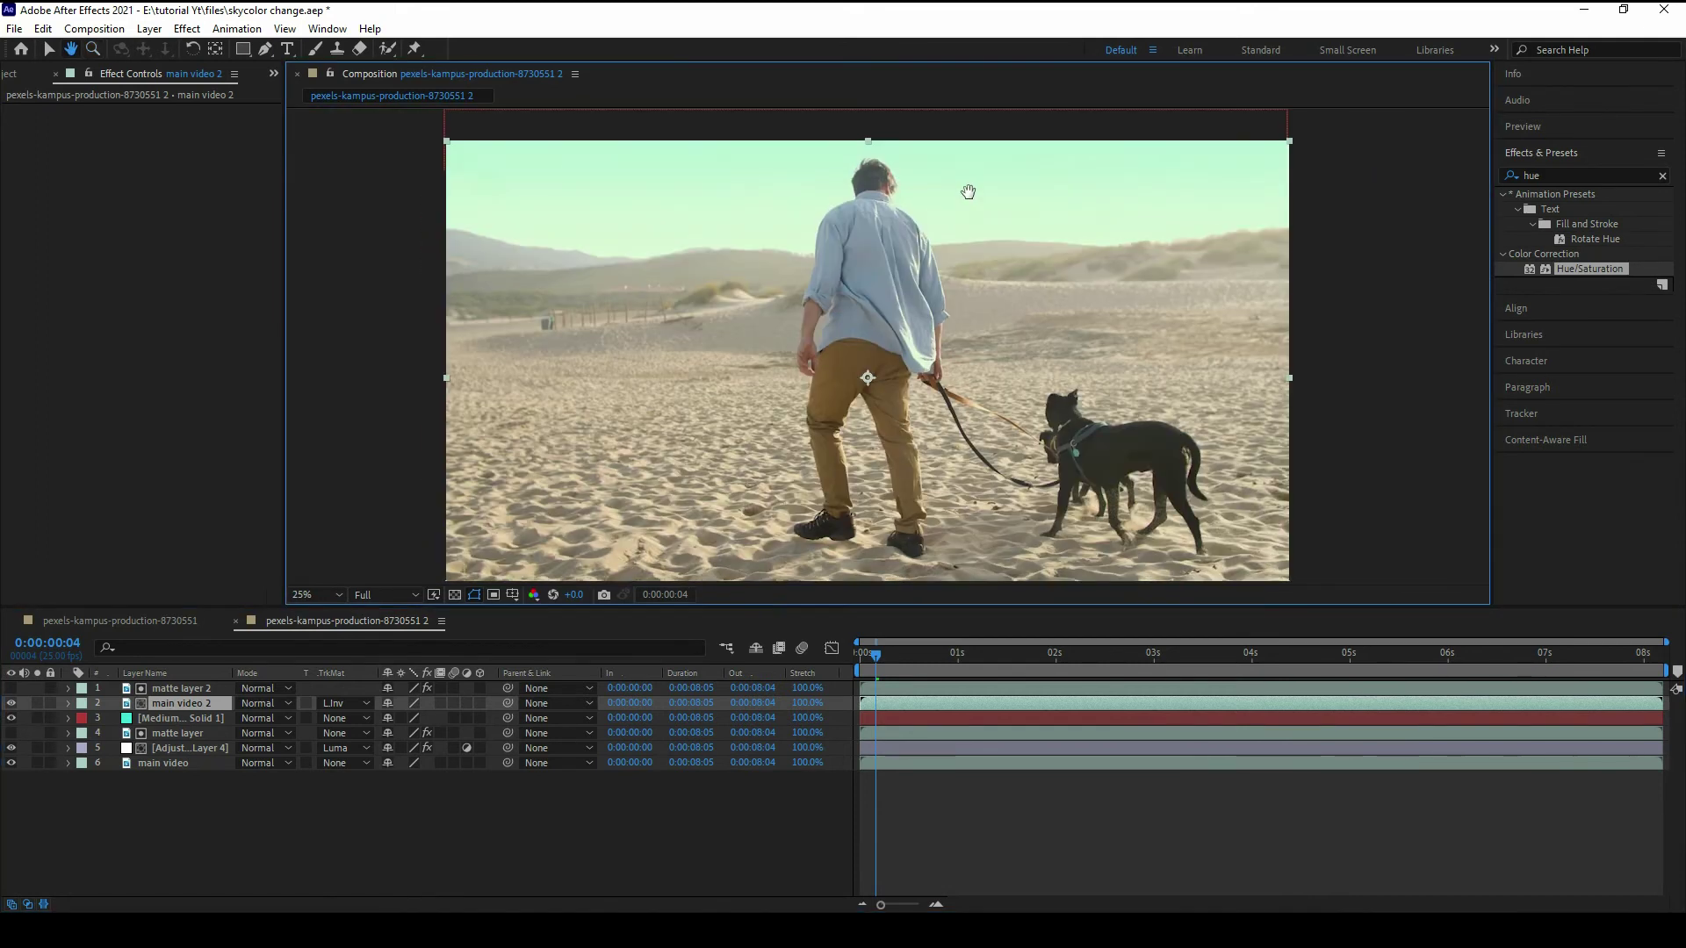
pyautogui.press('v')
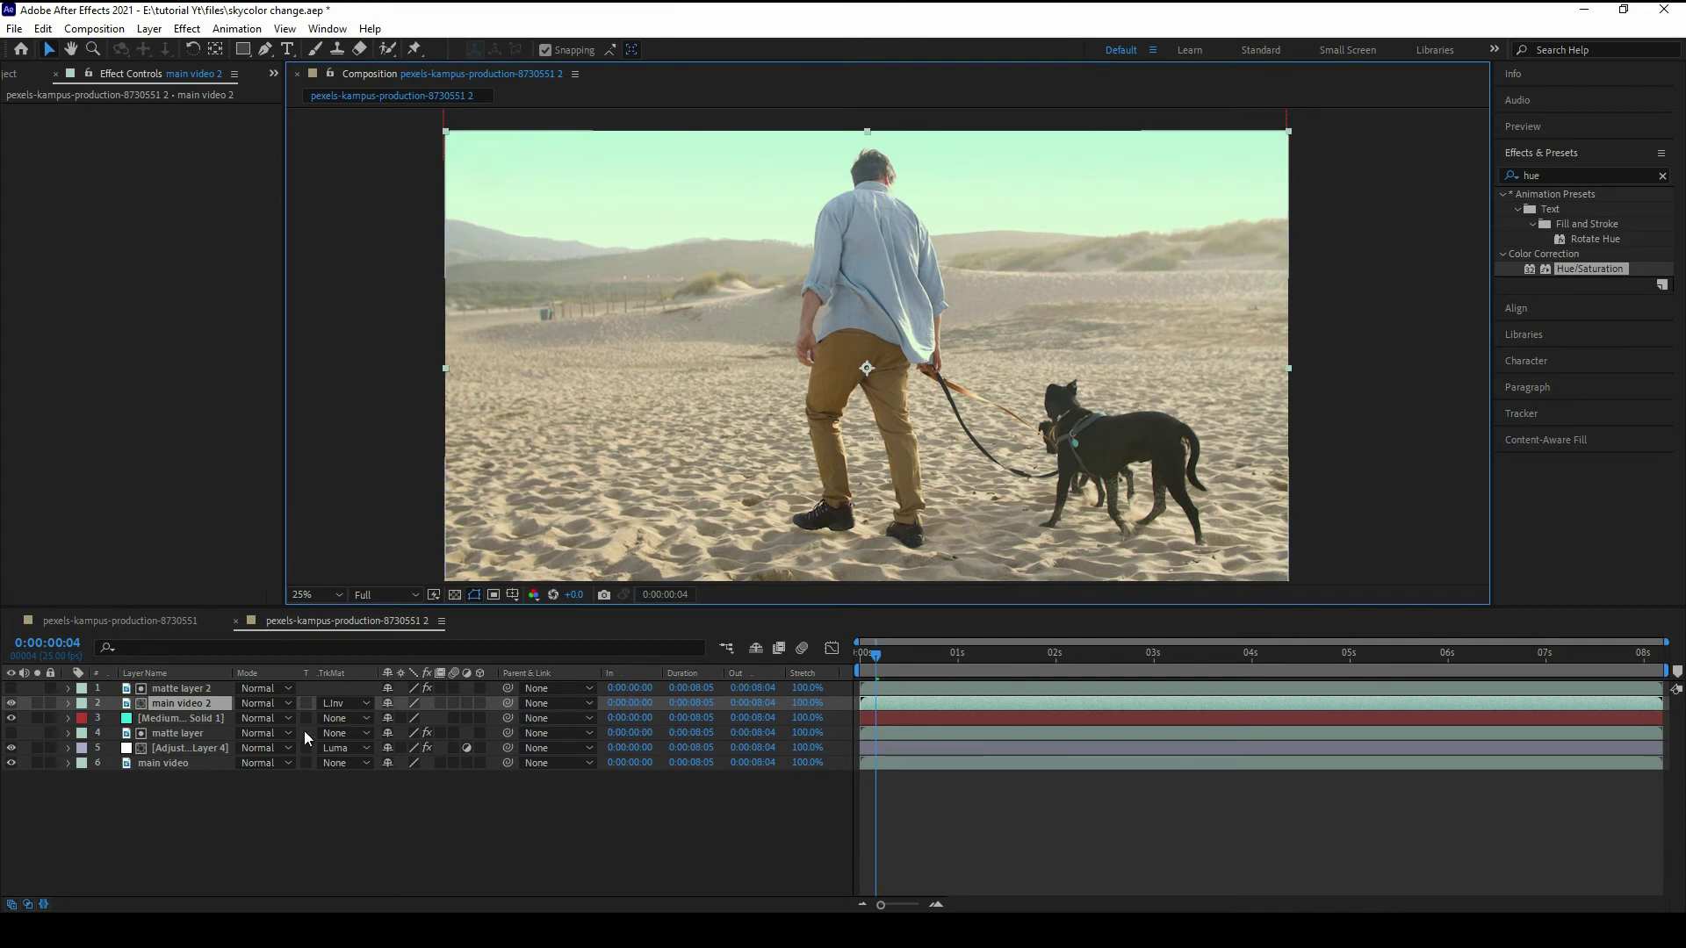
pyautogui.rightClick(306, 807)
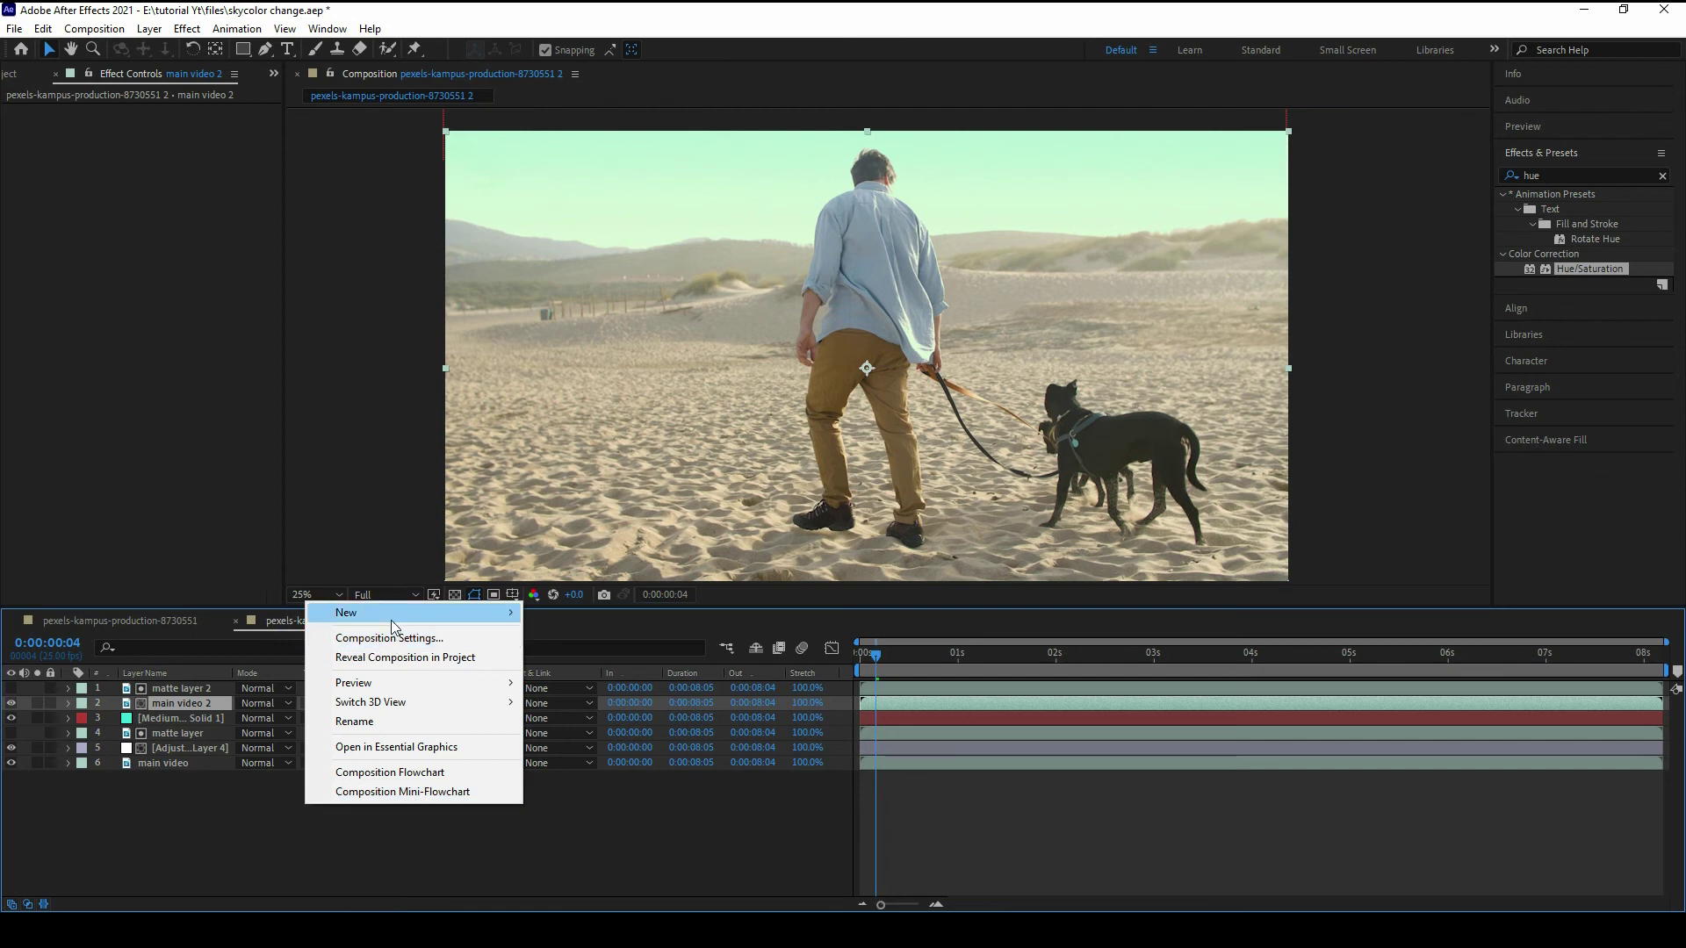
# Step: Add a new adjustment layer and move it to the top of the layer stack
pyautogui.moveTo(392, 613)
pyautogui.click(620, 755)
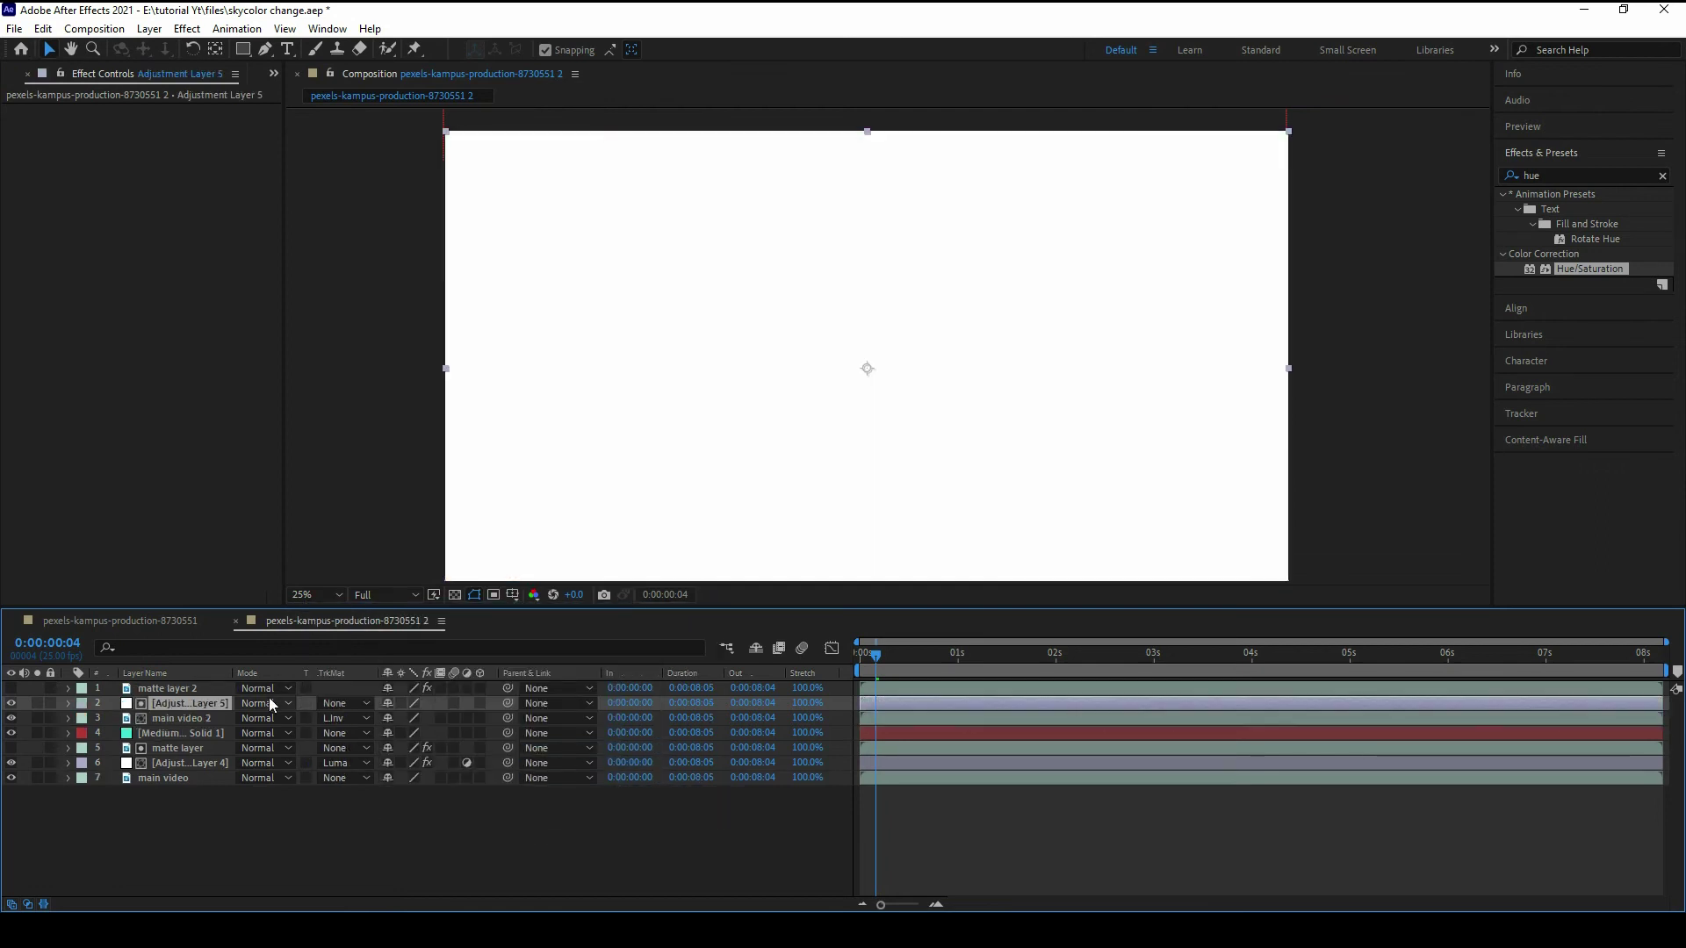
pyautogui.moveTo(204, 702); pyautogui.dragTo(184, 683)
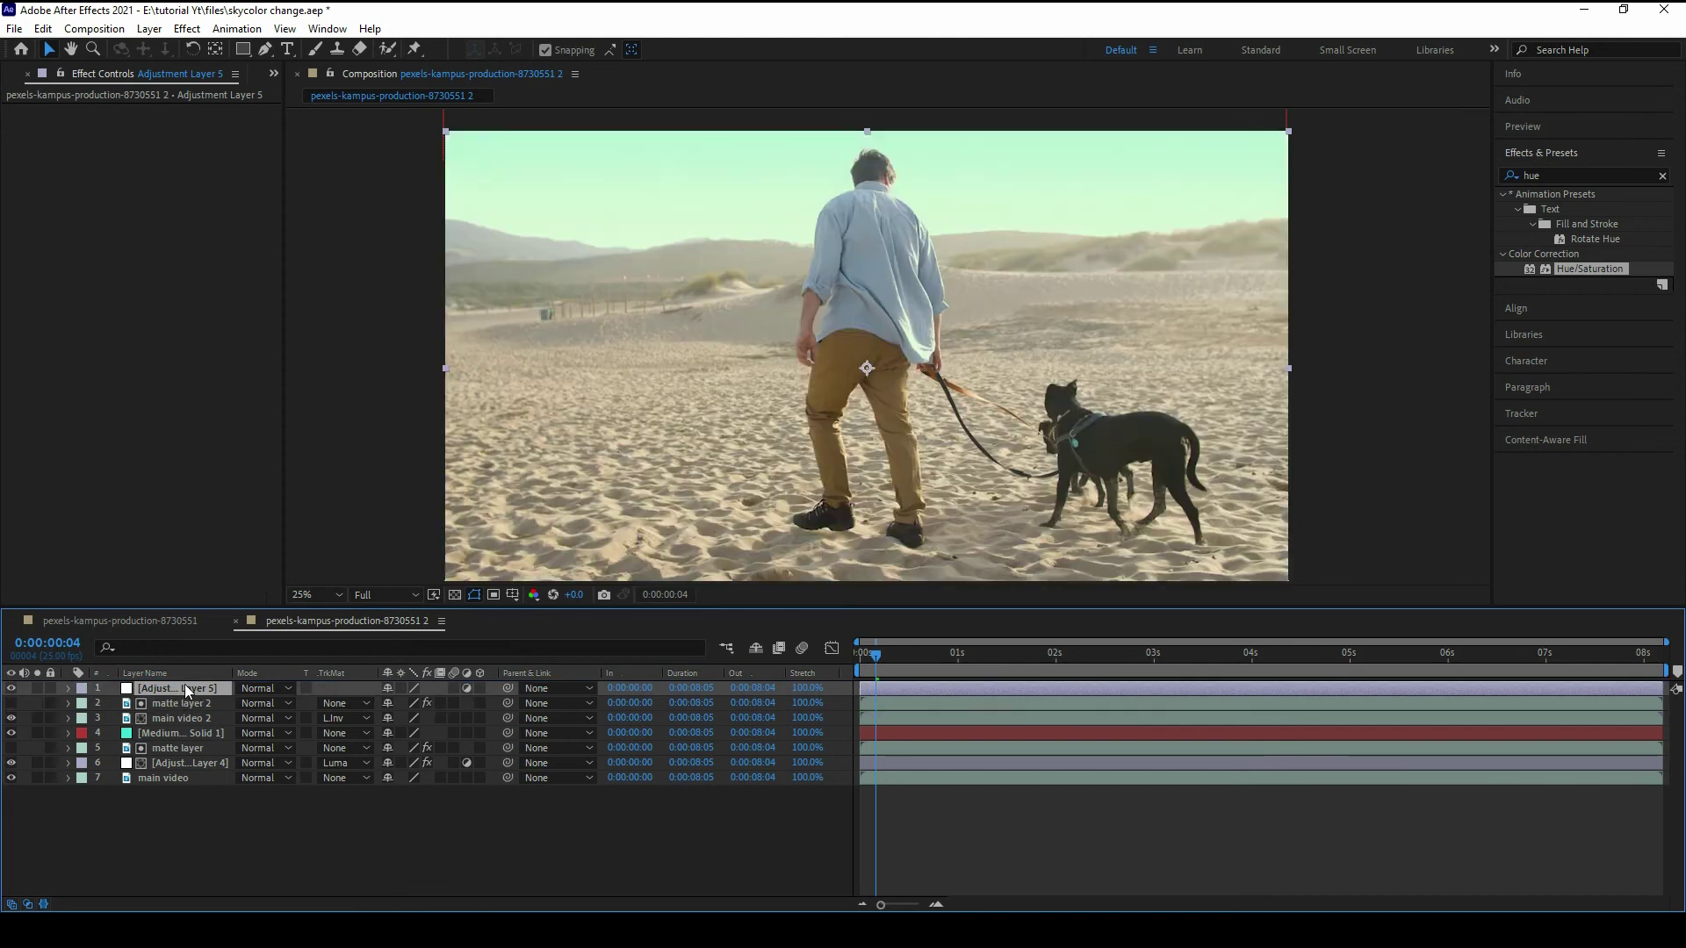
# Step: Search 'lume' in Effects & Presets and apply Lumetri Color to the new adjustment layer
pyautogui.click(1558, 177)
pyautogui.write('lu')
pyautogui.press('BackSpace')
pyautogui.press('BackSpace')
pyautogui.press('BackSpace')
pyautogui.press('BackSpace')
pyautogui.press('BackSpace')
pyautogui.write('lum')
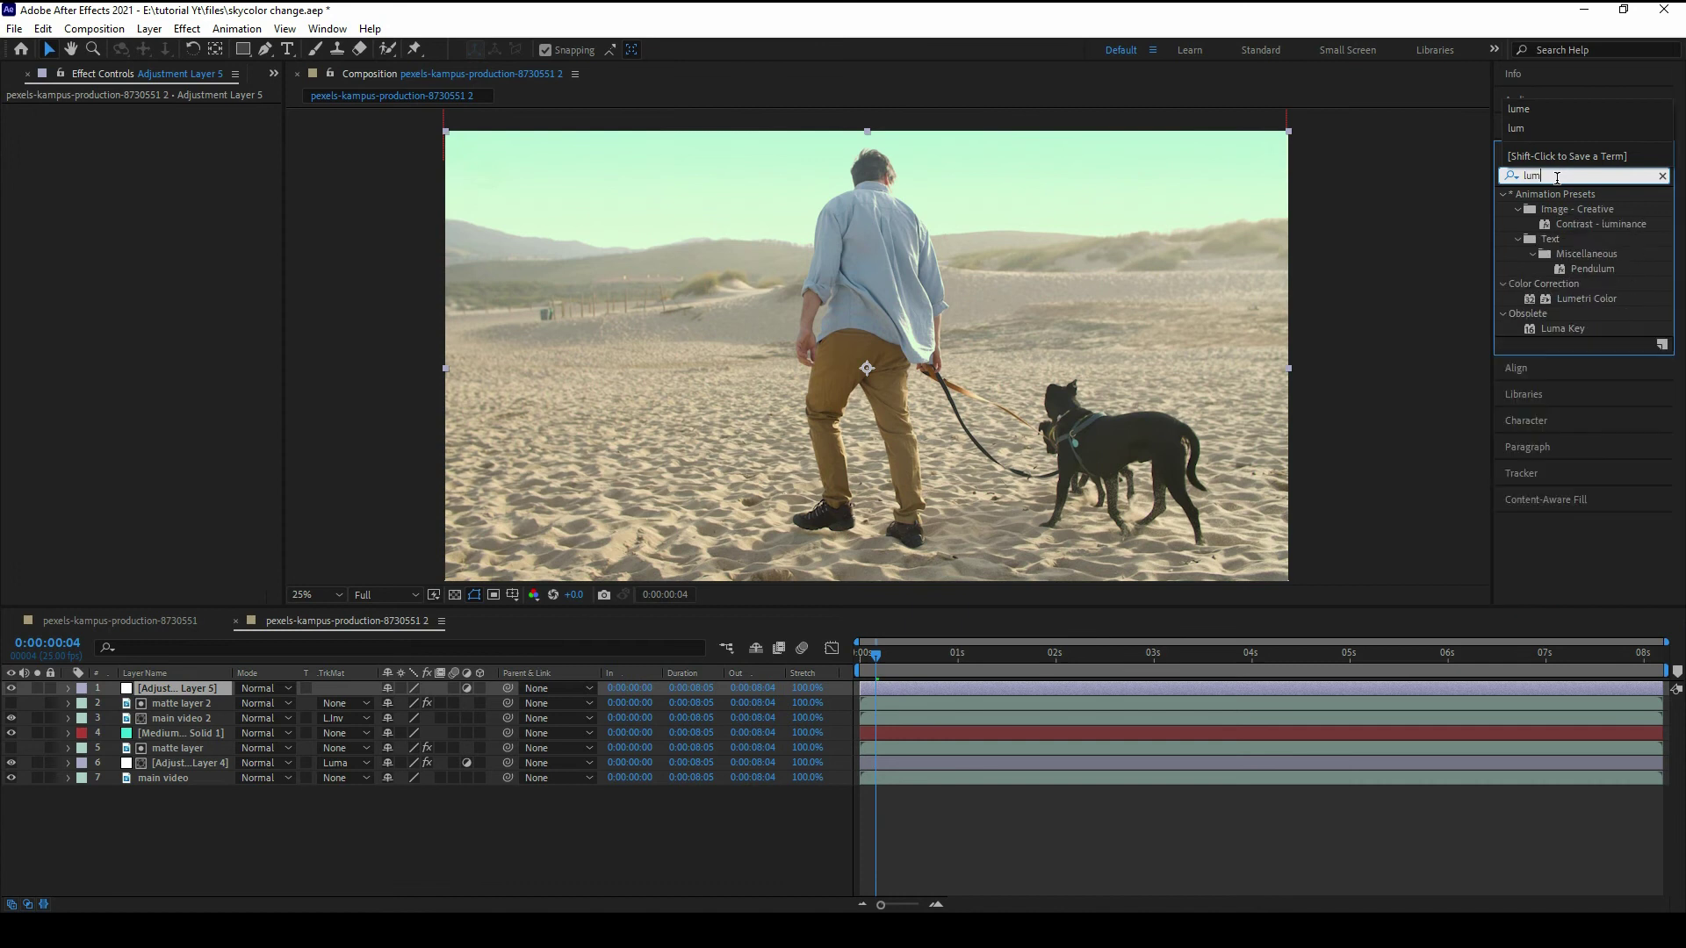
pyautogui.write('e')
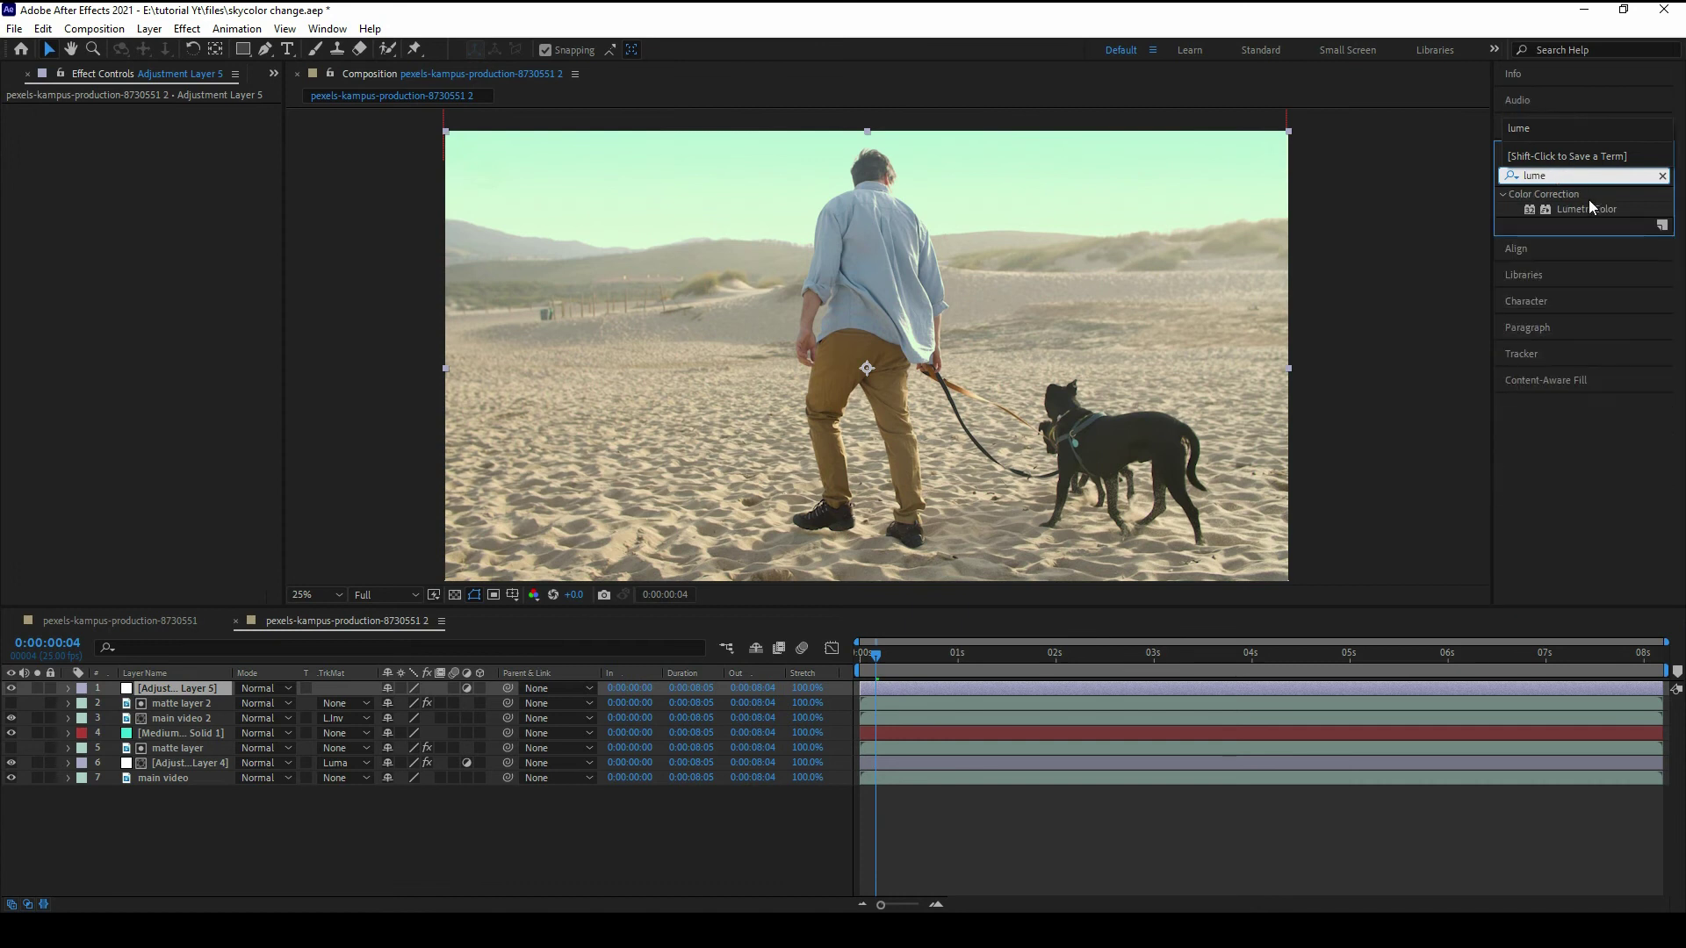
pyautogui.moveTo(1589, 209); pyautogui.dragTo(369, 689)
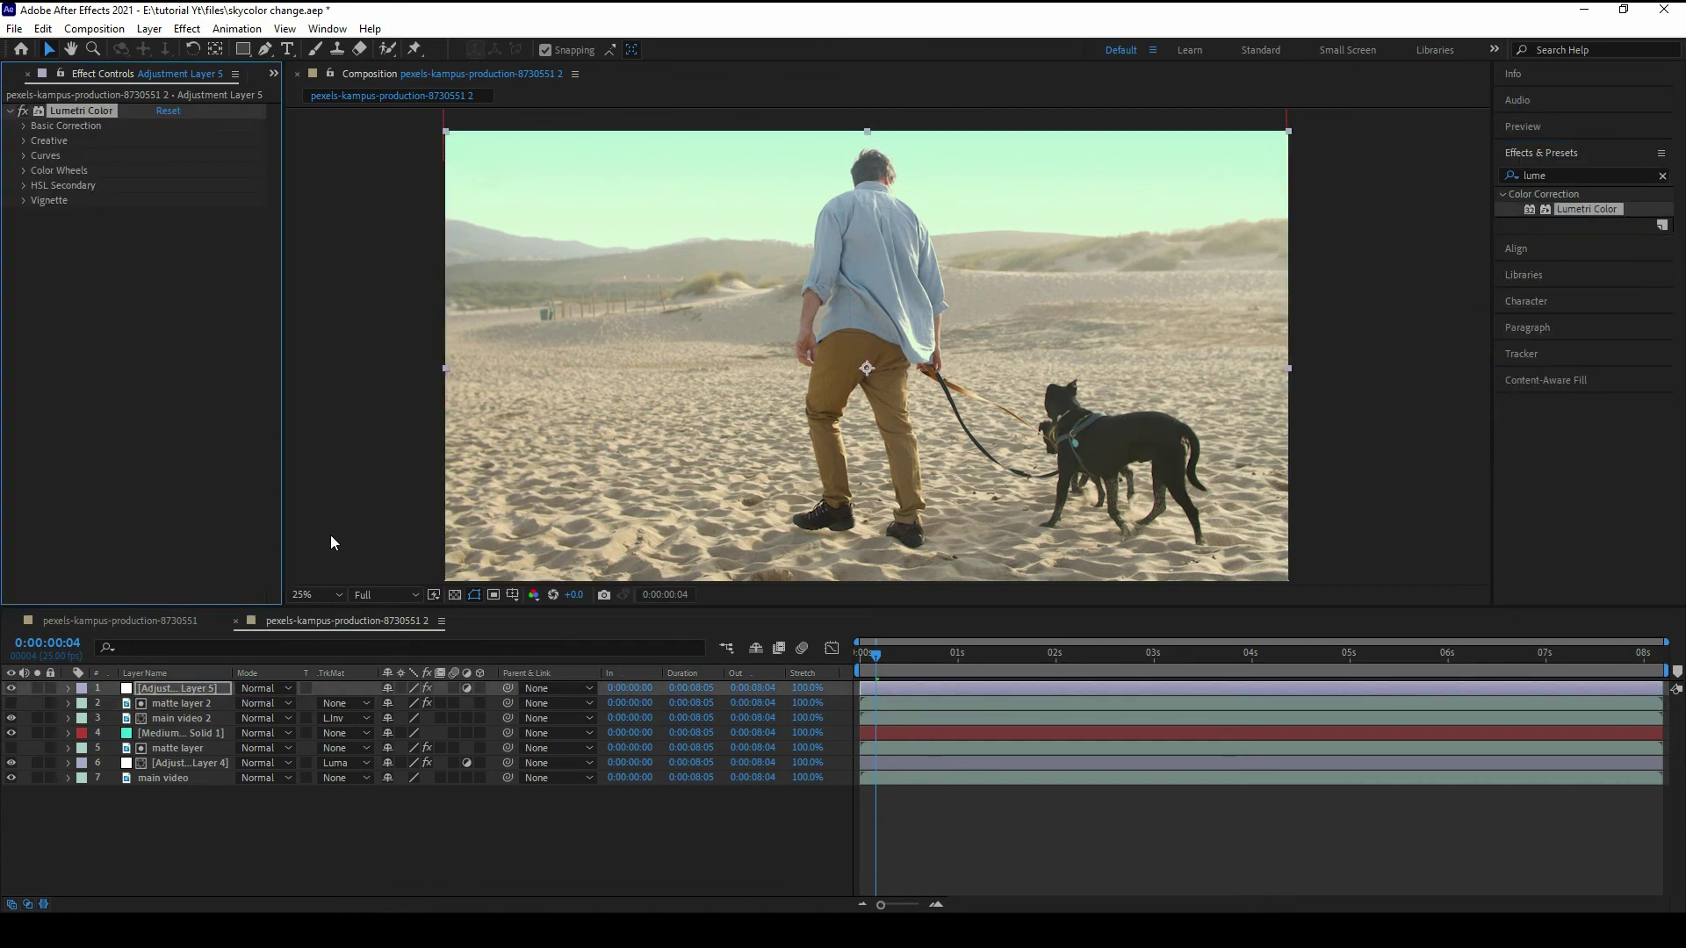
# Step: In Lumetri Creative, choose the SL BLUE COLD look and set Saturation to 170
pyautogui.click(25, 142)
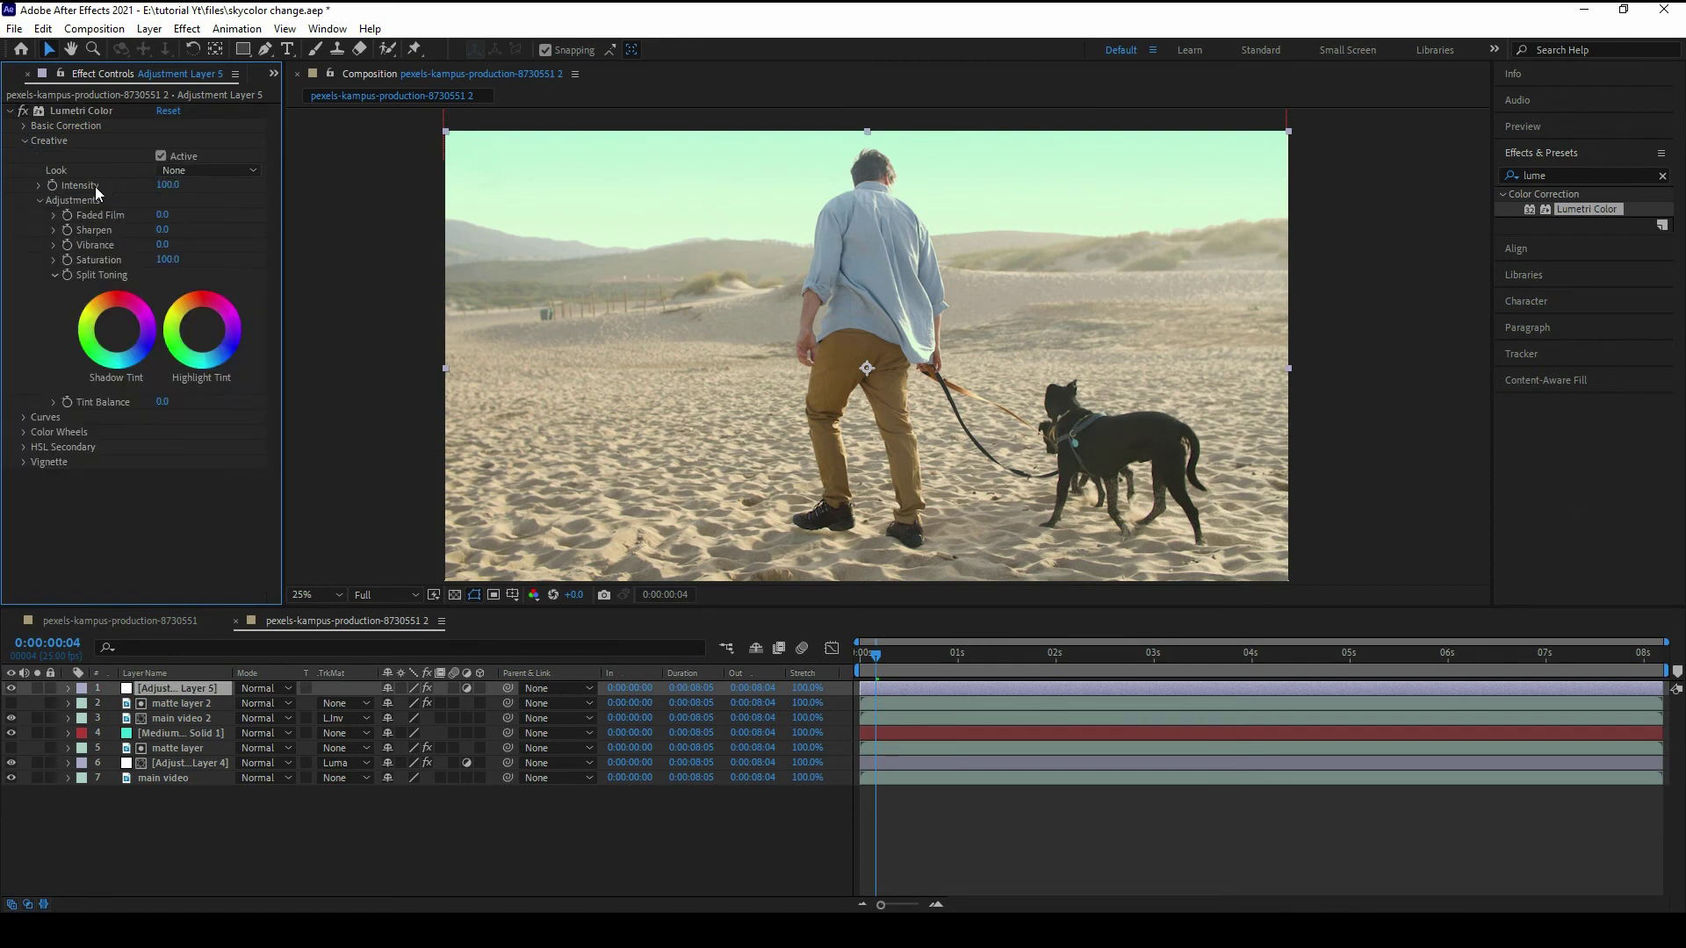
pyautogui.click(215, 171)
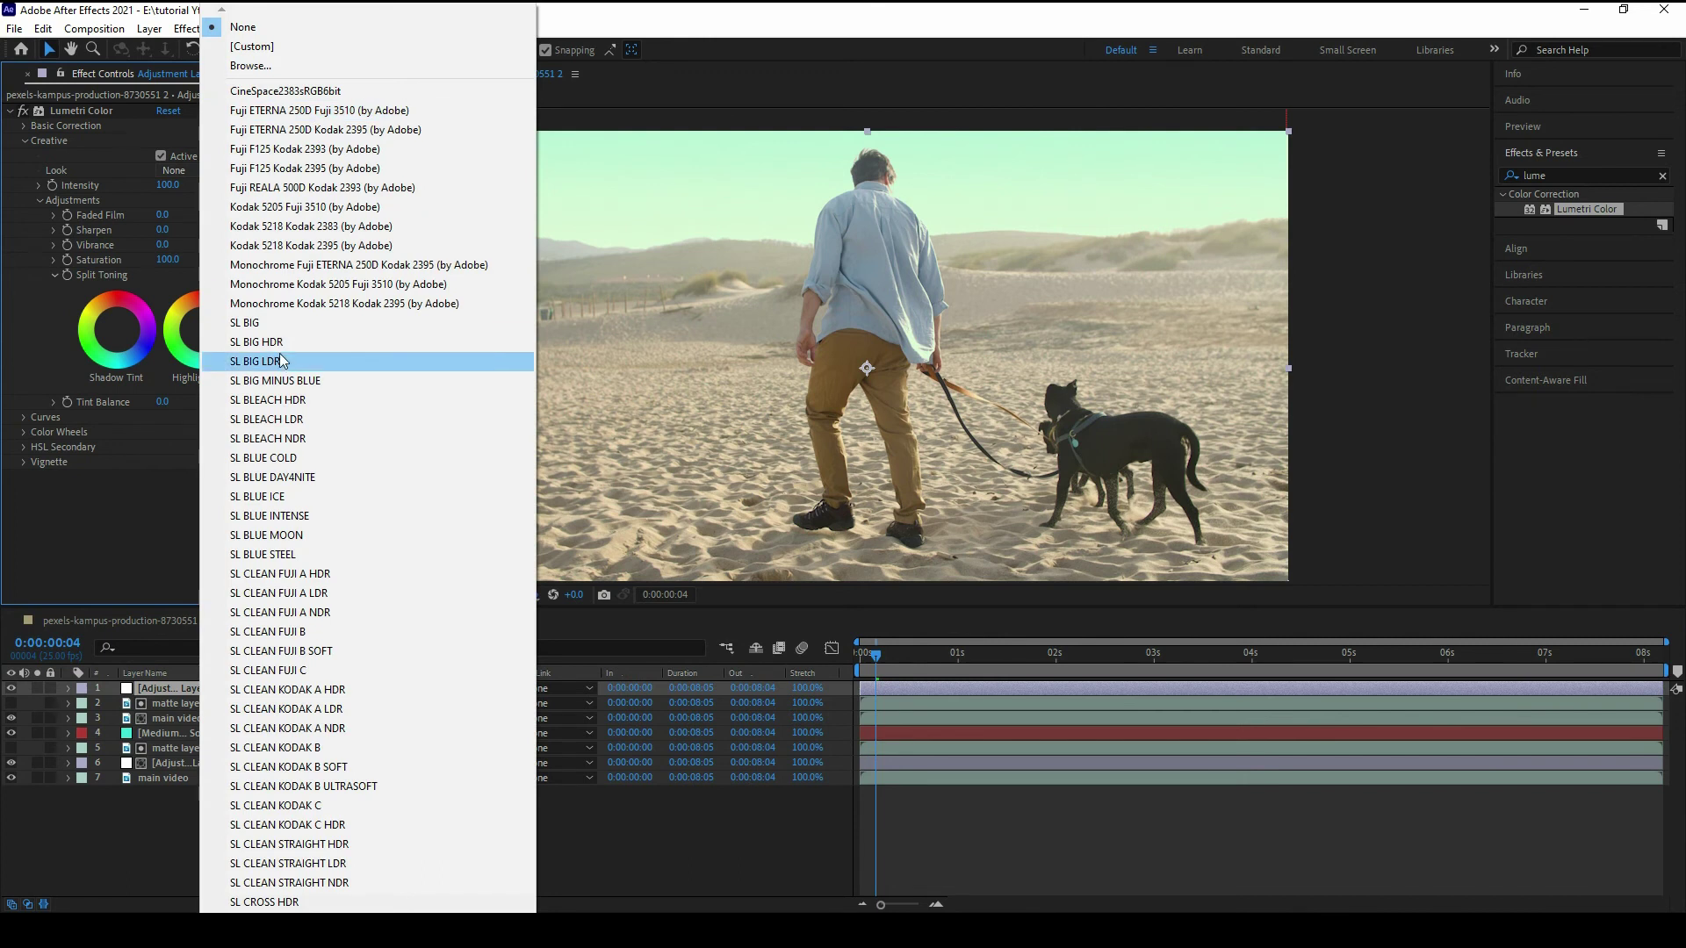
pyautogui.click(283, 458)
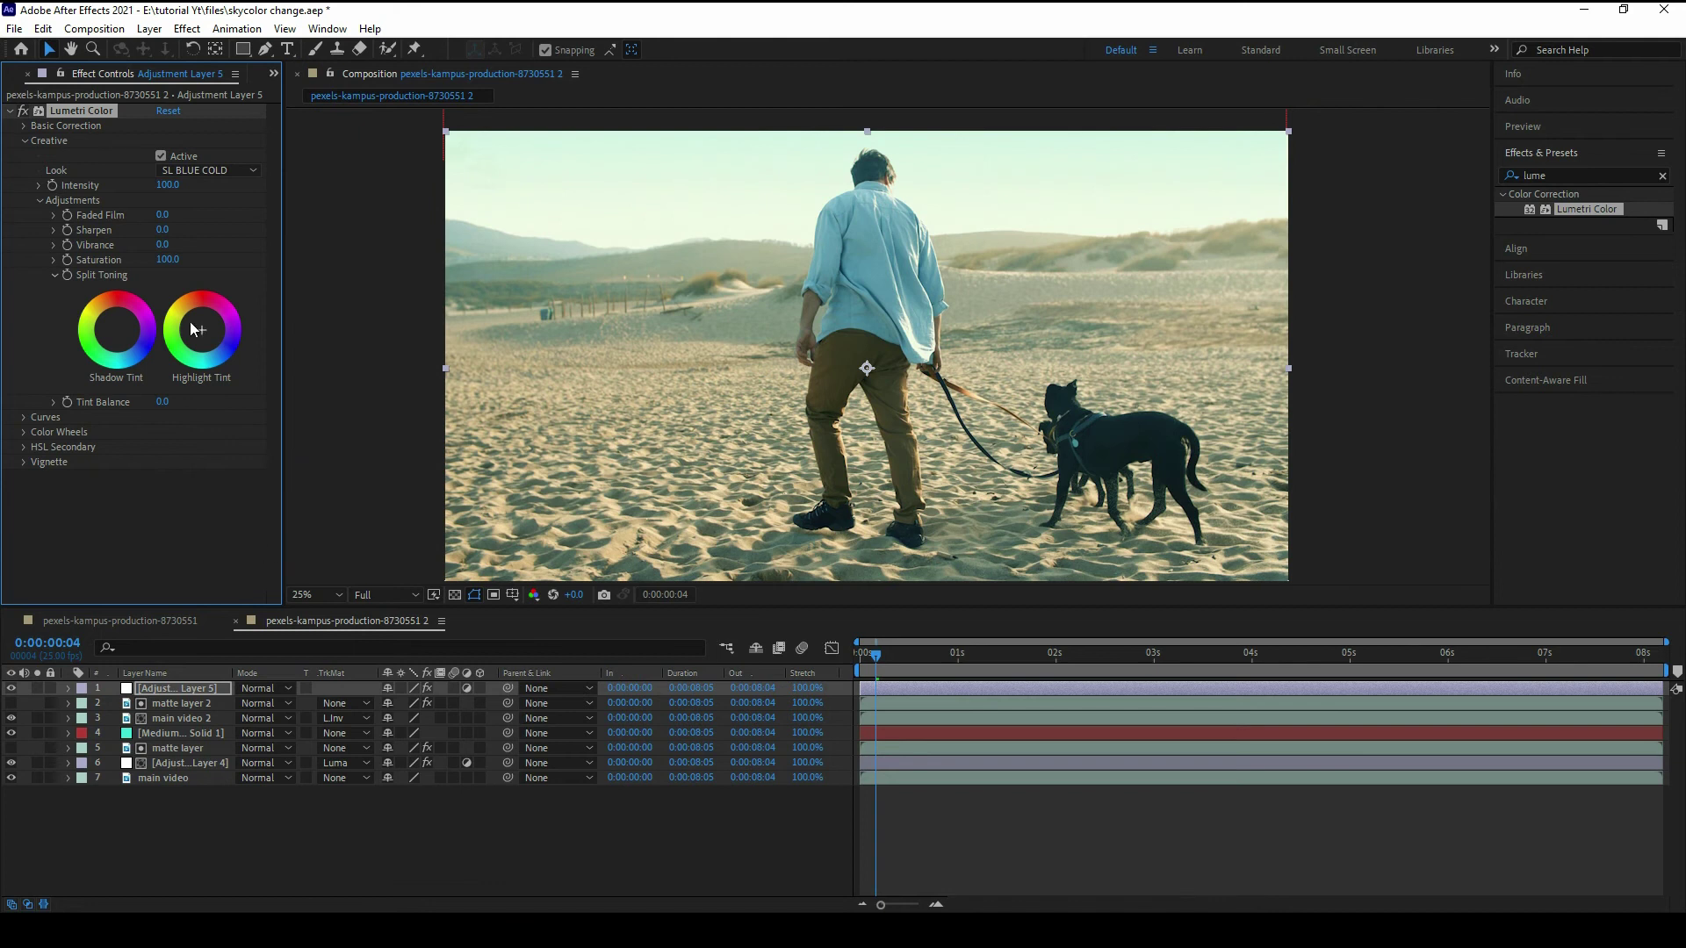
pyautogui.click(170, 260)
pyautogui.write('170')
pyautogui.press('Return')
# Step: Adjust the Lumetri vignette amount and raise the vignette midpoint to 64
pyautogui.click(24, 463)
pyautogui.moveTo(161, 493); pyautogui.dragTo(195, 498)
pyautogui.click(162, 492)
pyautogui.write('2.2')
pyautogui.press('Return')
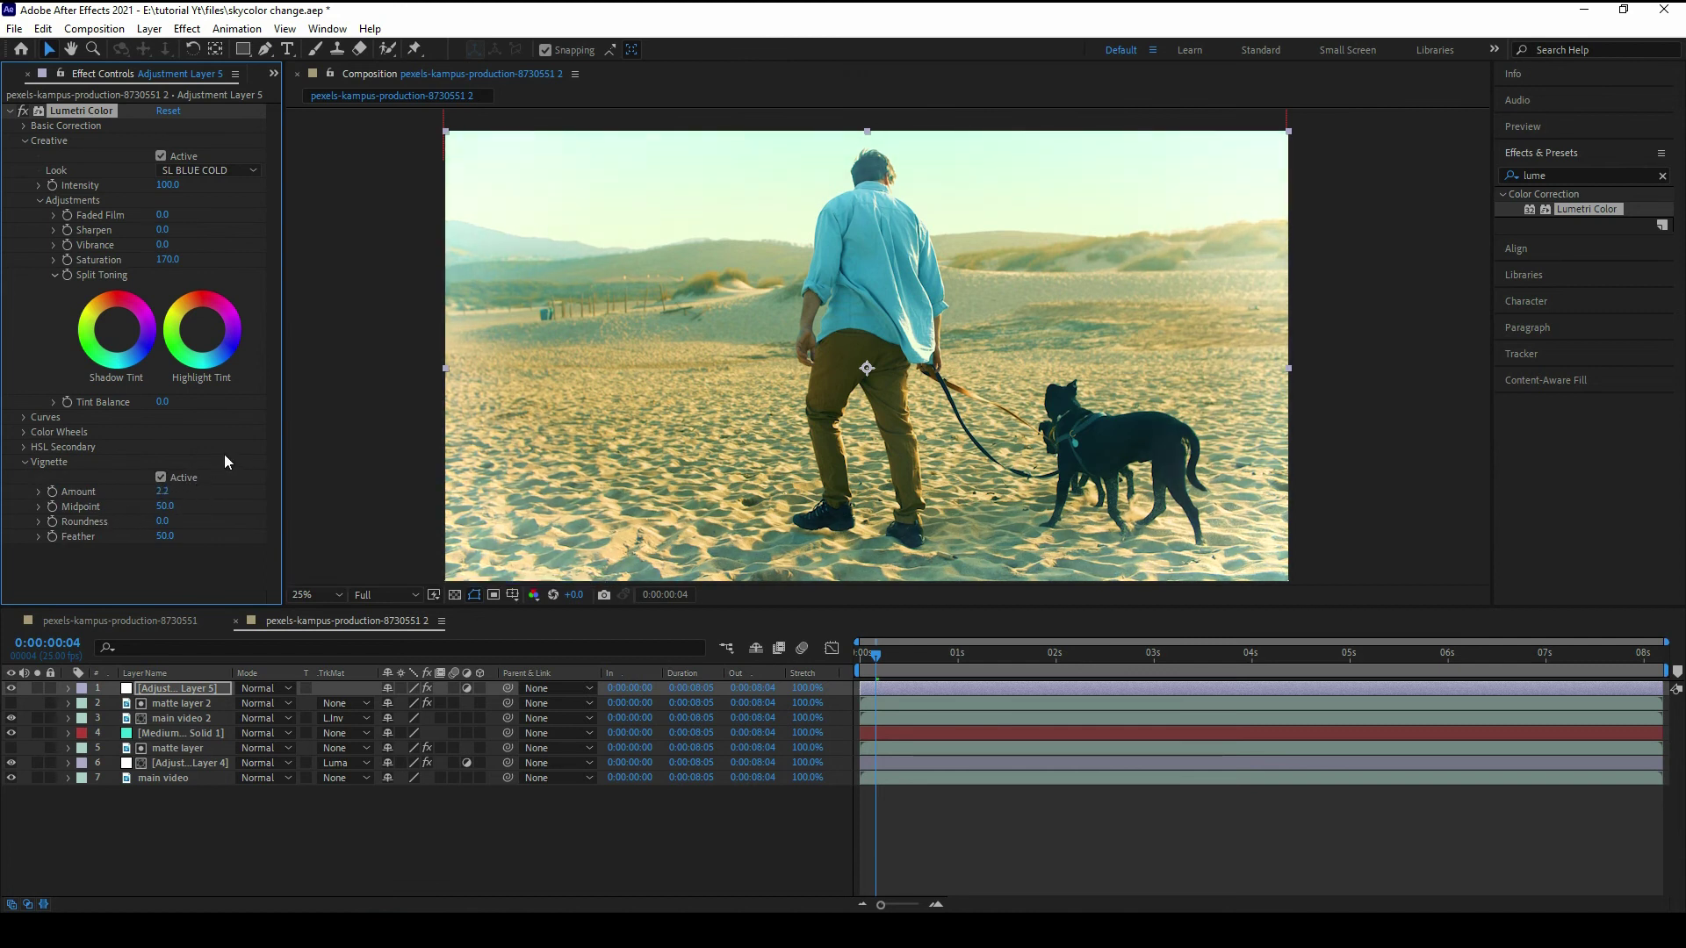
pyautogui.moveTo(162, 492); pyautogui.dragTo(110, 558)
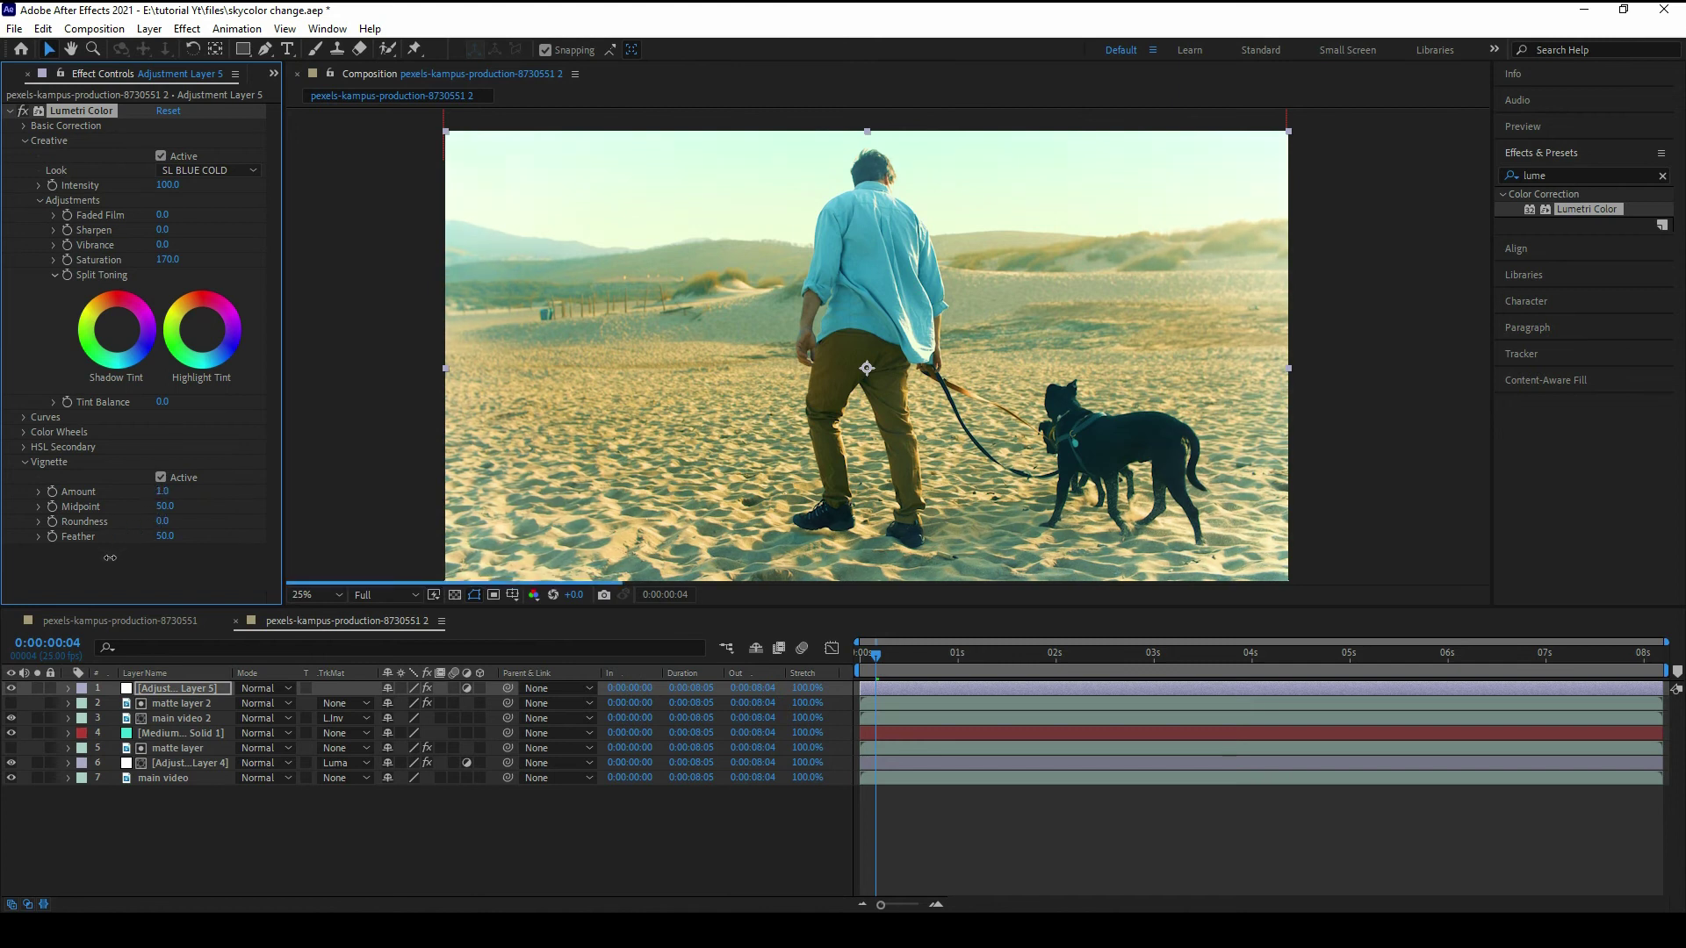
pyautogui.moveTo(165, 507); pyautogui.dragTo(185, 507)
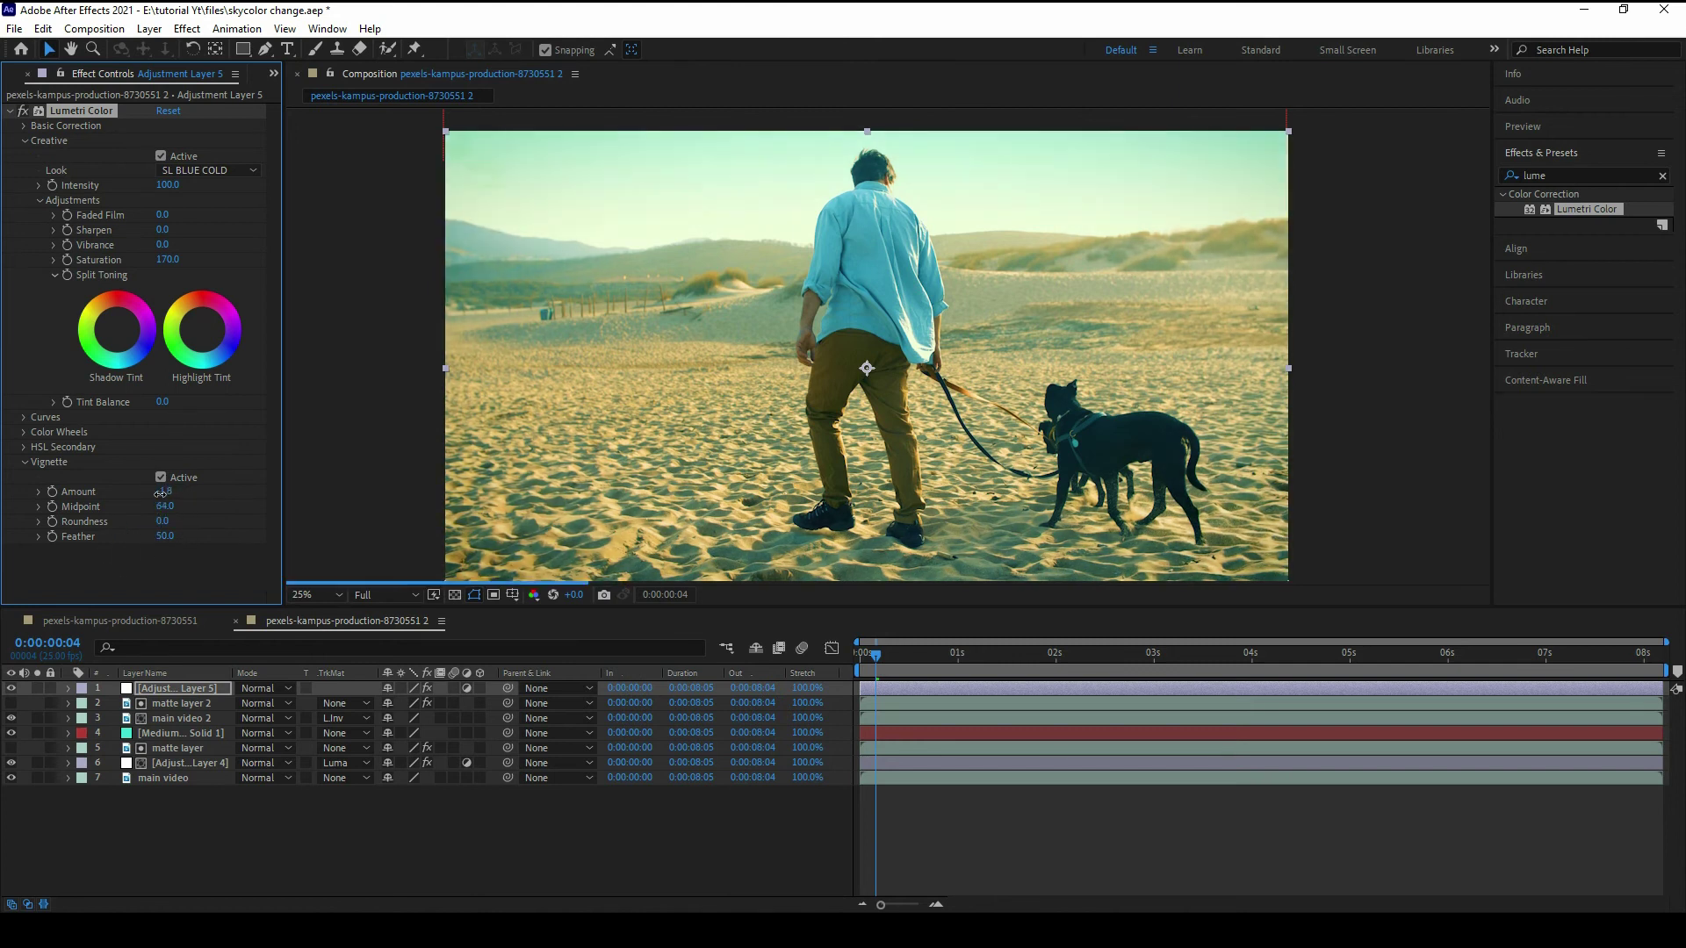
# Step: Pull the RGB curve's midpoint down slightly to darken the midtones
pyautogui.click(20, 418)
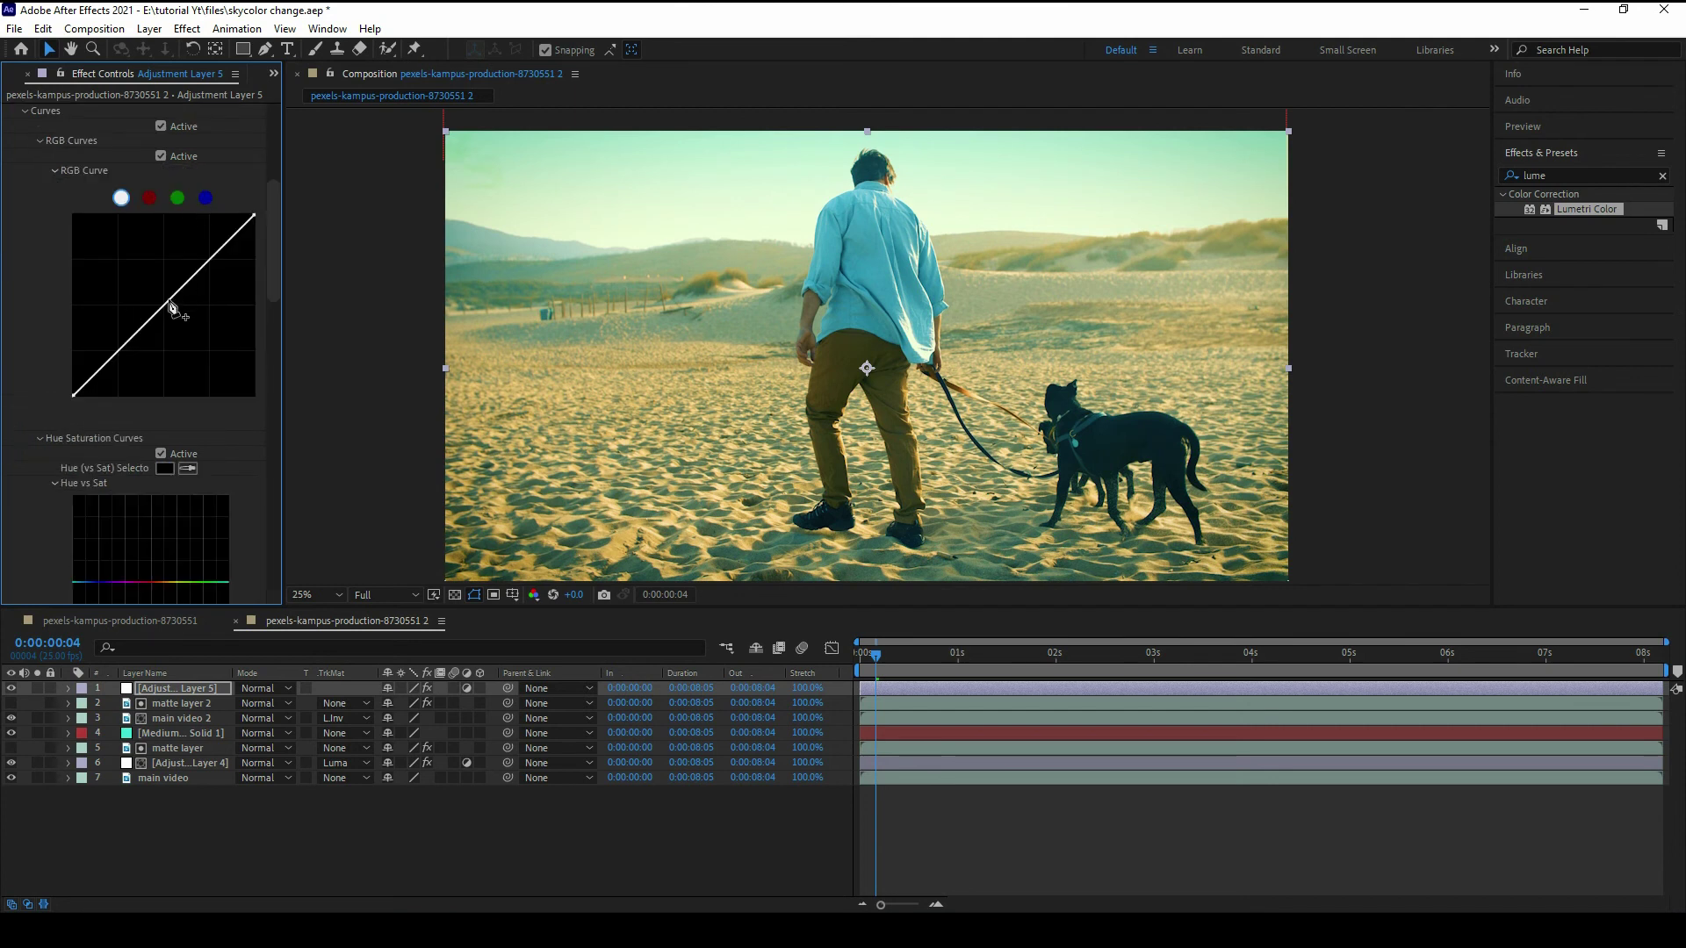
pyautogui.moveTo(172, 306); pyautogui.dragTo(163, 304)
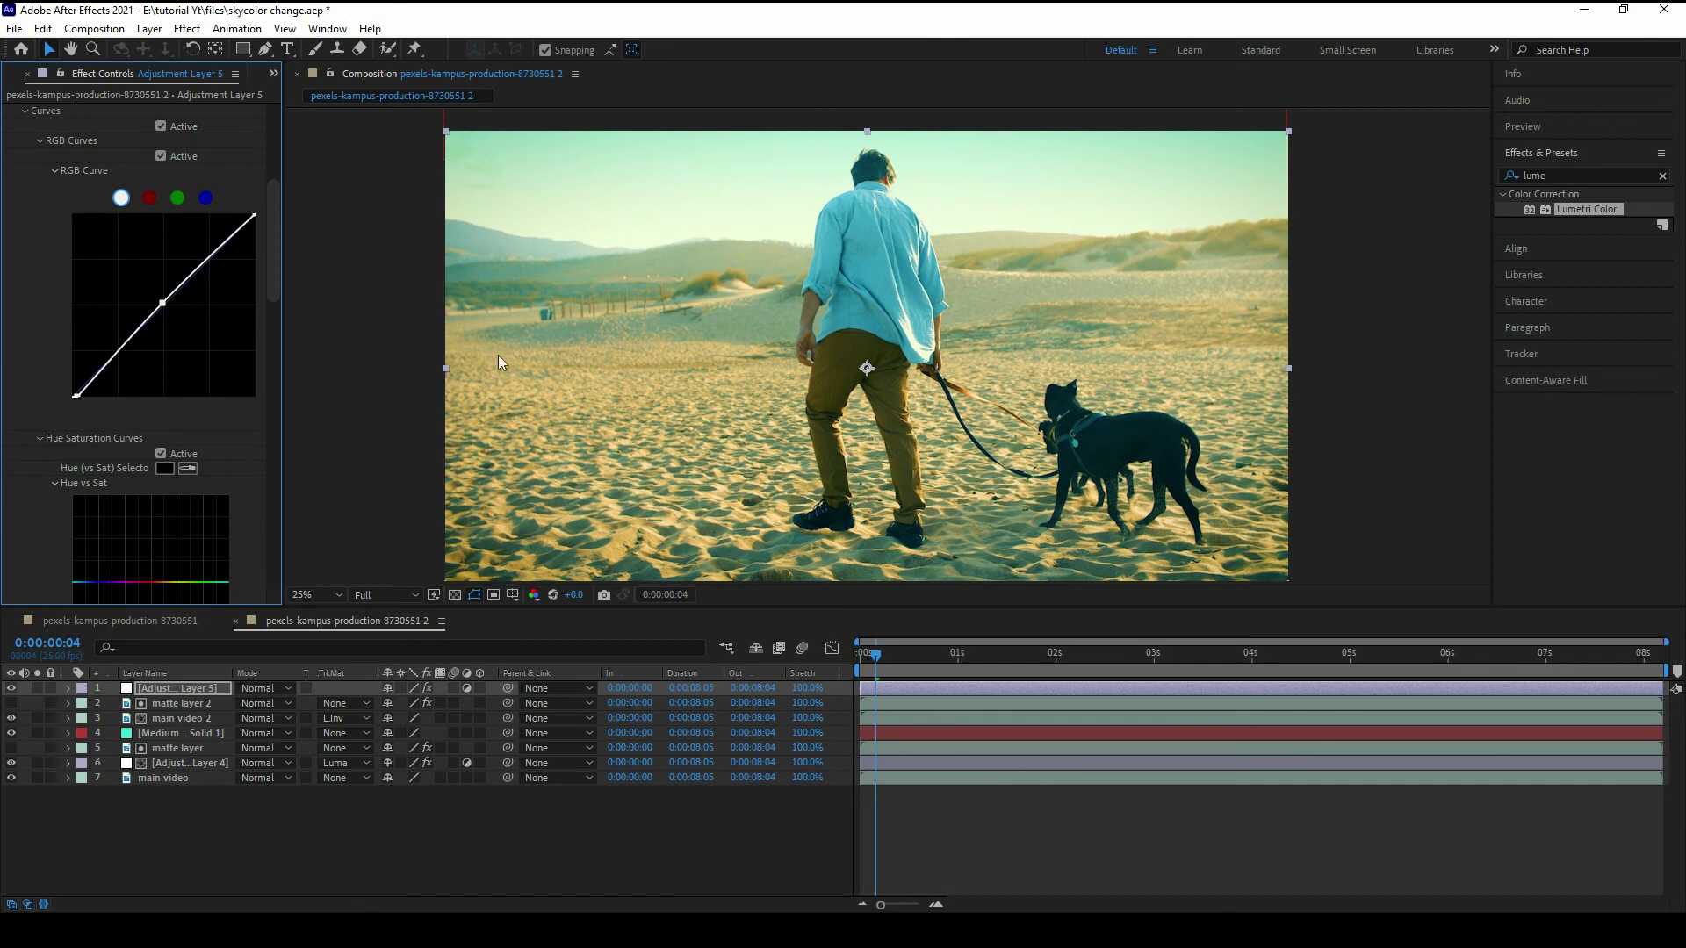
pyautogui.click(1558, 176)
# Step: Search 'glow' and apply the Stylize Glow effect to Adjustment Layer 5
pyautogui.write('glow')
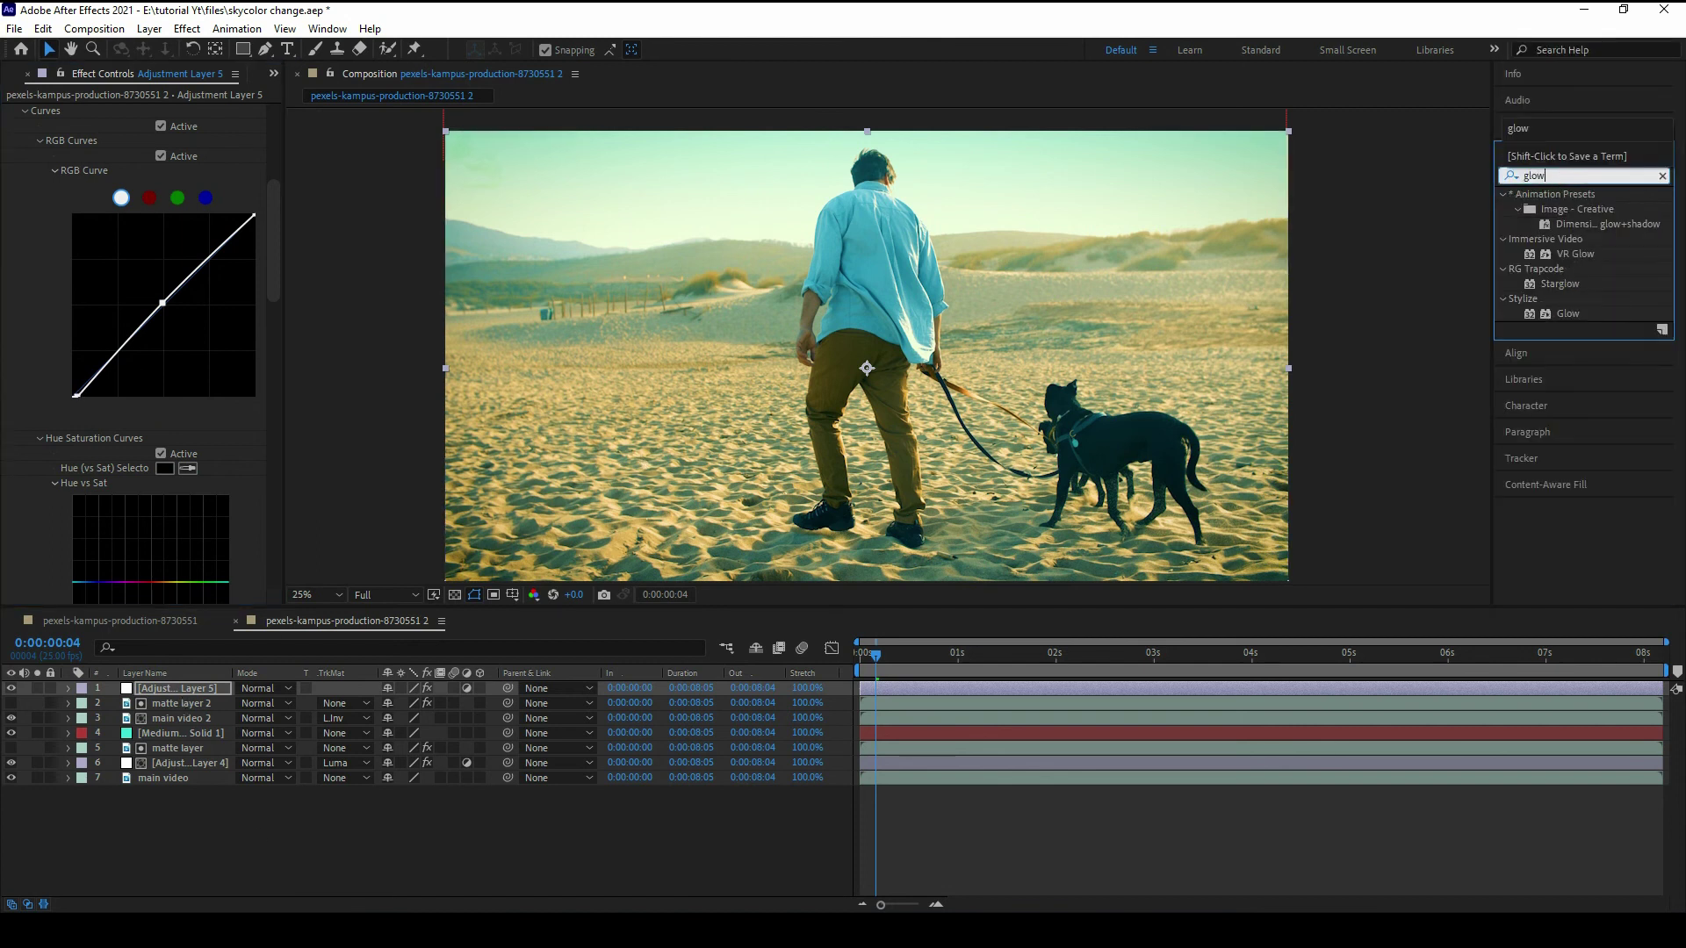
pyautogui.doubleClick(1568, 313)
pyautogui.moveTo(1579, 313); pyautogui.dragTo(183, 683)
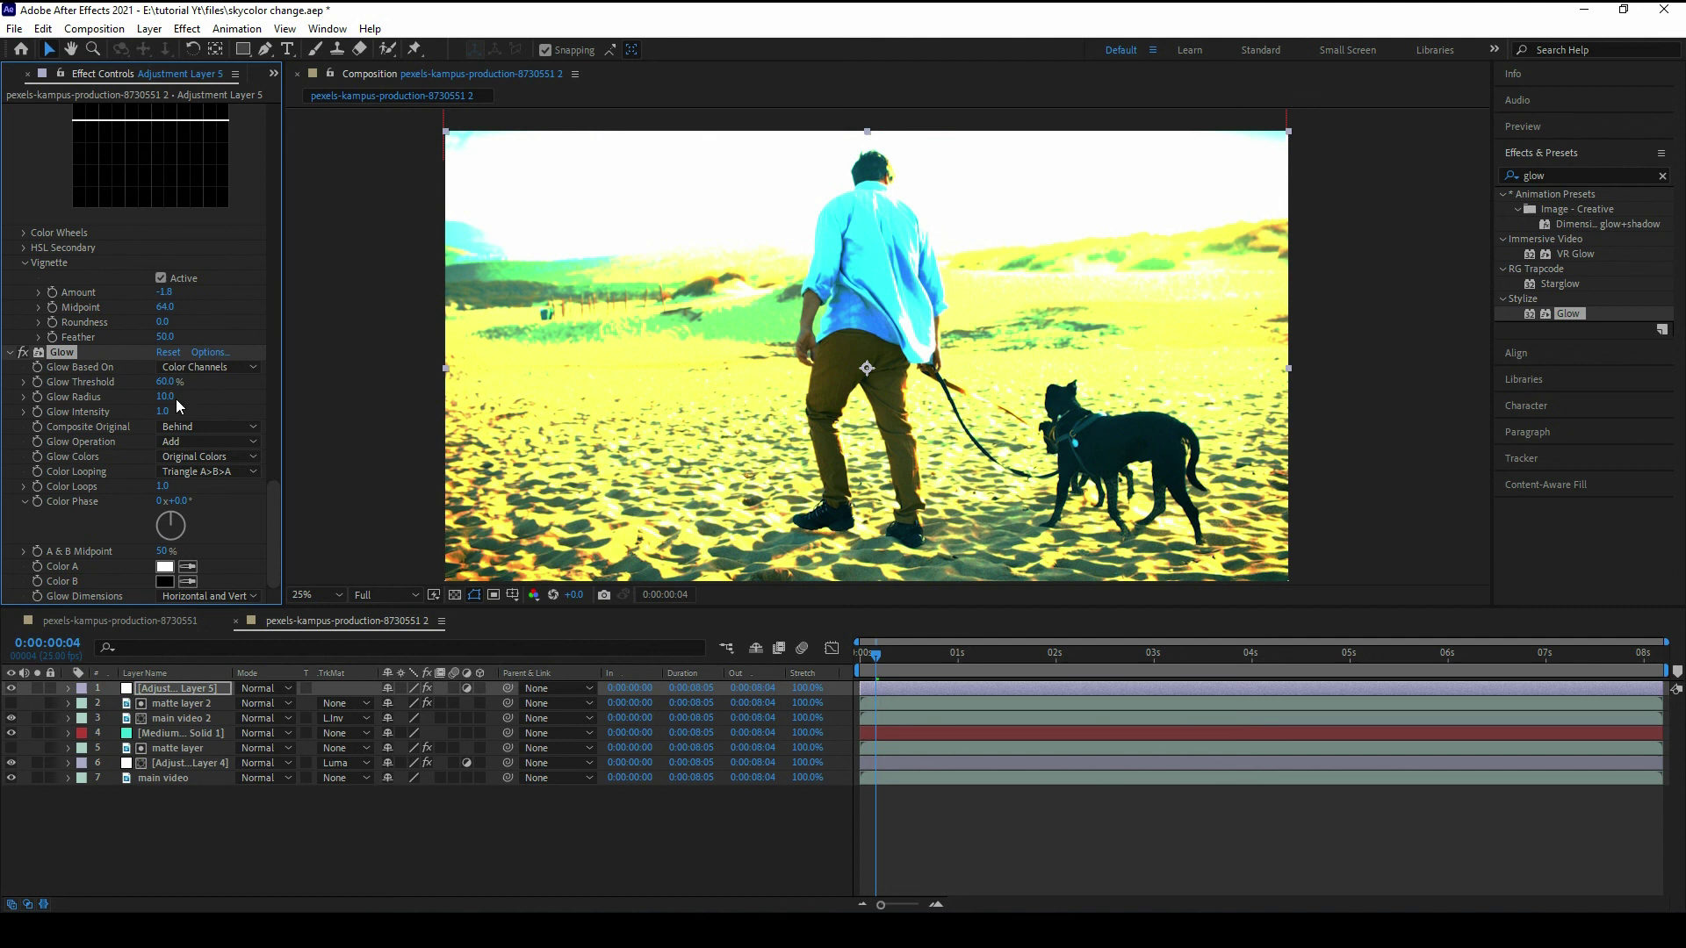
# Step: Set Glow intensity to 0.1, threshold to 90% and radius to about 46
pyautogui.click(163, 410)
pyautogui.write('0.1')
pyautogui.press('Return')
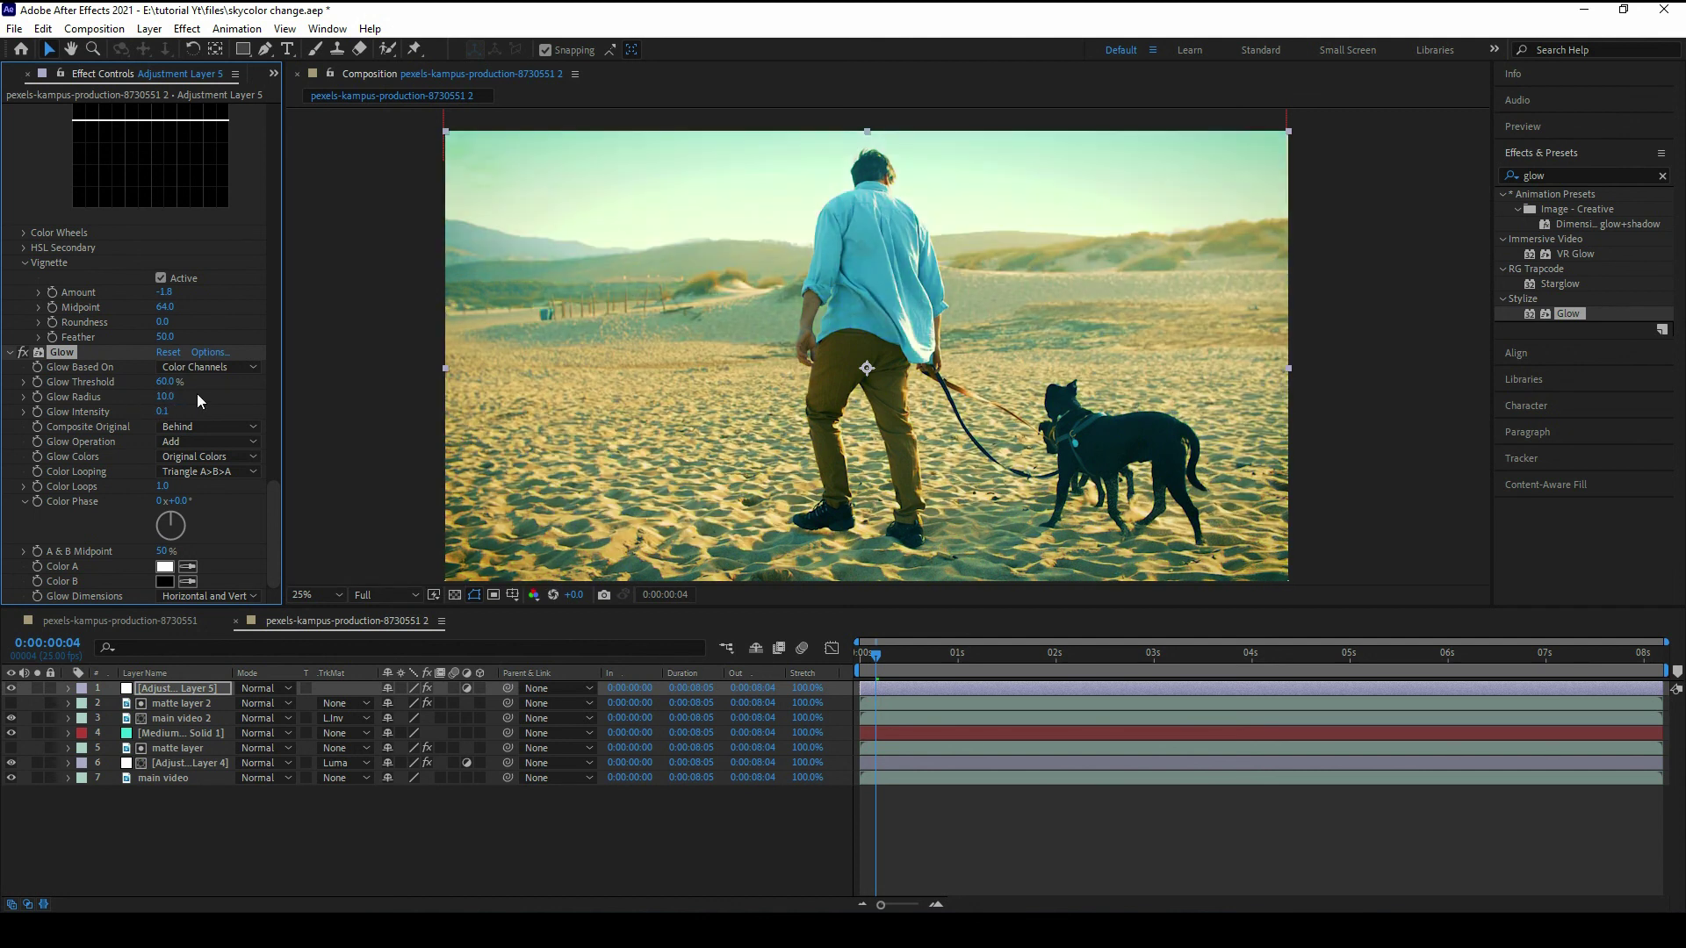
pyautogui.click(166, 382)
pyautogui.write('90')
pyautogui.press('Return')
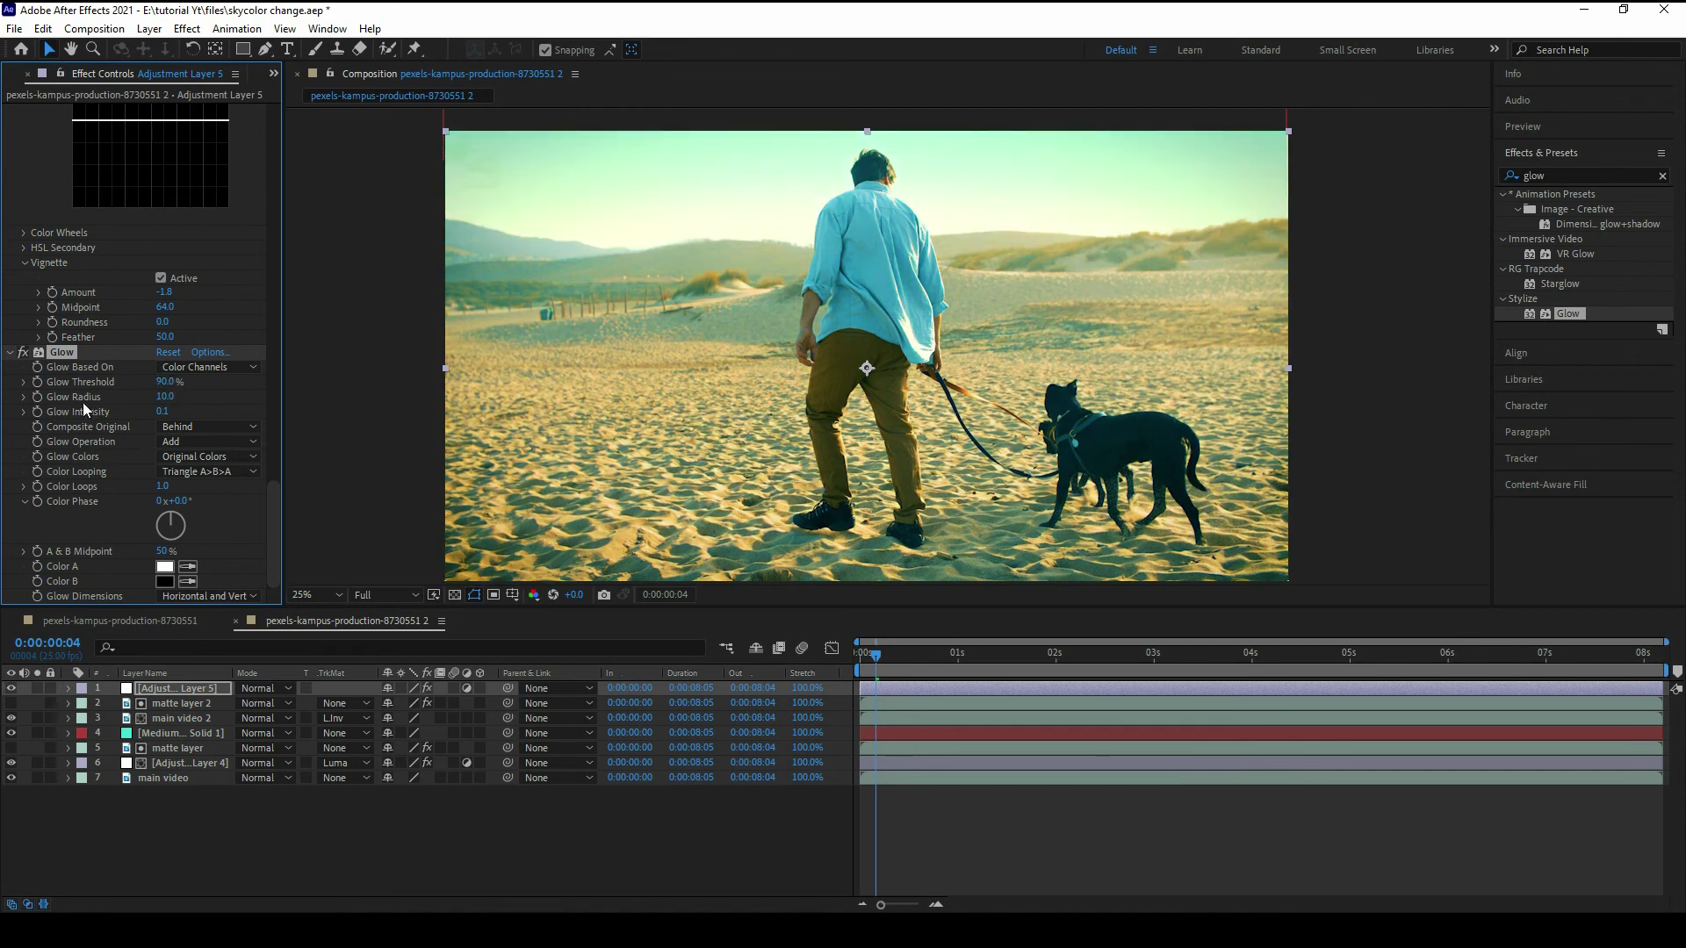
pyautogui.moveTo(165, 396)
pyautogui.mouseDown()
pyautogui.moveTo(183, 384)
pyautogui.moveTo(215, 420)
pyautogui.mouseUp()
# Step: Raise Glow intensity to 0.2, select the main video layer and return to frame start for preview
pyautogui.click(162, 411)
pyautogui.write('0.2')
pyautogui.press('Return')
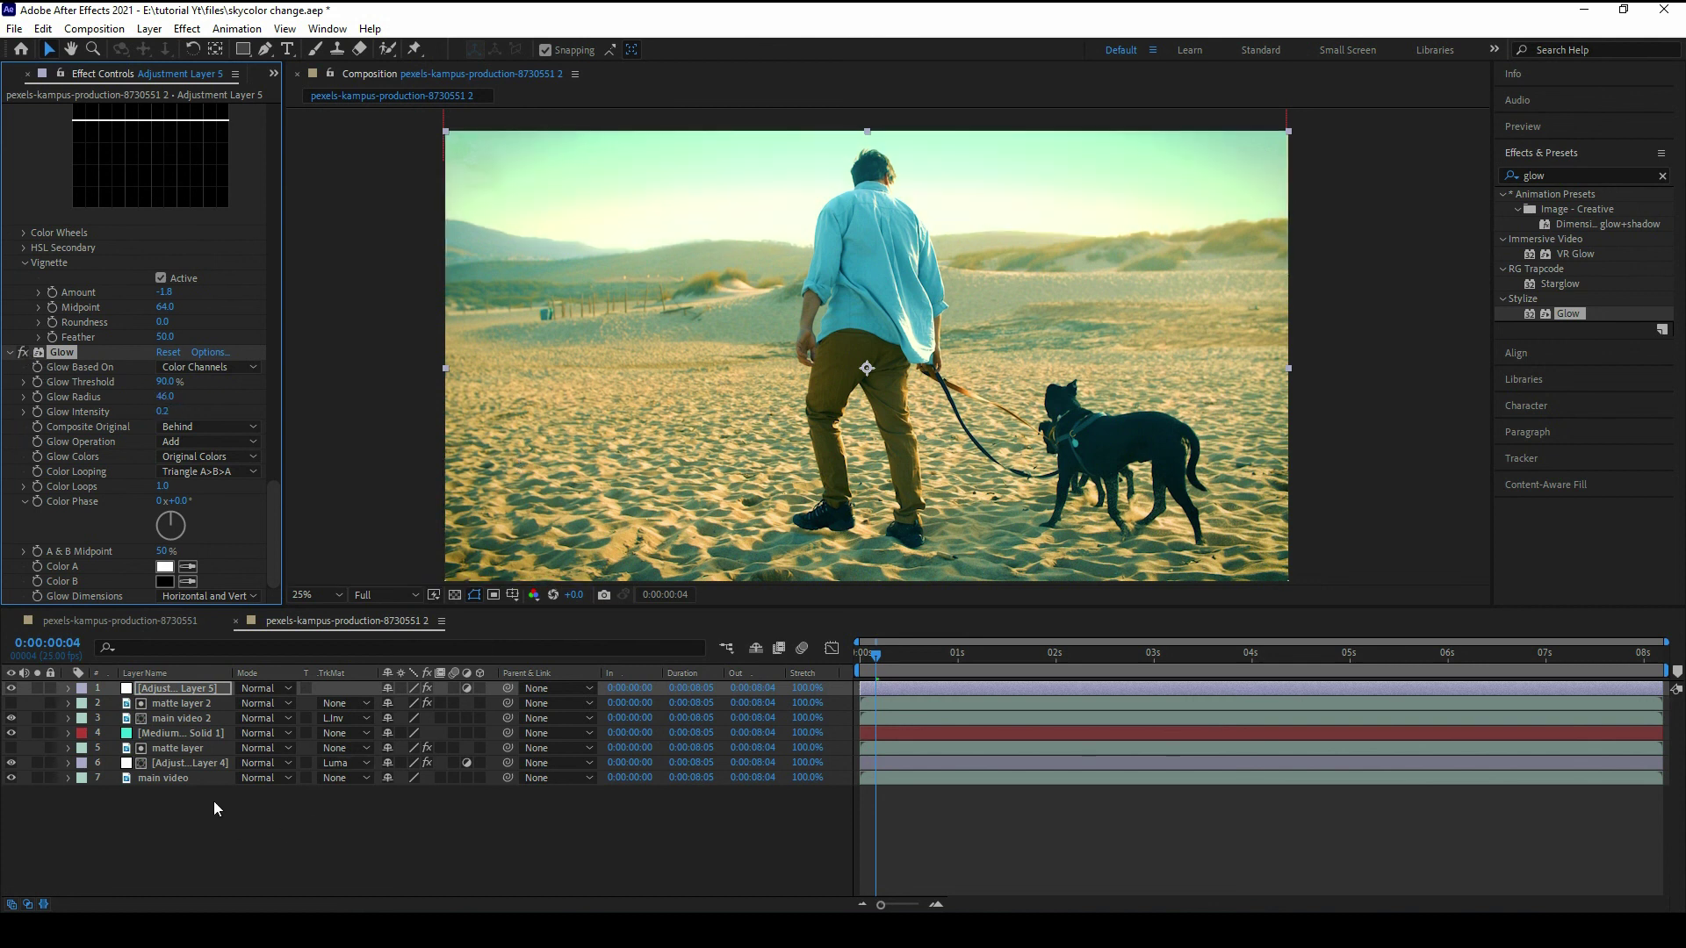
pyautogui.click(176, 778)
pyautogui.press('Home')
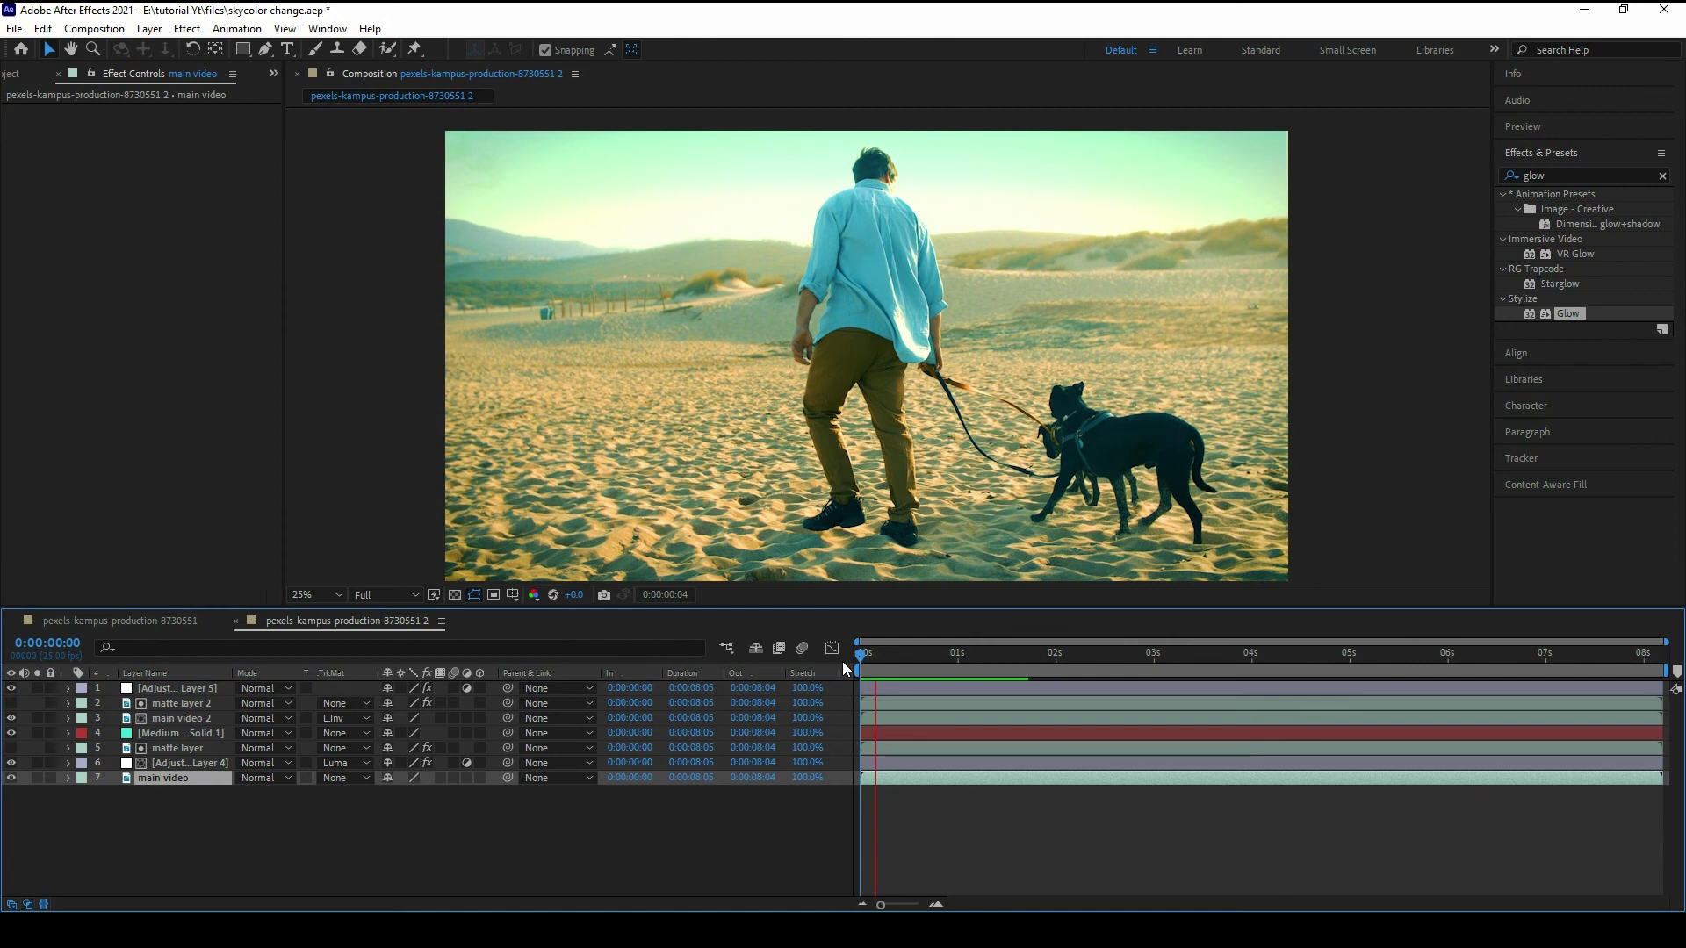